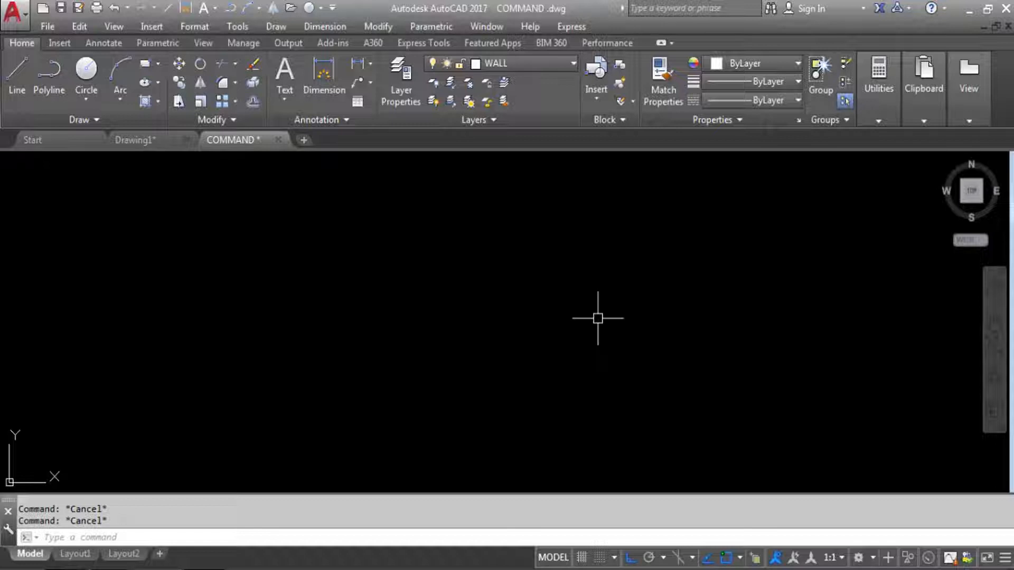
{"action": "key", "text": "Caps_Lock"}
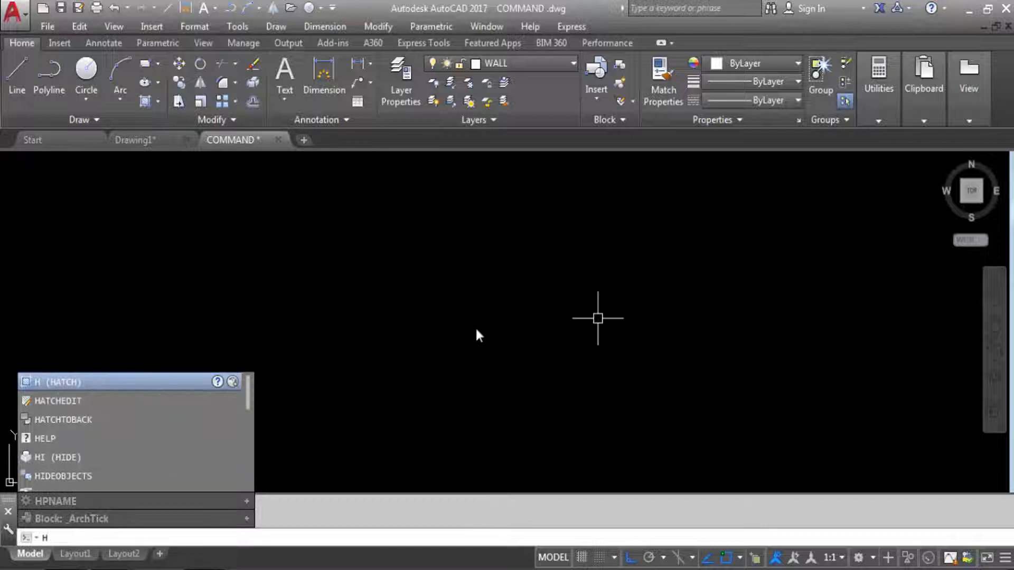
{"action": "key", "text": "Return"}
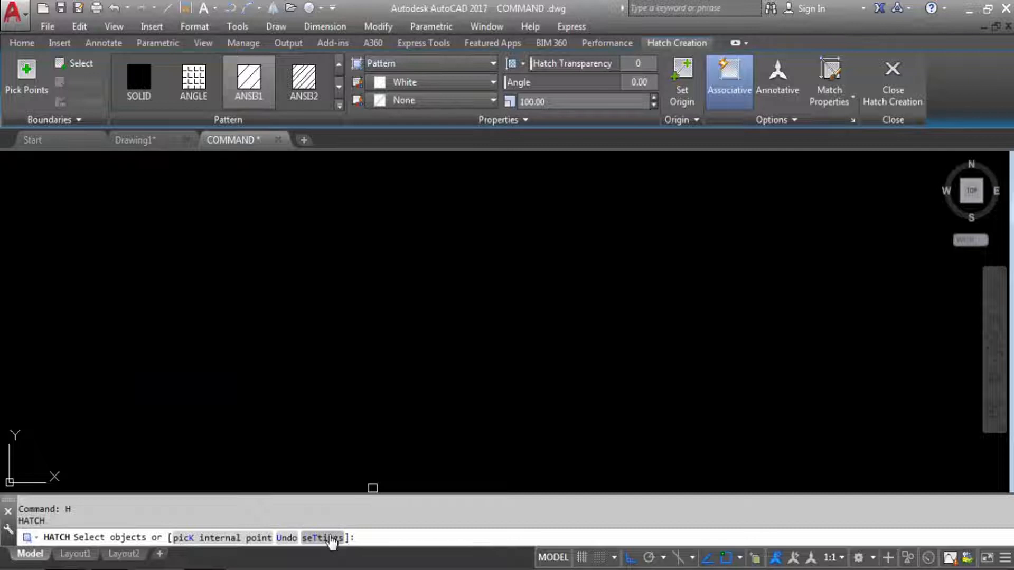
{"action": "left_click", "coordinate": [322, 538]}
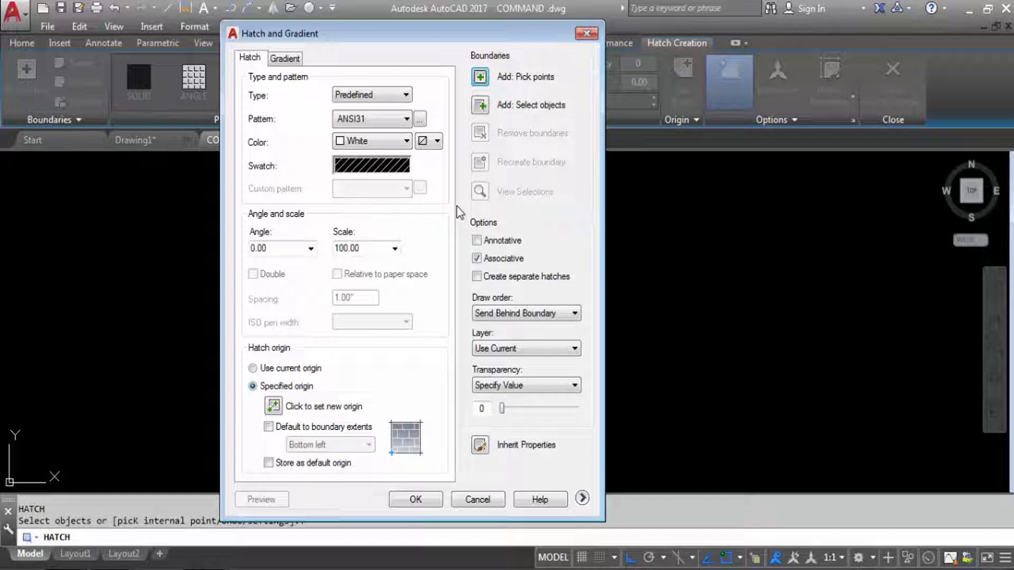
{"action": "left_click", "coordinate": [587, 34]}
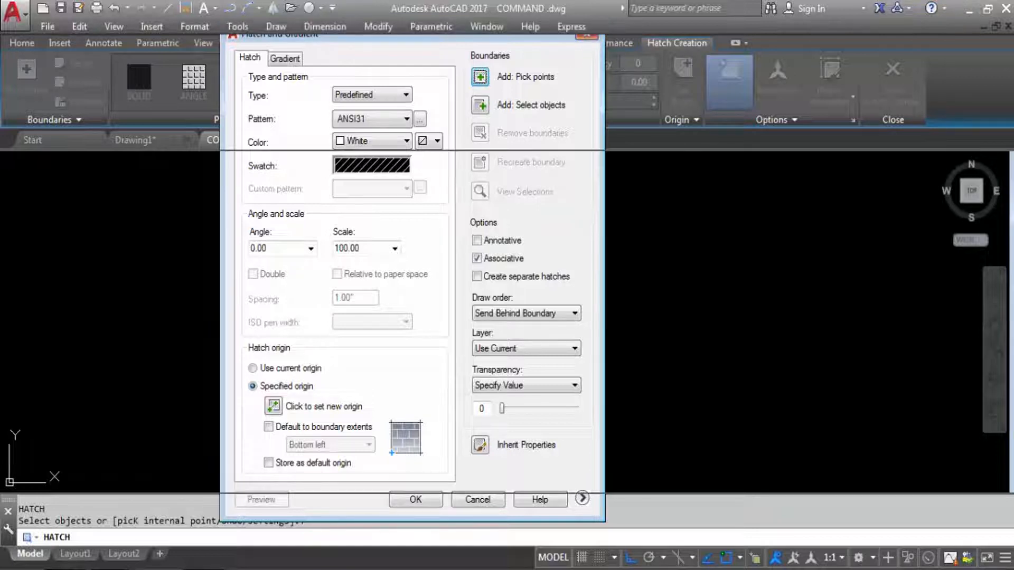
{"action": "key", "text": "Escape"}
{"action": "key", "text": "Escape"}
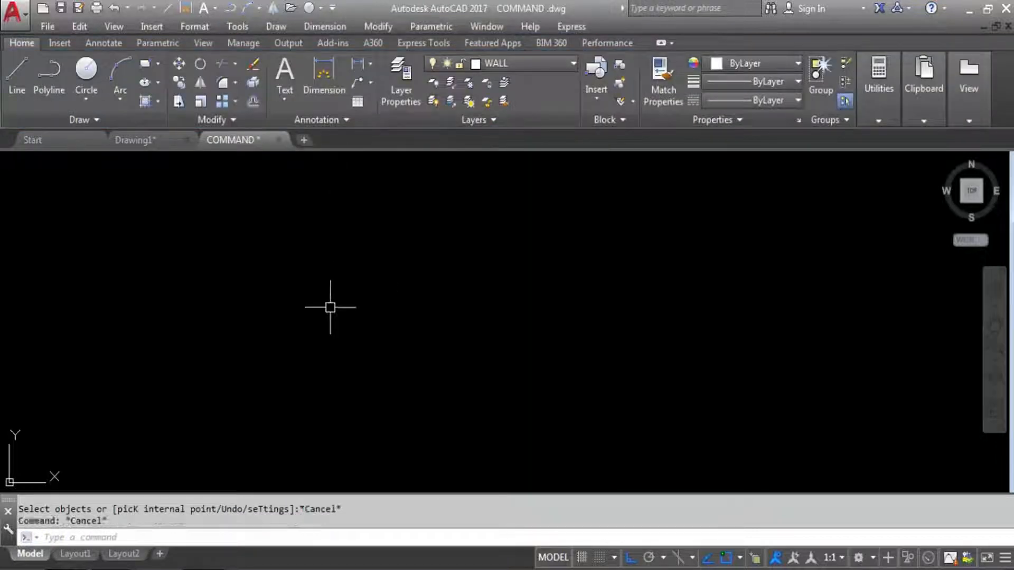
Draw a nearly square rectangle freehand in the middle of the drawing area.
{"action": "left_click", "coordinate": [143, 63]}
{"action": "left_click", "coordinate": [428, 255]}
{"action": "left_click", "coordinate": [560, 372]}
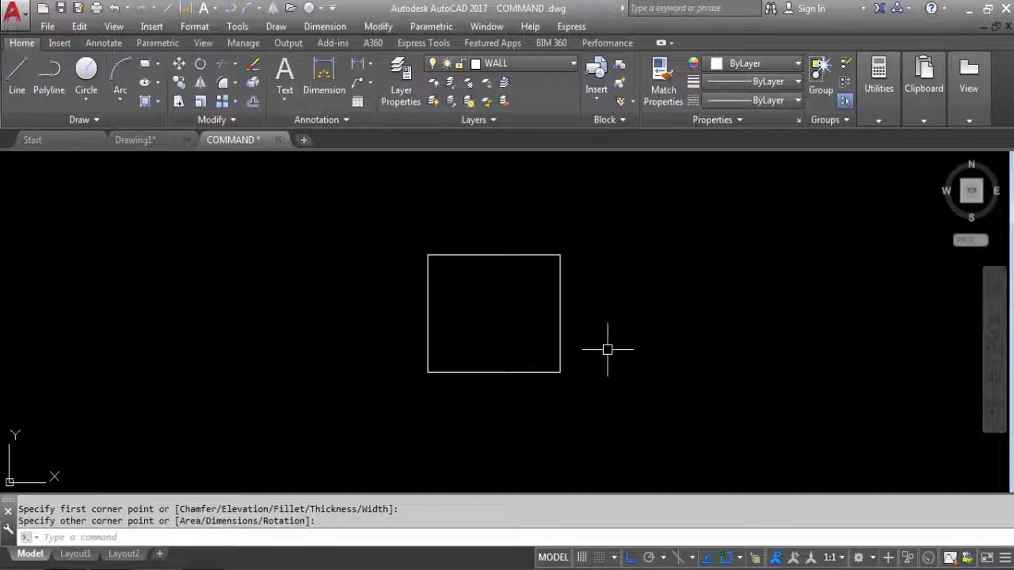
Start the Hatch command and open the hatch pattern palette from its settings dialog.
{"action": "type", "text": "H"}
{"action": "key", "text": "Return"}
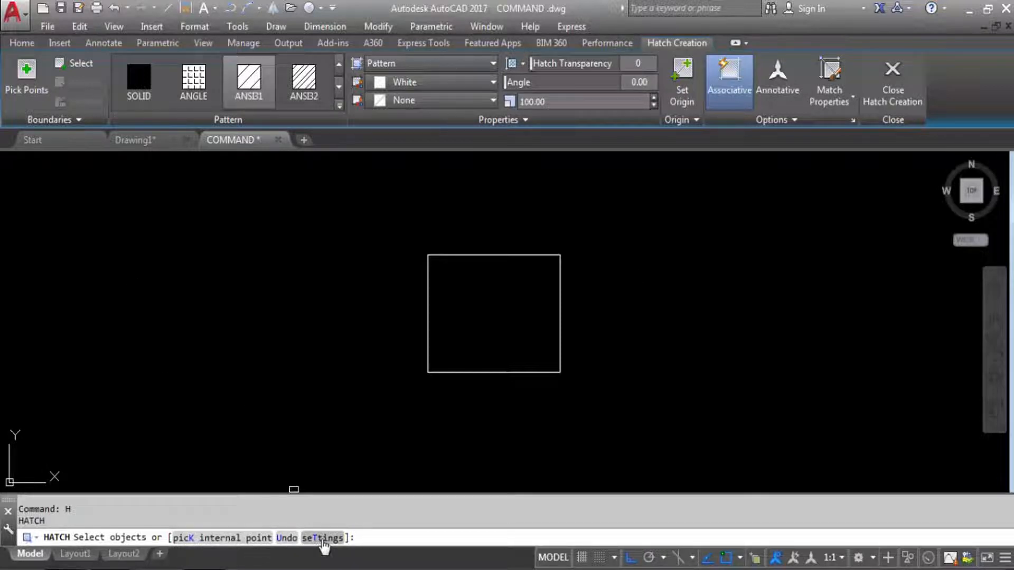
{"action": "left_click", "coordinate": [324, 547]}
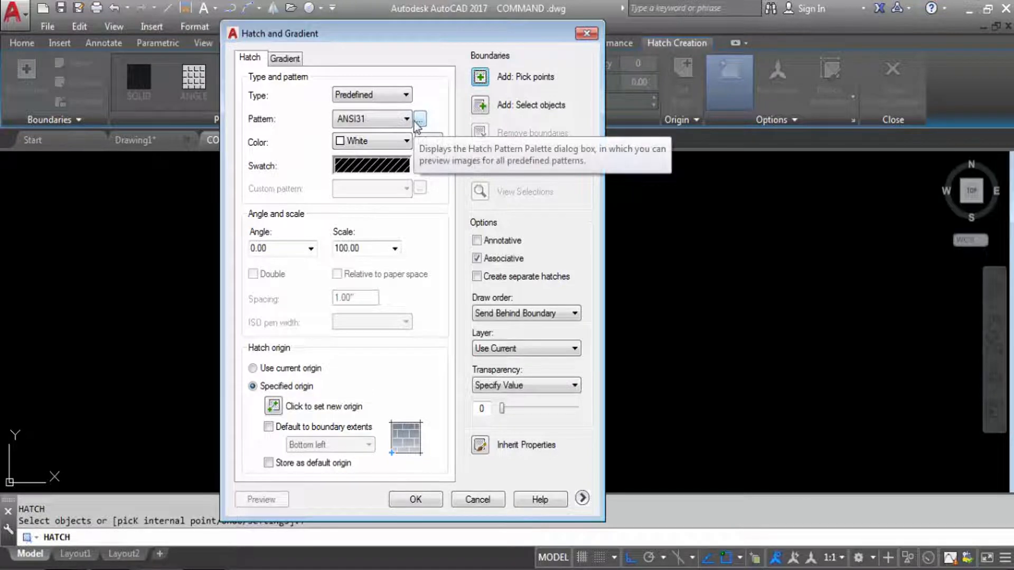
{"action": "left_click", "coordinate": [368, 96]}
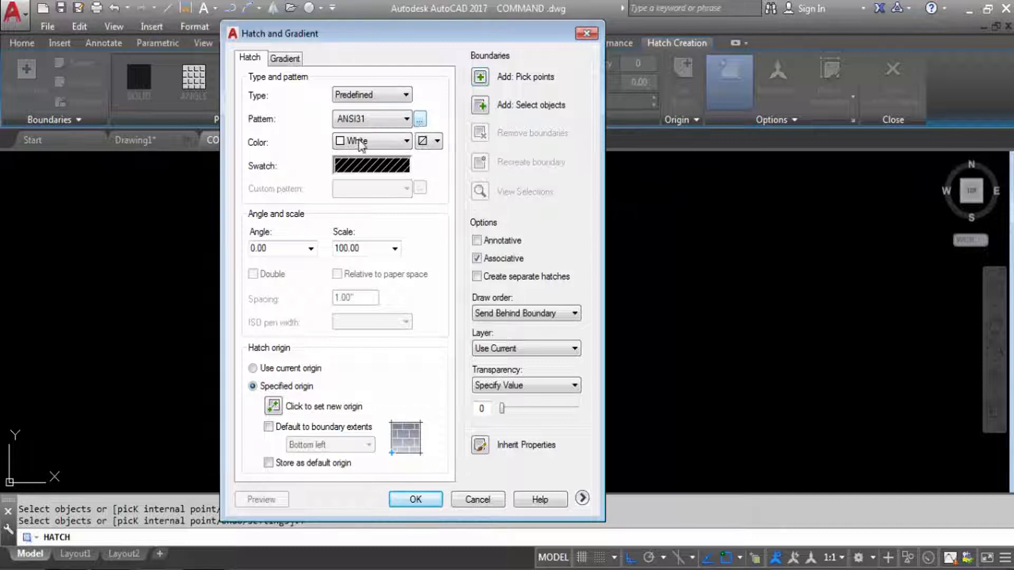
{"action": "left_click", "coordinate": [420, 119]}
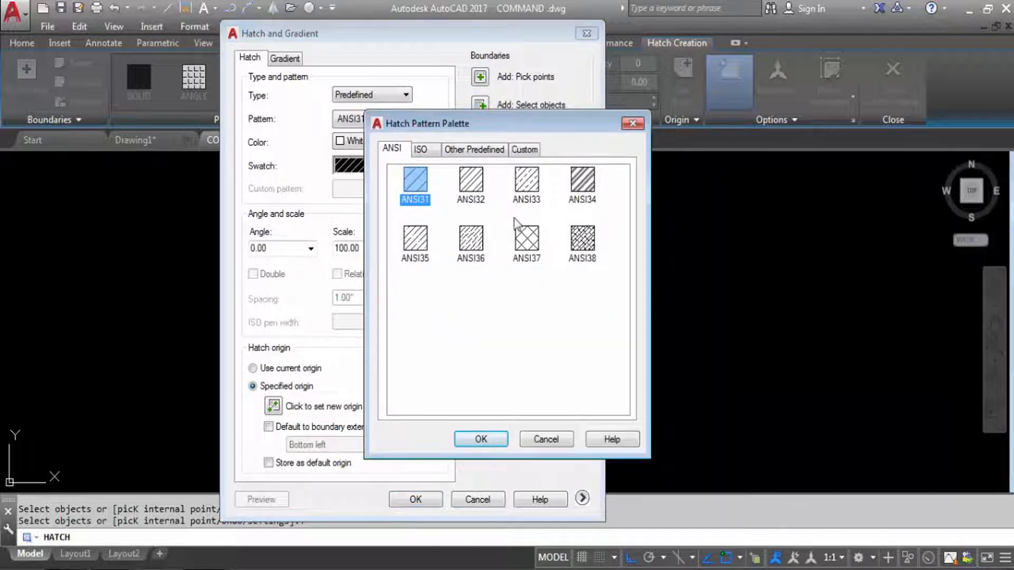
Examine the ISO, Other Predefined and Custom patterns offered in the hatch pattern palette.
{"action": "left_click", "coordinate": [437, 151]}
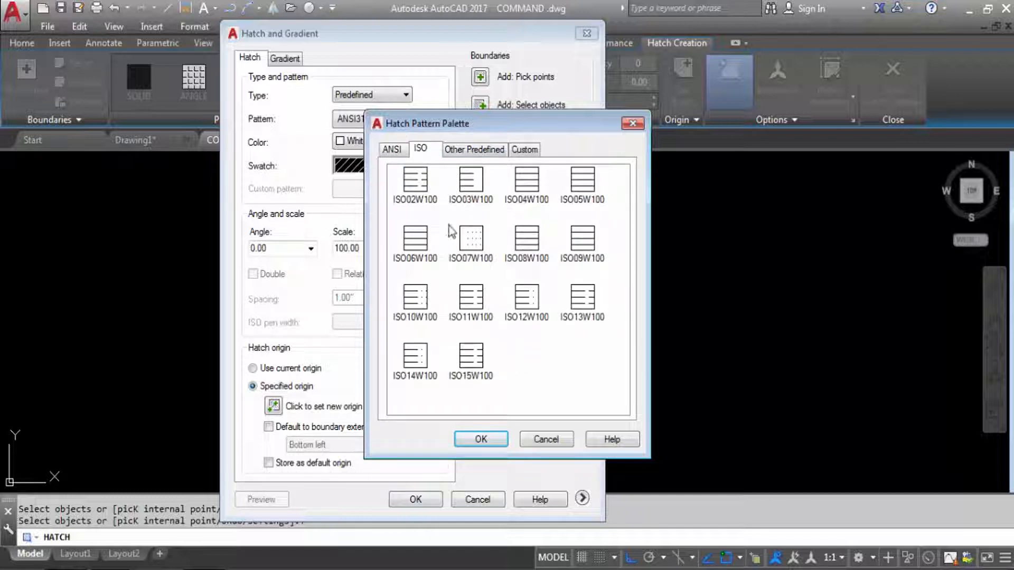
{"action": "left_click", "coordinate": [464, 152]}
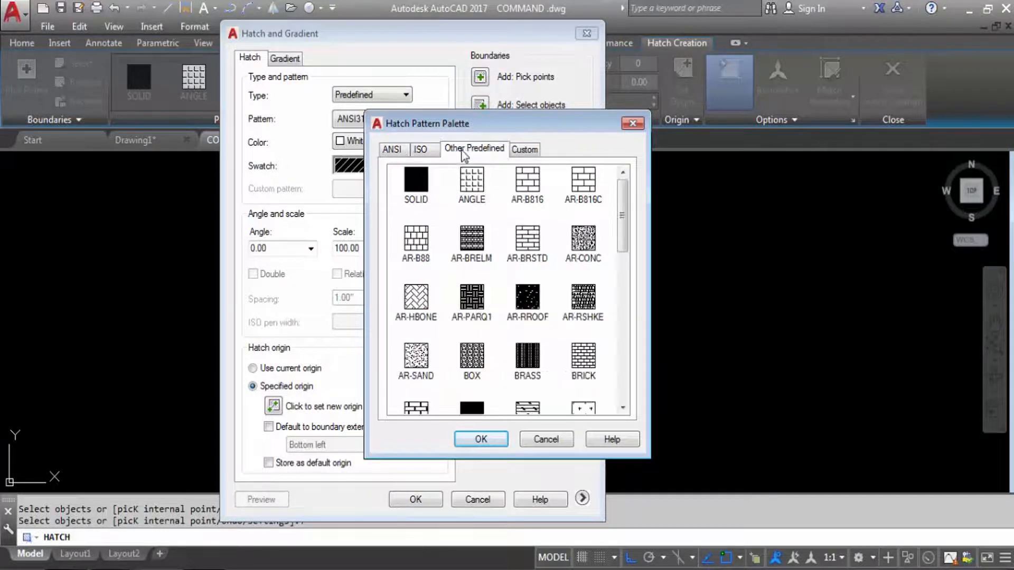
{"action": "mouse_move", "coordinate": [628, 225]}
{"action": "left_mouse_down"}
{"action": "mouse_move", "coordinate": [606, 387]}
{"action": "mouse_move", "coordinate": [569, 235]}
{"action": "mouse_move", "coordinate": [573, 201]}
{"action": "left_mouse_up"}
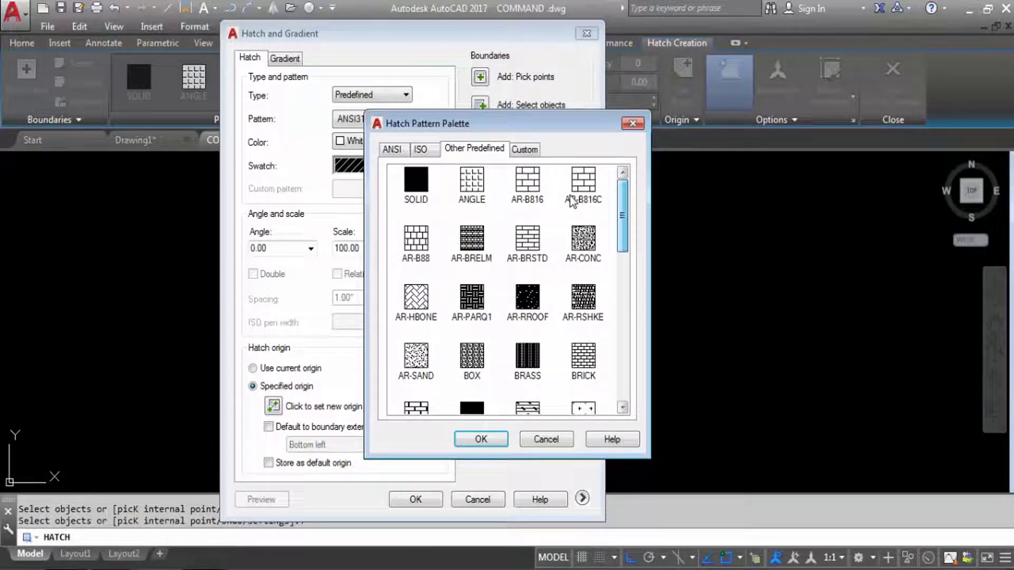
{"action": "left_click", "coordinate": [526, 153]}
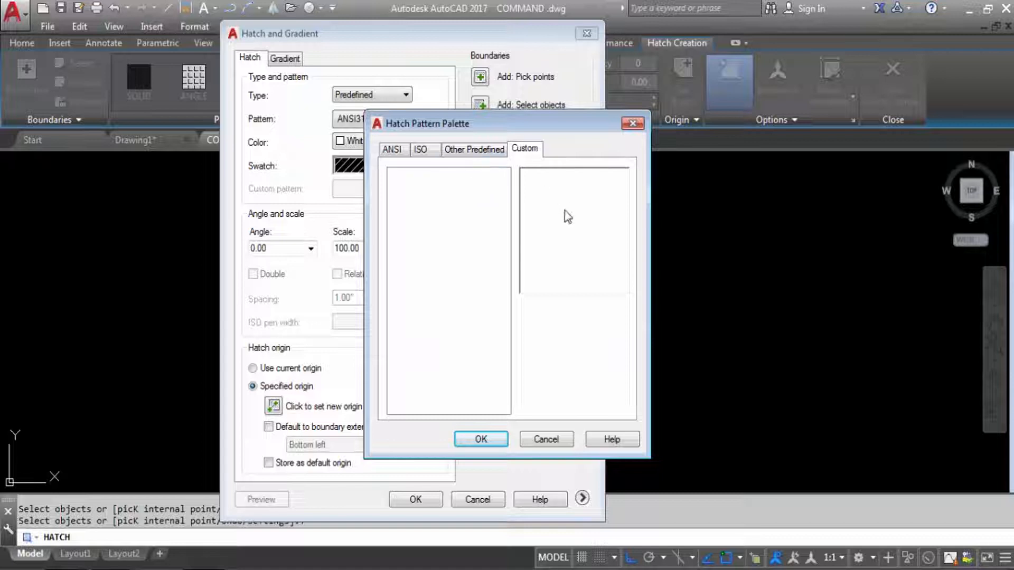
{"action": "left_click", "coordinate": [472, 153]}
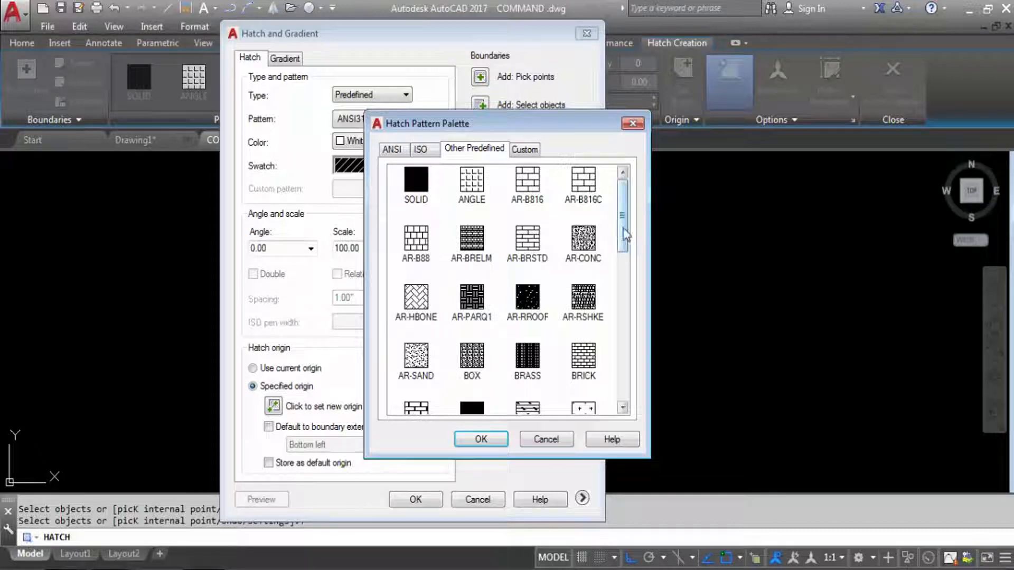
{"action": "left_click_drag", "start_coordinate": [624, 236], "coordinate": [626, 316]}
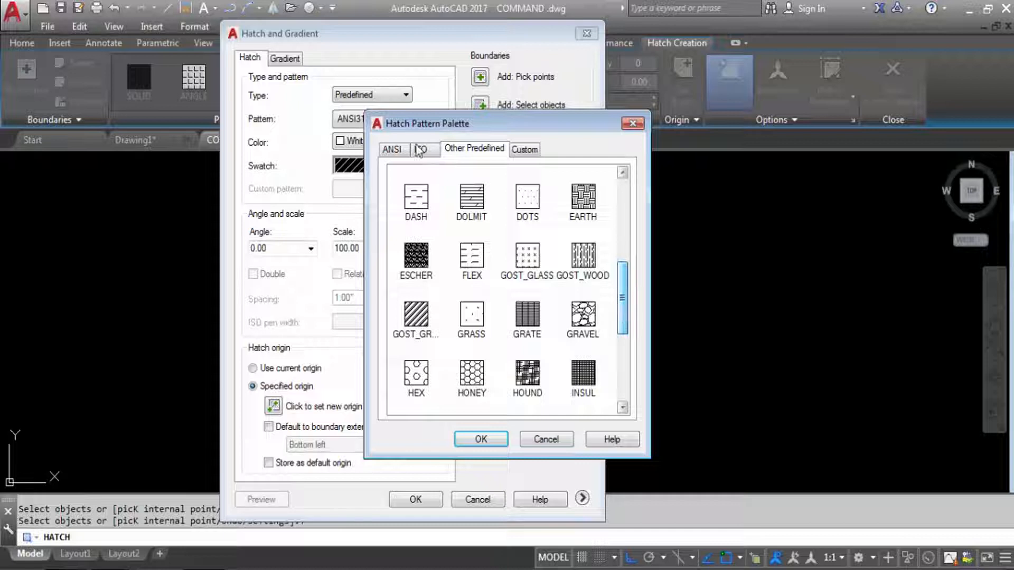
Choose the ANSI32 pattern for the hatch and set its scale to 30.
{"action": "left_click", "coordinate": [394, 150]}
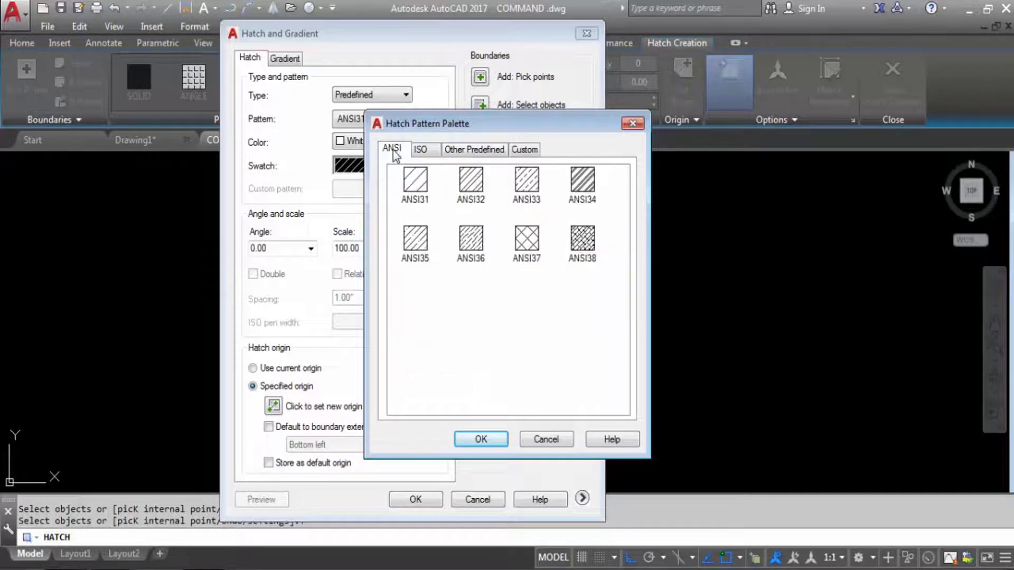
{"action": "left_click", "coordinate": [469, 190]}
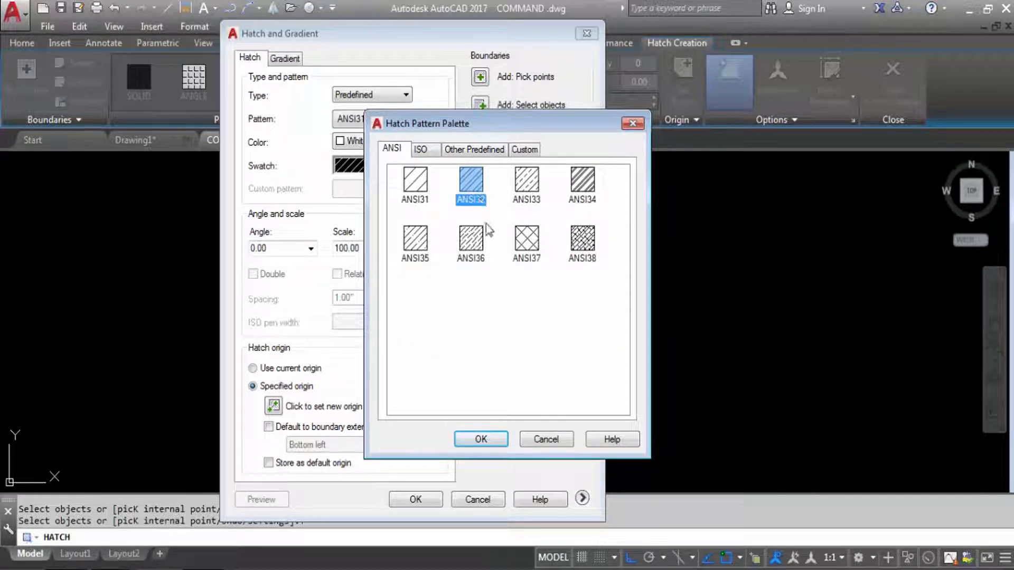
{"action": "left_click", "coordinate": [478, 441]}
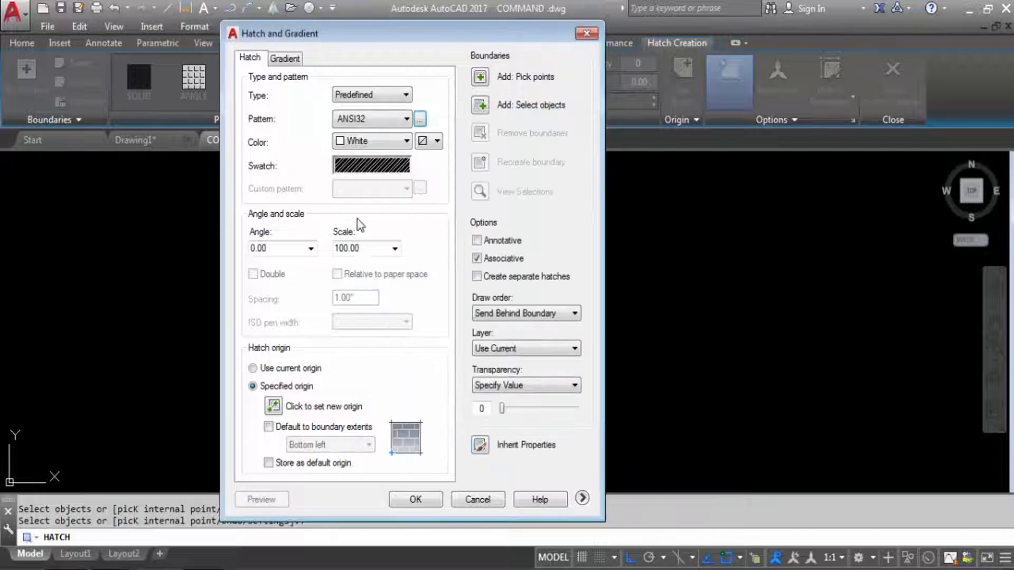
{"action": "double_click", "coordinate": [365, 250]}
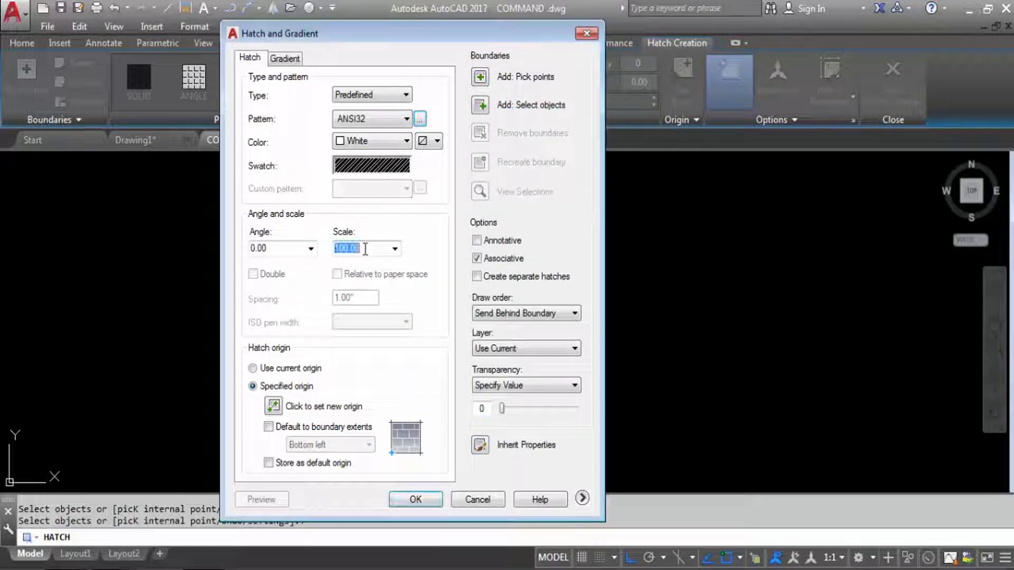
{"action": "type", "text": "30"}
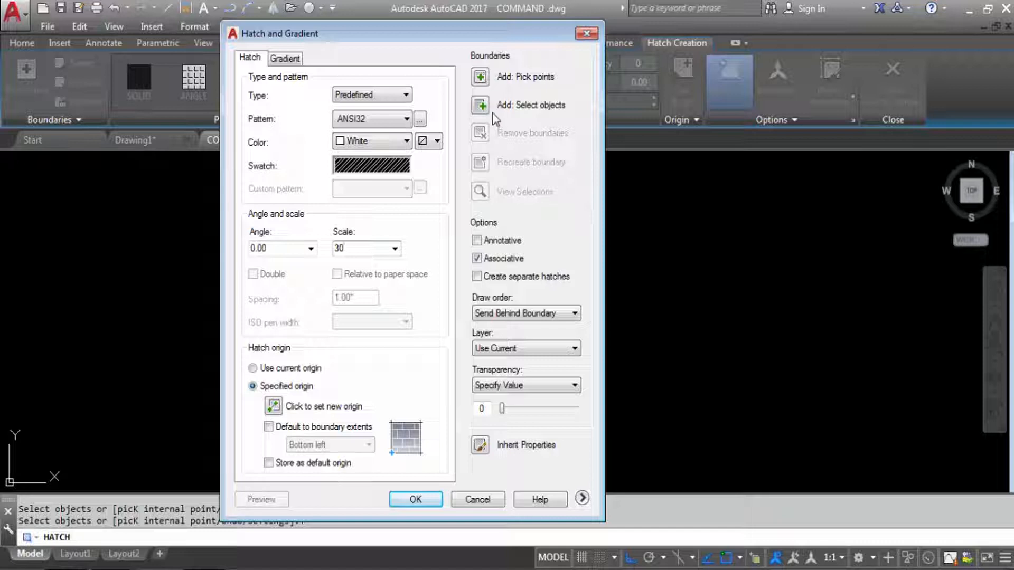
Hatch the rectangle by picking a point inside it, and set the hatch scale to 50.
{"action": "left_click", "coordinate": [480, 78]}
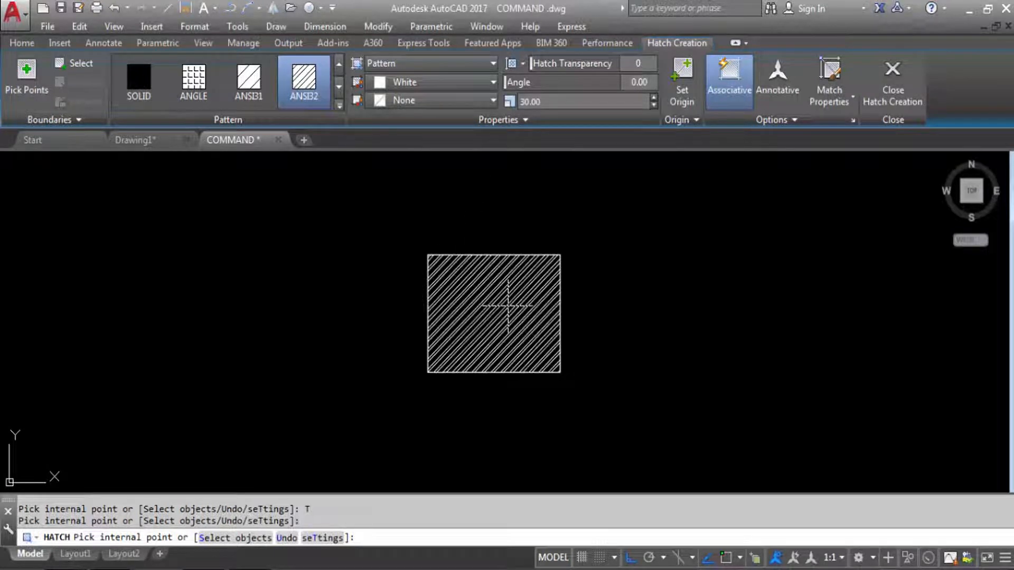
{"action": "left_click", "coordinate": [508, 305]}
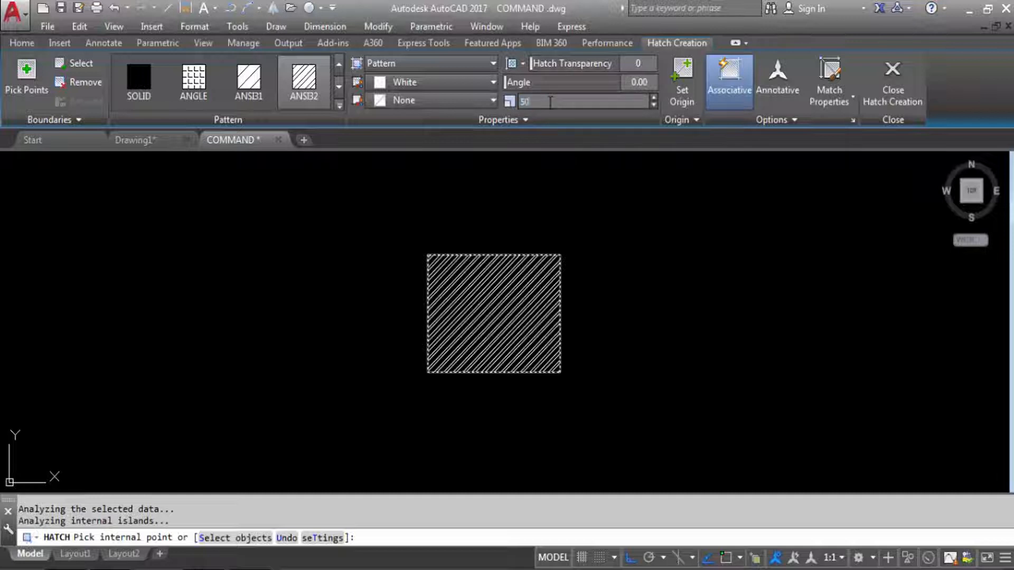
{"action": "key", "text": "Return"}
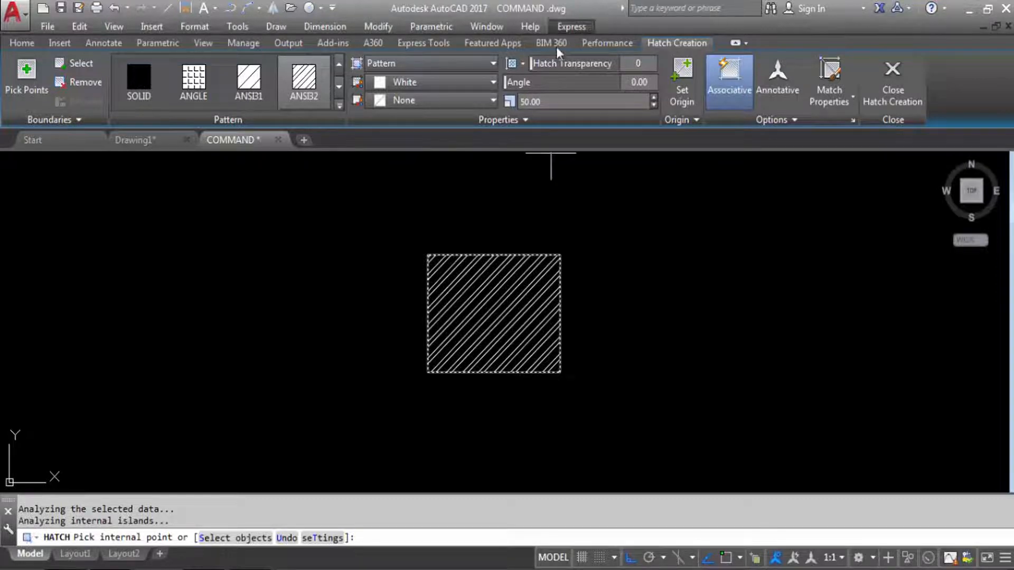
Try hatch angles of 0 and 20 on the rectangle's hatch.
{"action": "left_click", "coordinate": [642, 82]}
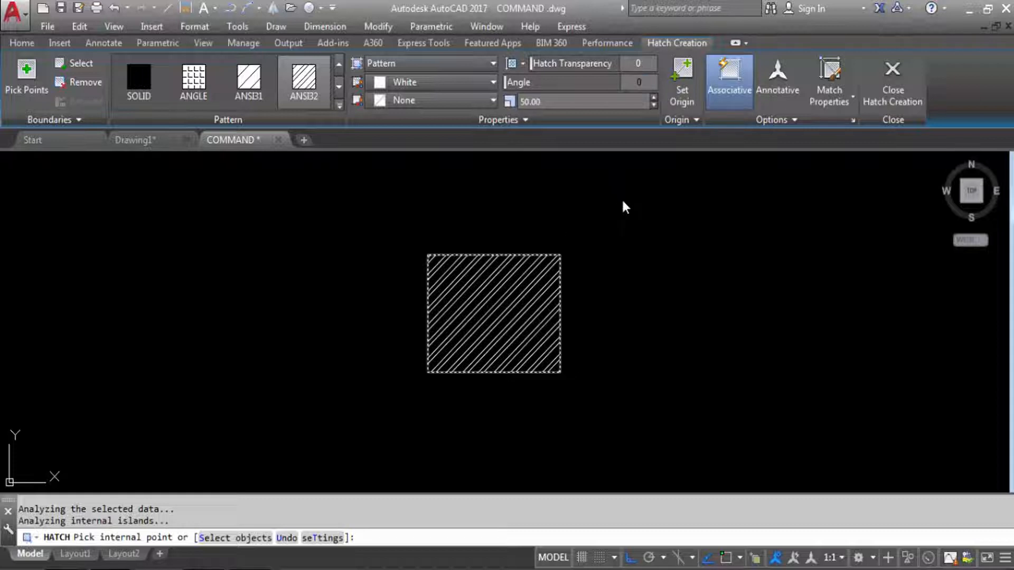
{"action": "key", "text": "Return"}
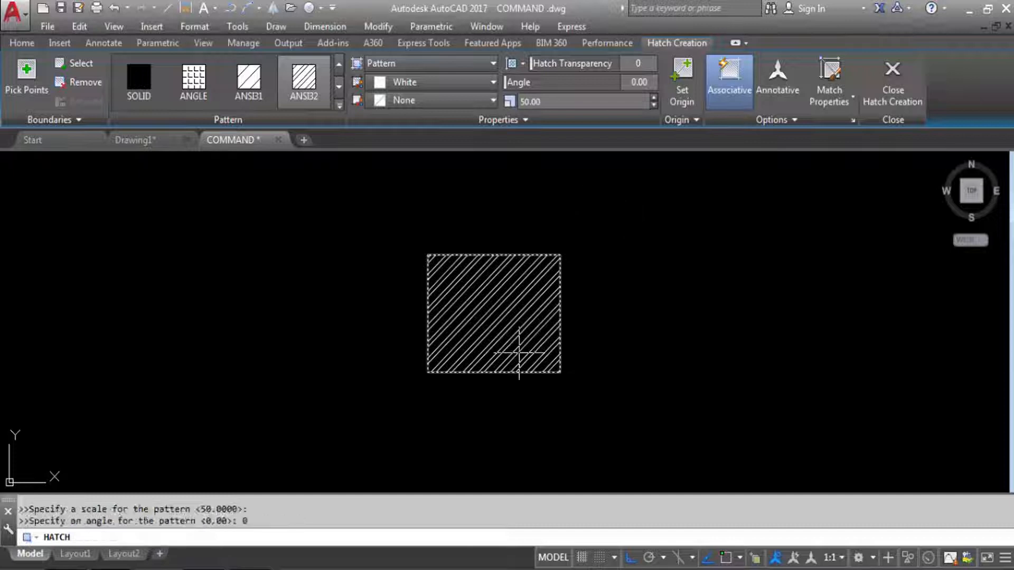
{"action": "left_click", "coordinate": [639, 81]}
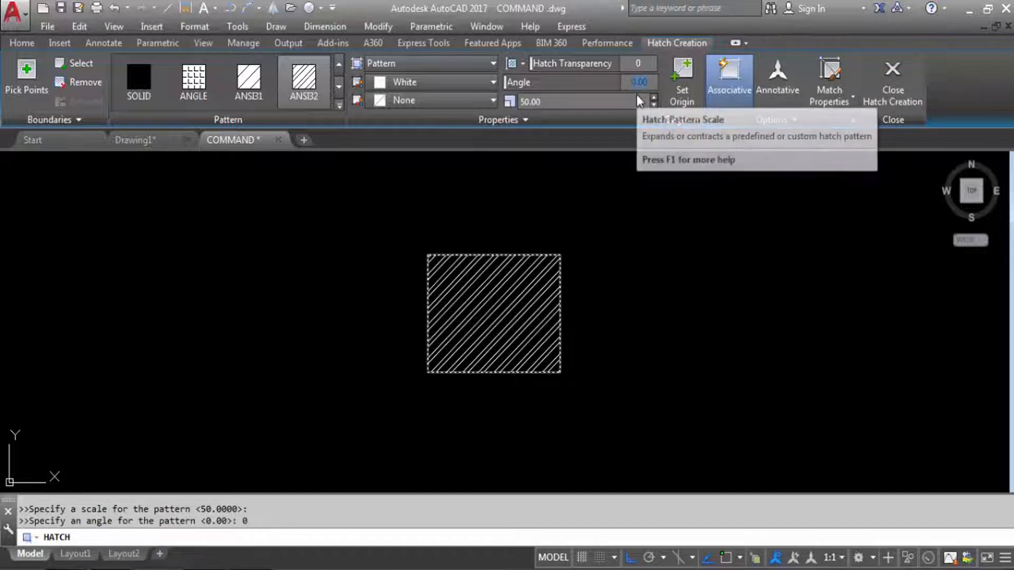
{"action": "type", "text": "20"}
{"action": "key", "text": "Return"}
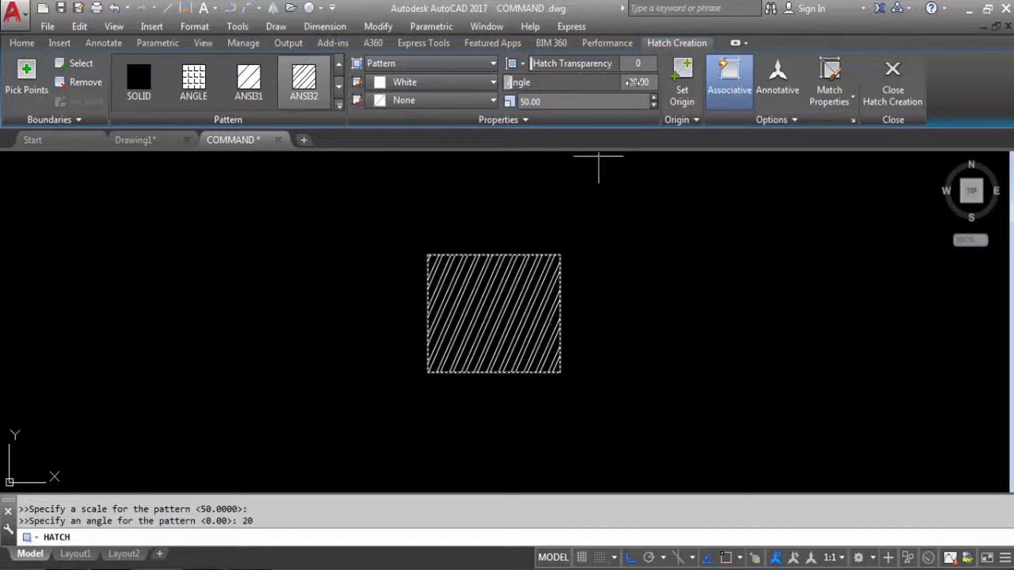
Set the rectangle's hatch angle to 45 and its hatch color to green.
{"action": "type", "text": "45"}
{"action": "key", "text": "Return"}
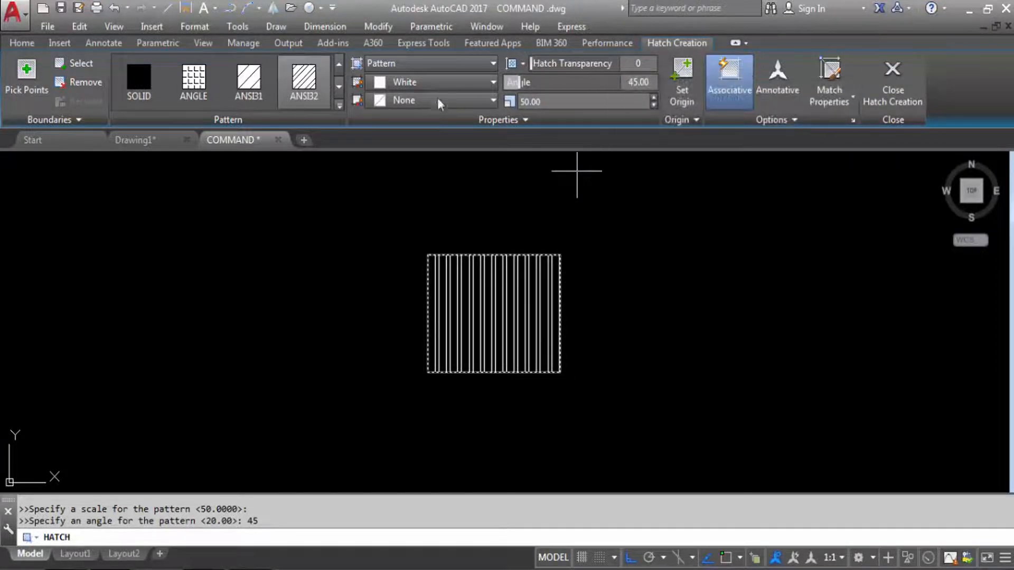
{"action": "left_click", "coordinate": [426, 84]}
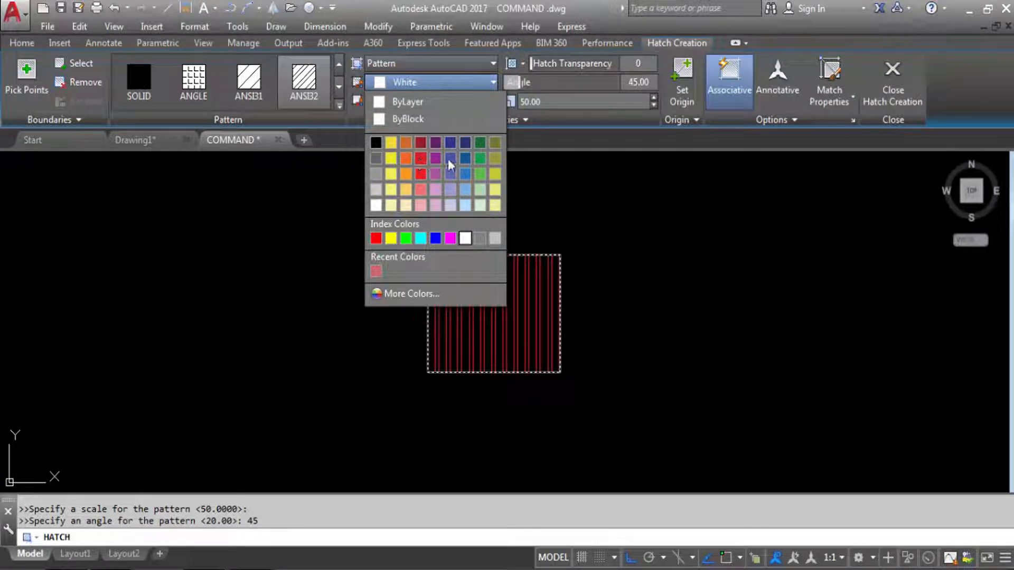
{"action": "left_click", "coordinate": [405, 242]}
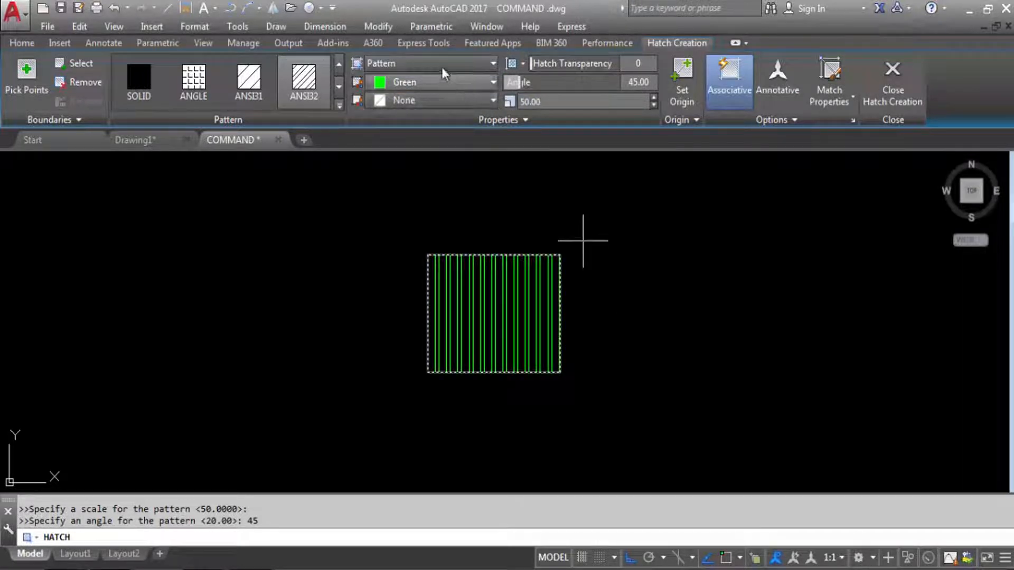
Preview the available hatch types on the rectangle while keeping the Pattern type.
{"action": "left_click", "coordinate": [469, 70]}
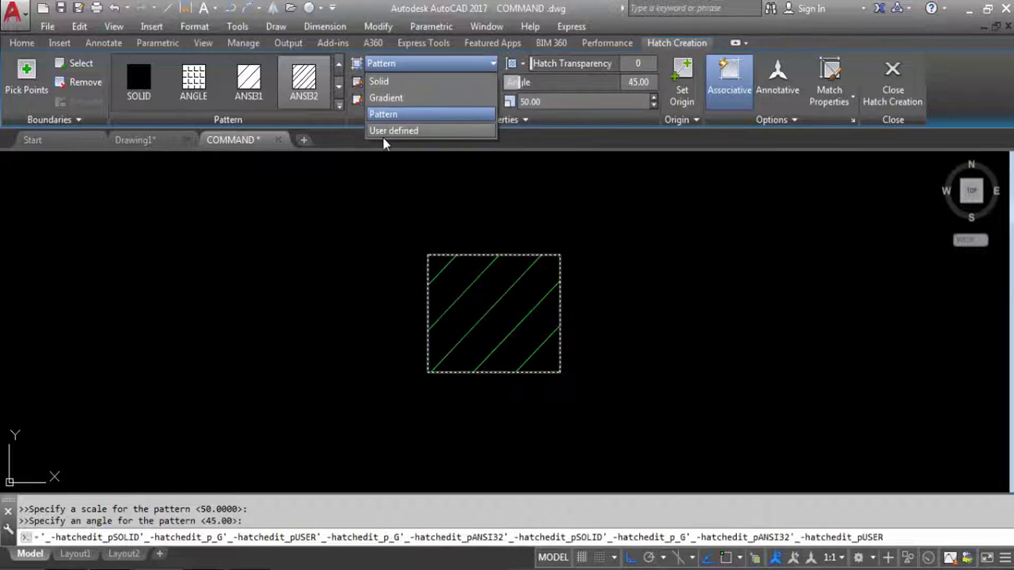
{"action": "left_click", "coordinate": [387, 65]}
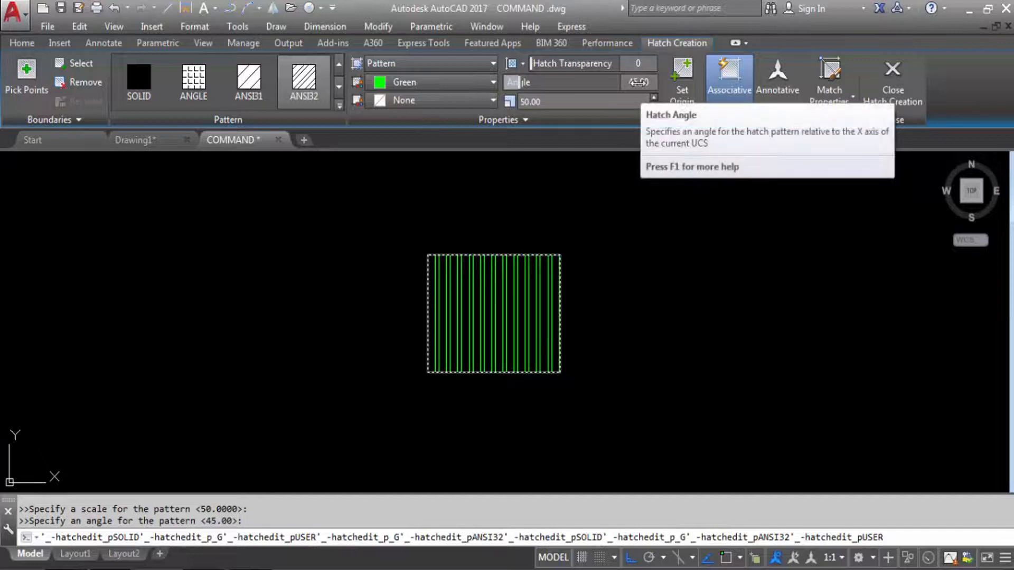
Set the rectangle's hatch angle to 35 and finish the hatch.
{"action": "left_click", "coordinate": [639, 82]}
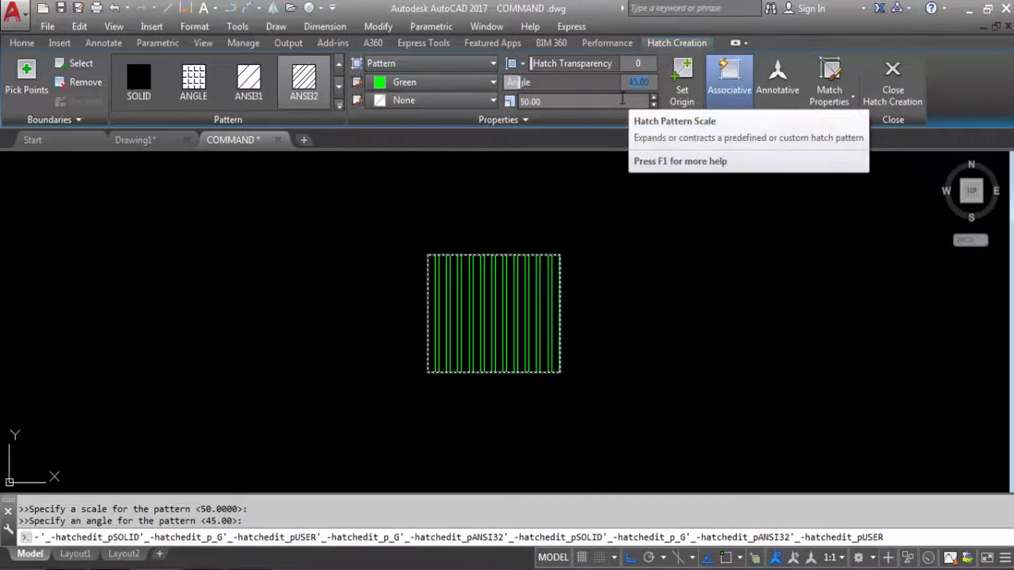
{"action": "type", "text": "30"}
{"action": "key", "text": "BackSpace"}
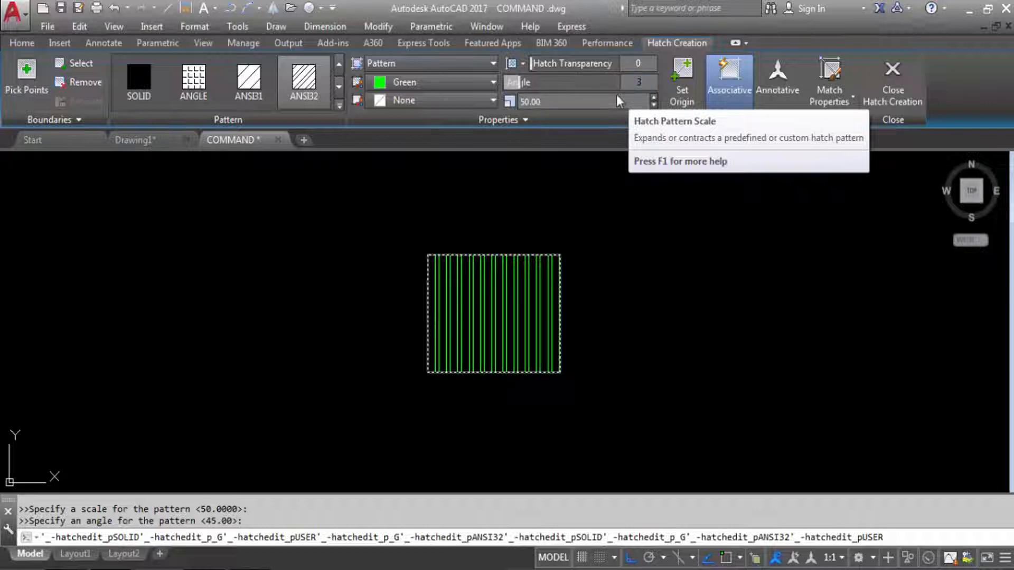
{"action": "type", "text": "5"}
{"action": "key", "text": "Return"}
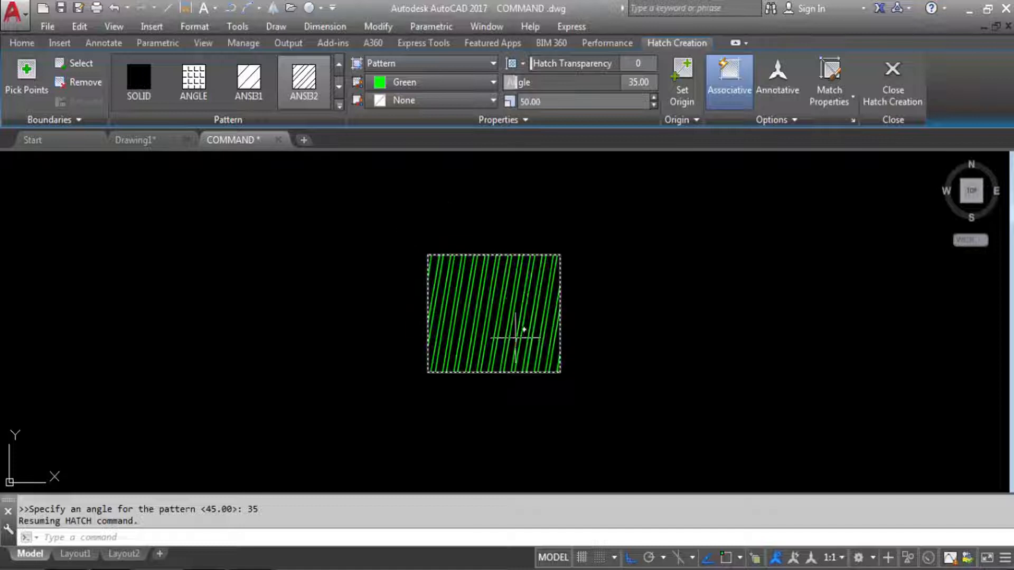
{"action": "key", "text": "Return"}
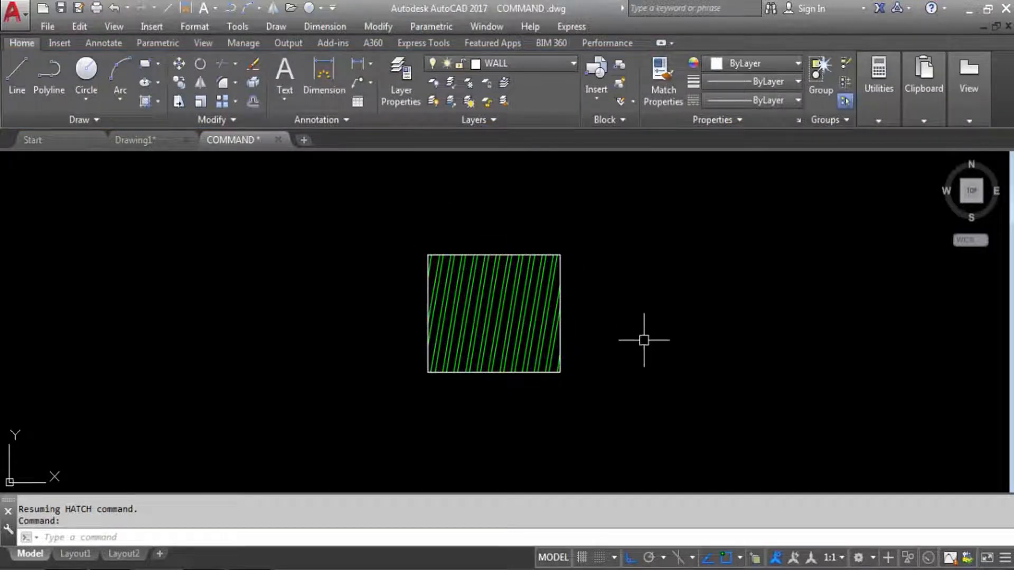
Erase the rectangle together with its green hatch.
{"action": "left_click", "coordinate": [527, 301]}
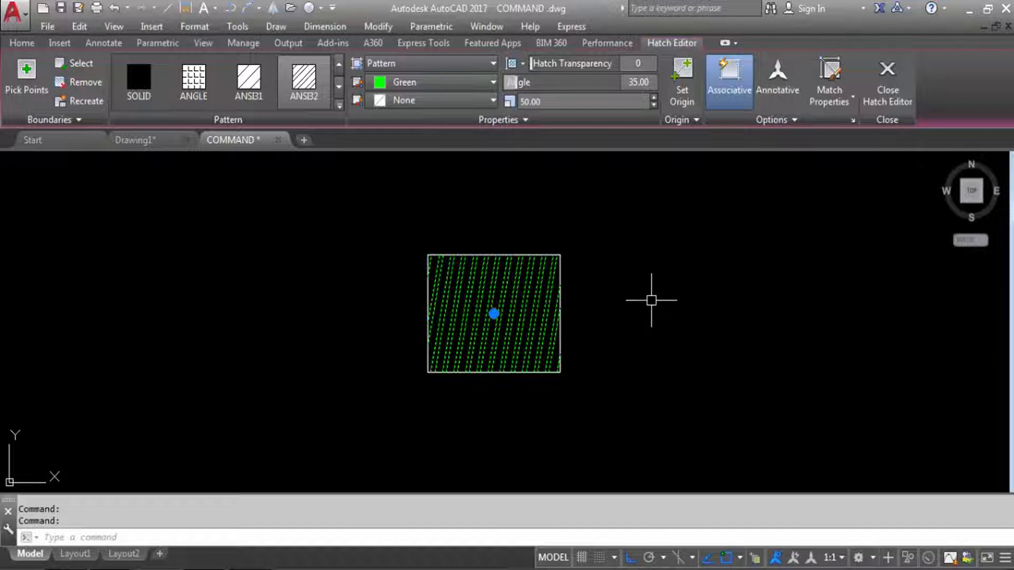
{"action": "key", "text": "Escape"}
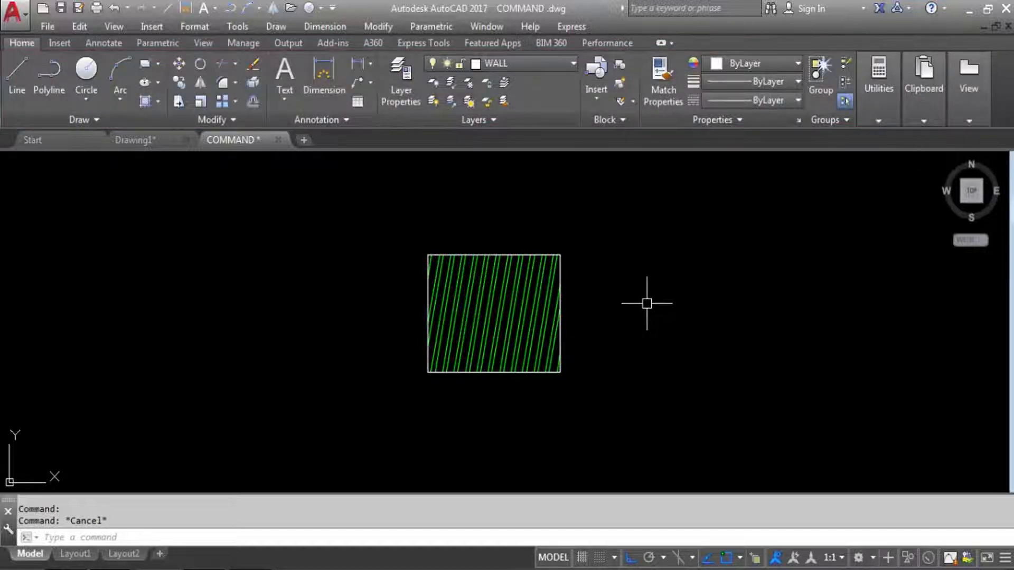
{"action": "left_click", "coordinate": [603, 391]}
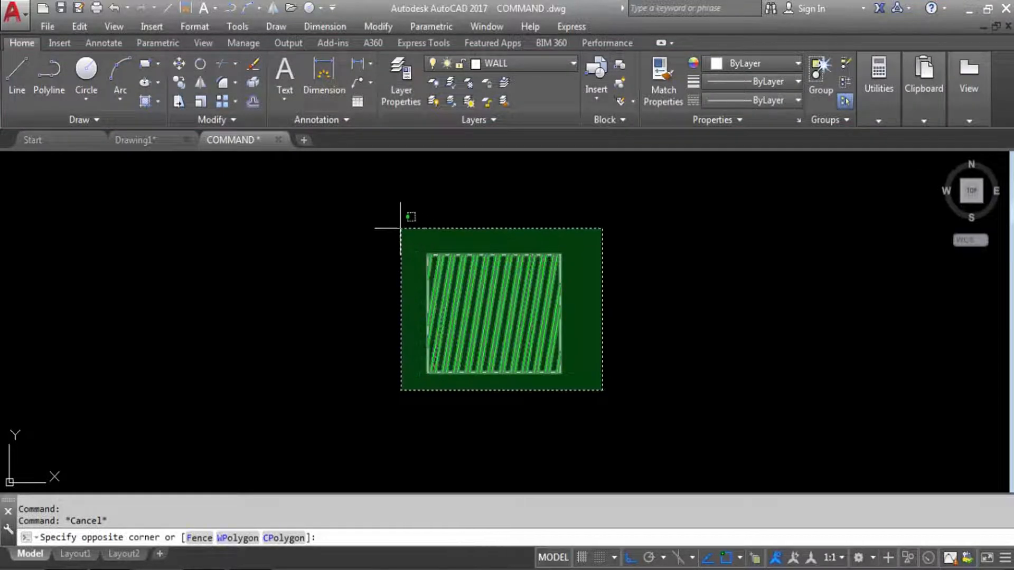
{"action": "left_click", "coordinate": [399, 228]}
{"action": "key", "text": "Delete"}
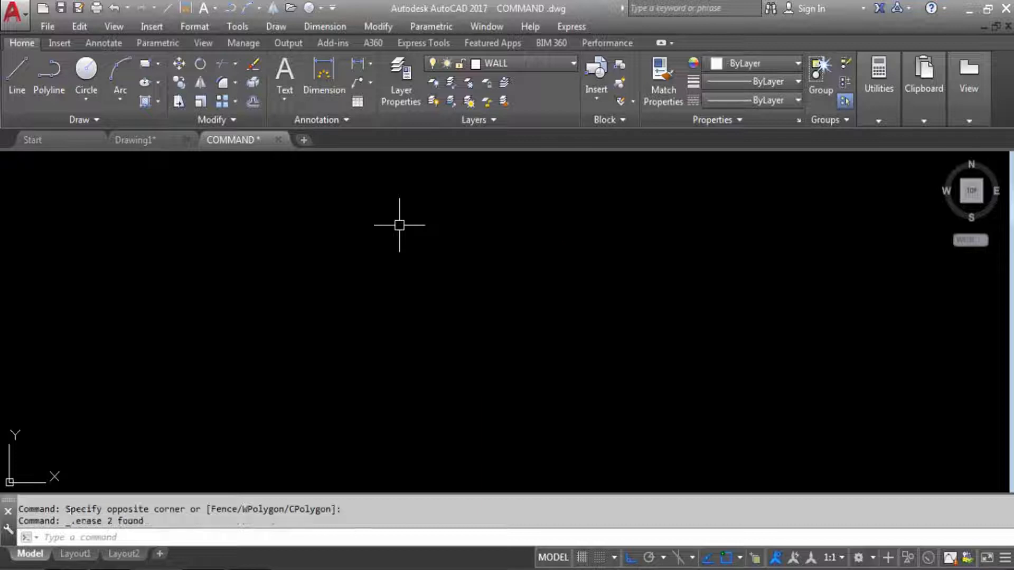
Draw a new, slightly larger rectangle in the middle of the empty drawing area.
{"action": "left_click", "coordinate": [145, 63]}
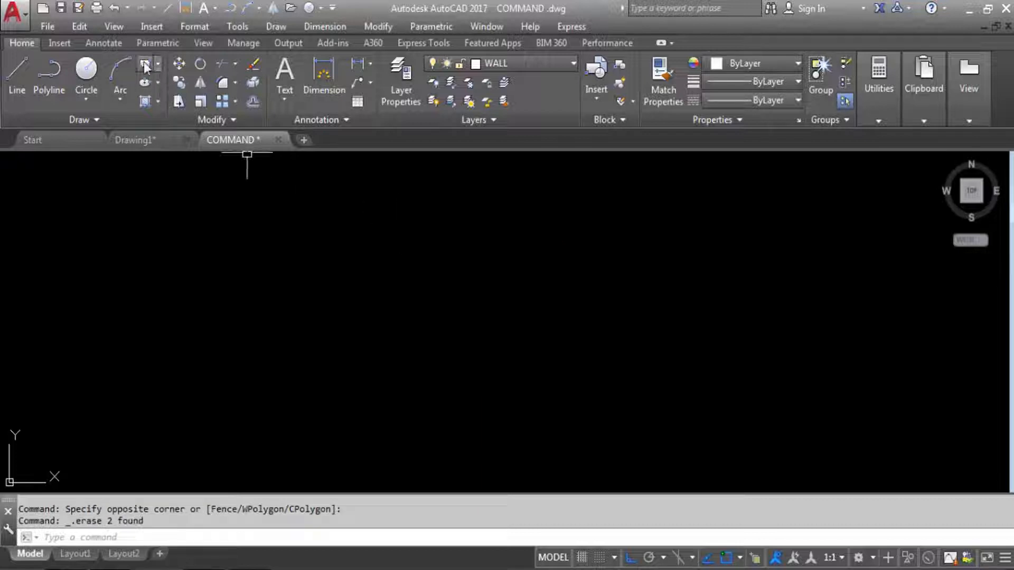
{"action": "left_click", "coordinate": [413, 267]}
{"action": "left_click", "coordinate": [576, 415]}
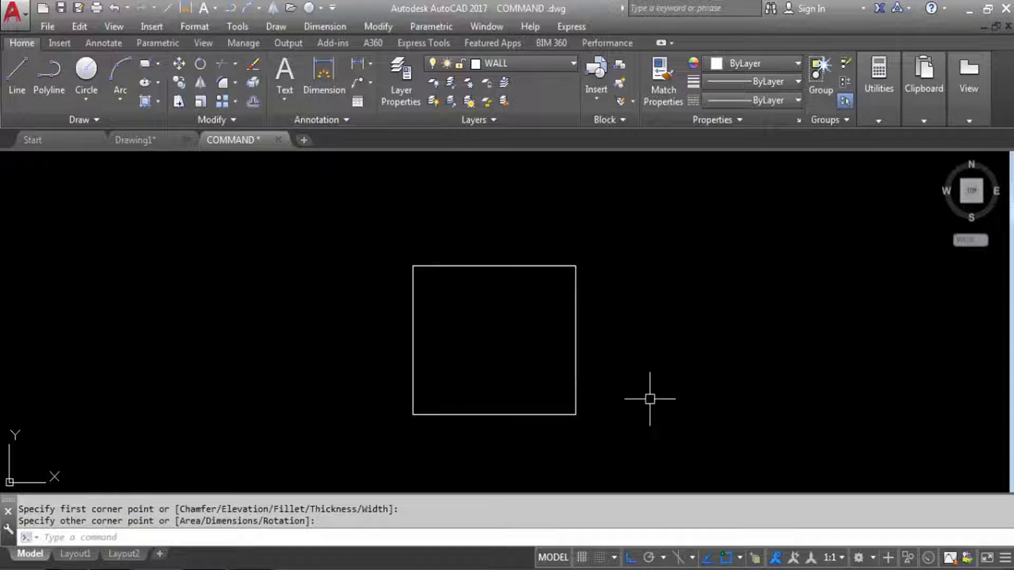
Offset the new rectangle inward by a distance of 10.
{"action": "type", "text": "o"}
{"action": "key", "text": "Return"}
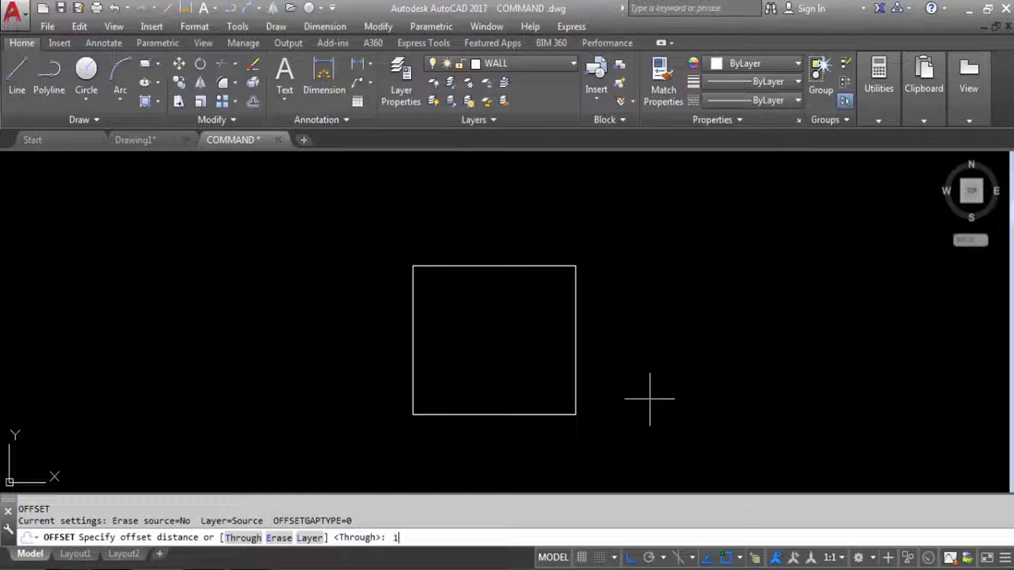
{"action": "type", "text": "10"}
{"action": "key", "text": "Return"}
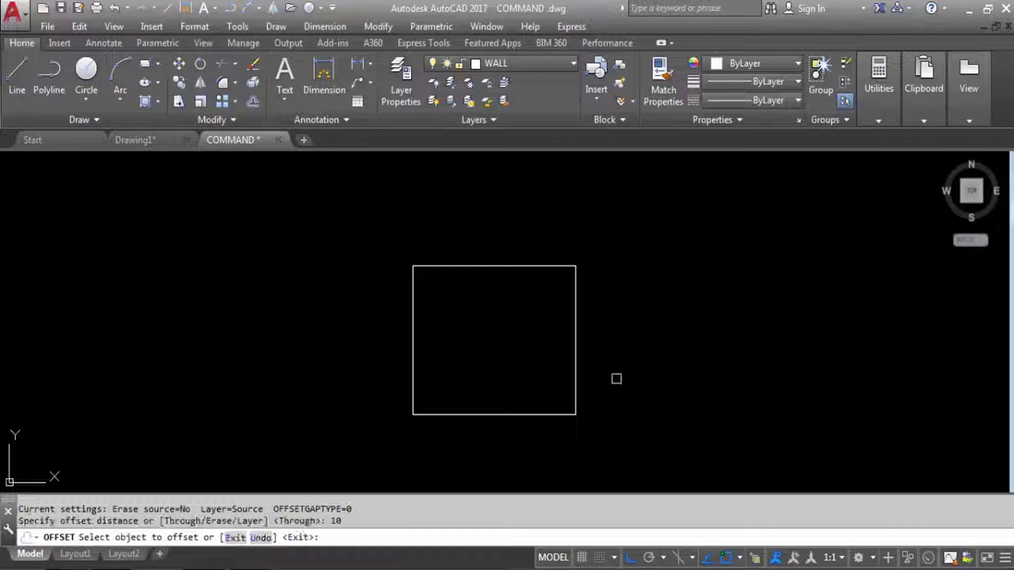
{"action": "left_click", "coordinate": [452, 265]}
{"action": "left_click", "coordinate": [486, 348]}
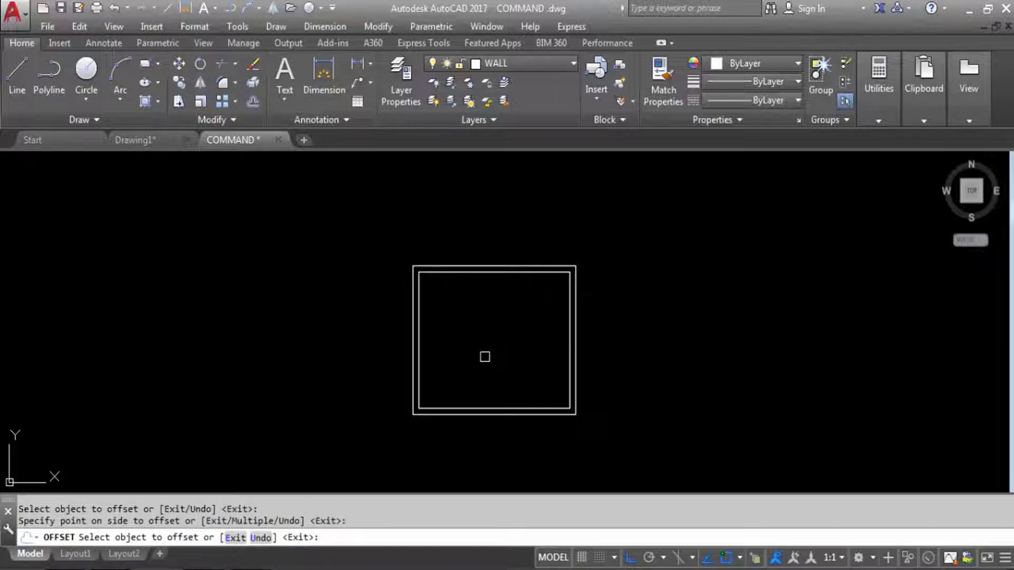
{"action": "key", "text": "Escape"}
Start a new hatch and choose the predefined pattern AR-HBONE in the hatch settings.
{"action": "type", "text": "H"}
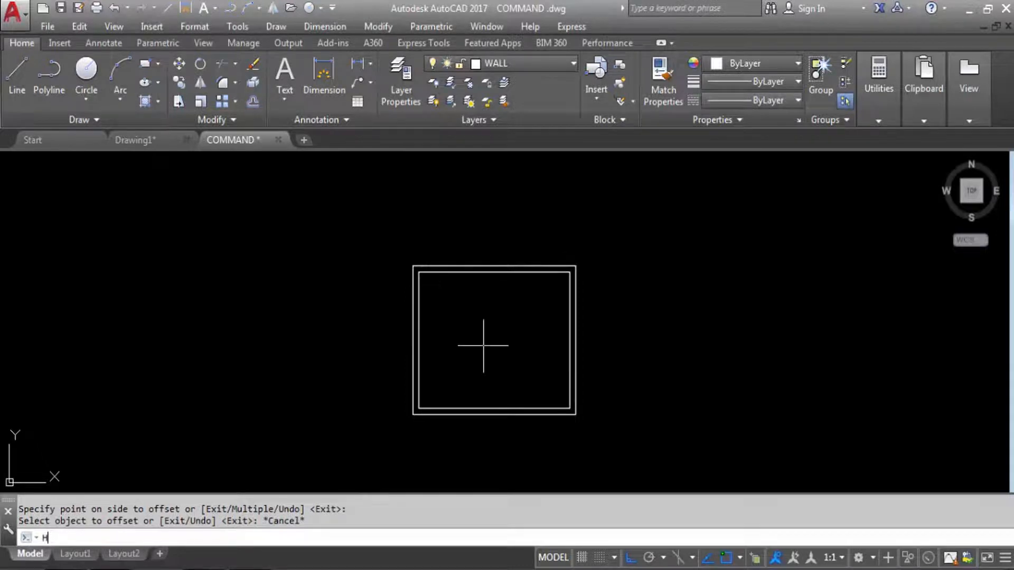
{"action": "key", "text": "Return"}
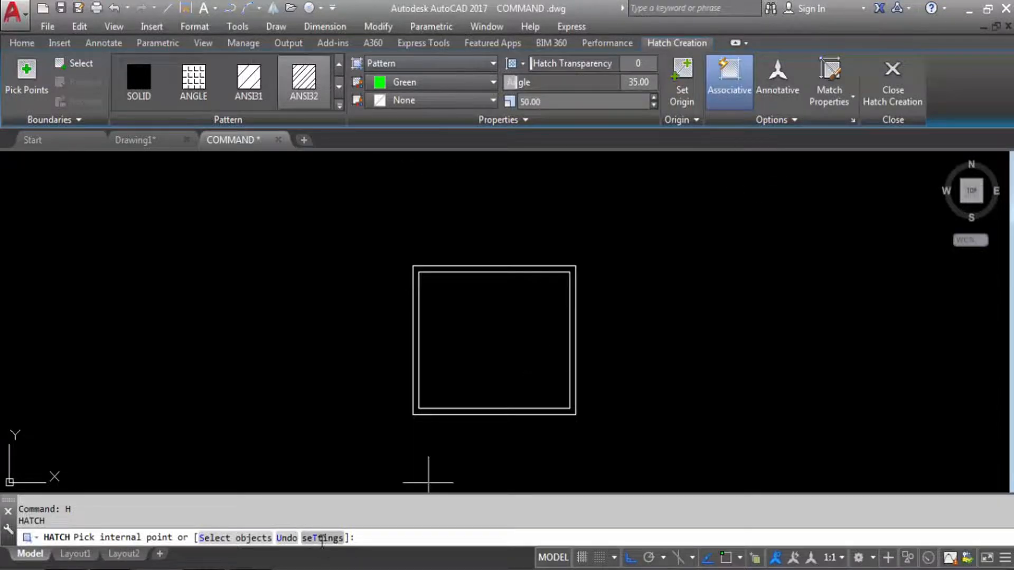
{"action": "left_click", "coordinate": [322, 539]}
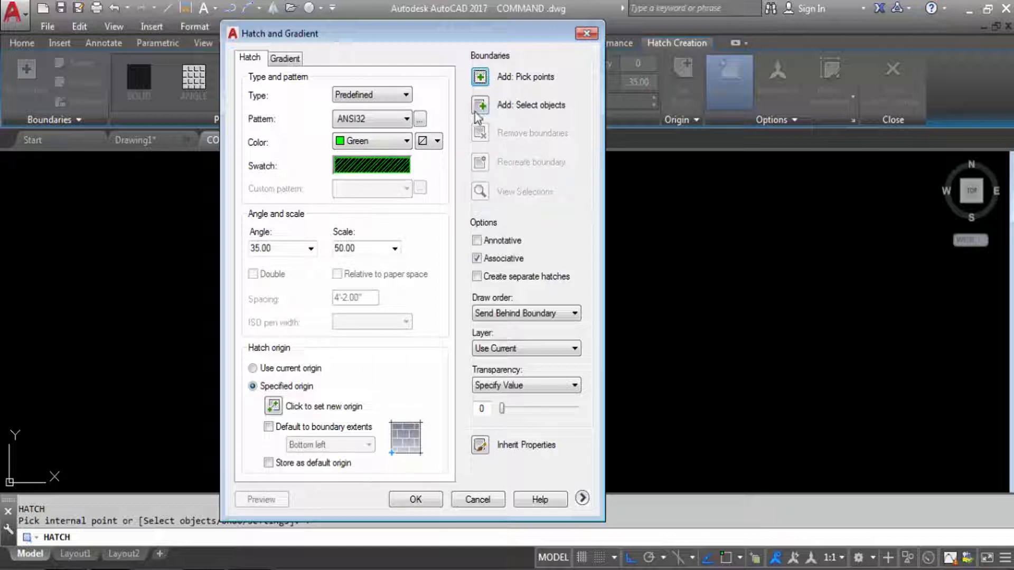
{"action": "left_click", "coordinate": [419, 119]}
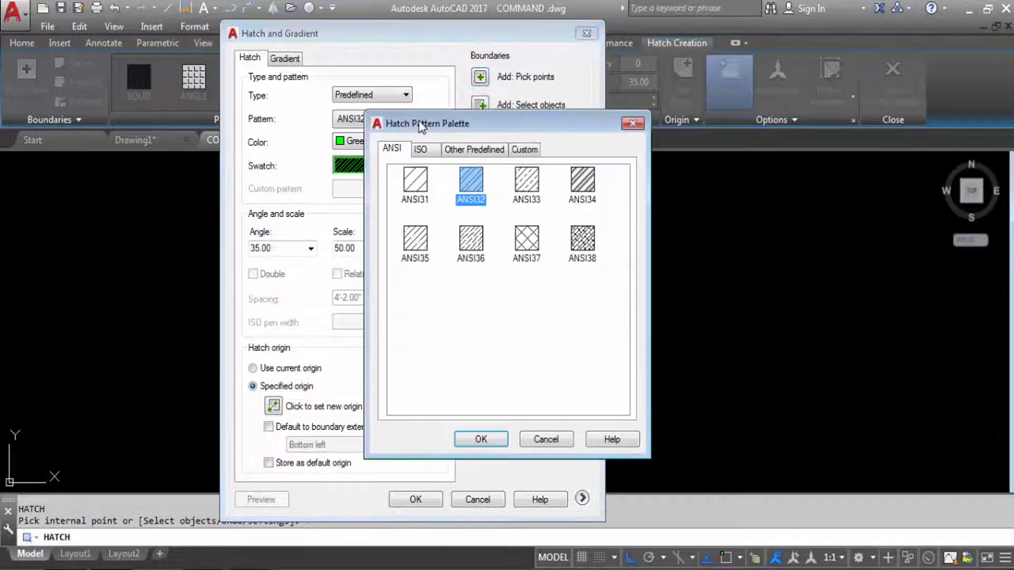
{"action": "left_click", "coordinate": [459, 149]}
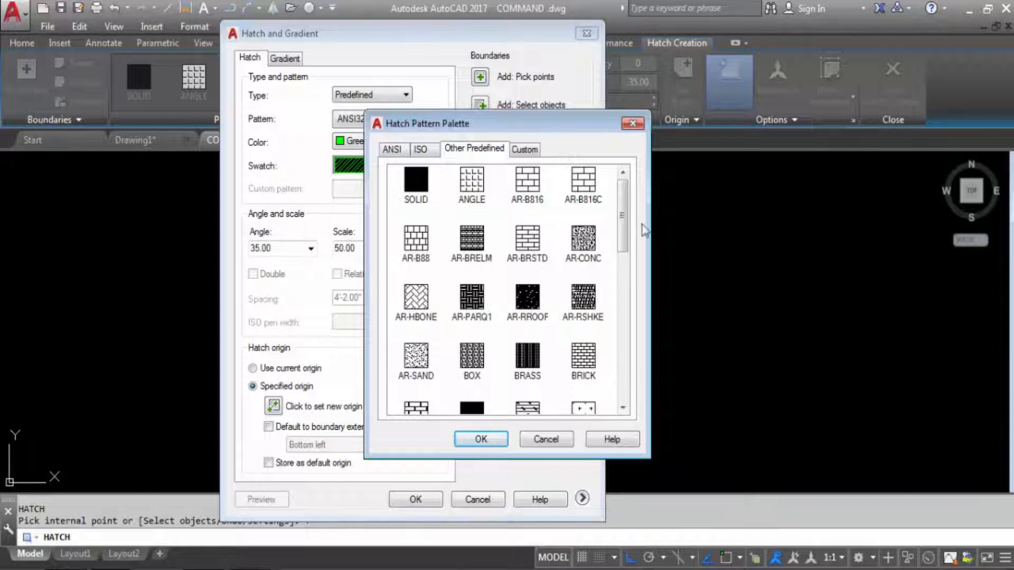
{"action": "mouse_move", "coordinate": [626, 211]}
{"action": "left_mouse_down"}
{"action": "mouse_move", "coordinate": [627, 252]}
{"action": "mouse_move", "coordinate": [626, 232]}
{"action": "left_mouse_up"}
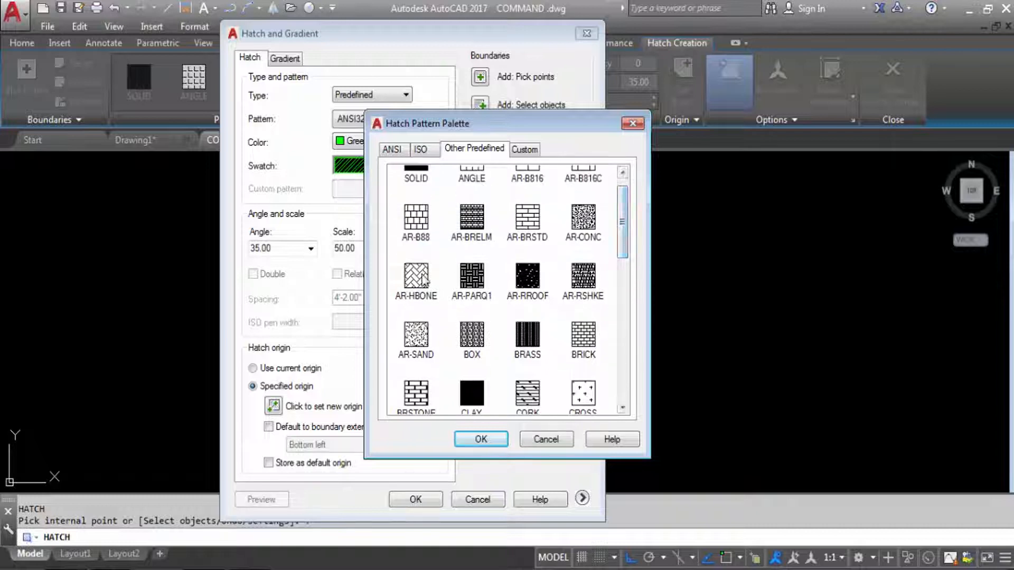
{"action": "left_click", "coordinate": [425, 279]}
{"action": "left_click", "coordinate": [481, 439]}
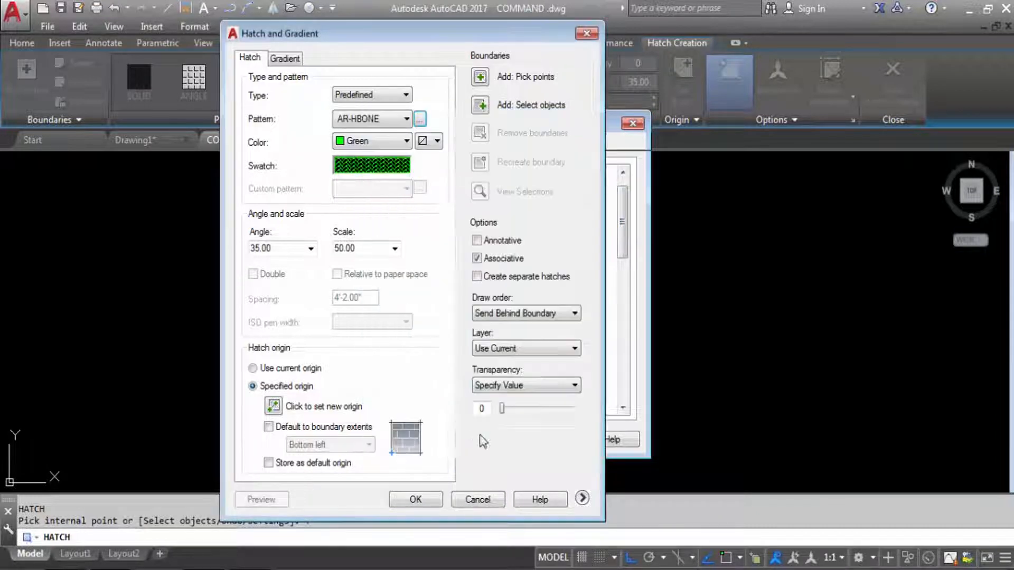
Set the hatch scale to 40 and the hatch color to red in the hatch settings.
{"action": "double_click", "coordinate": [363, 251]}
{"action": "type", "text": "3"}
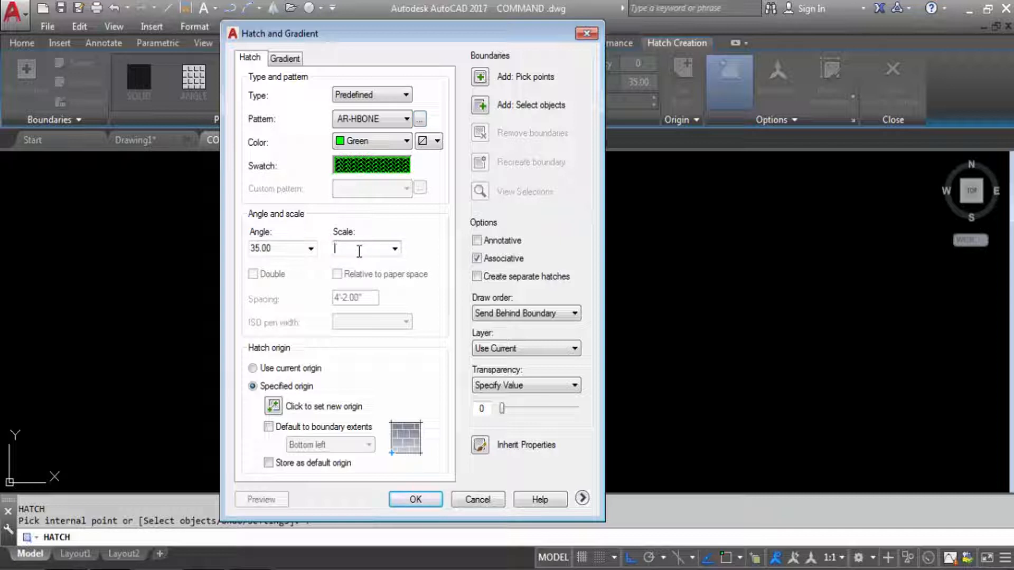
{"action": "type", "text": "0"}
{"action": "left_click", "coordinate": [407, 142]}
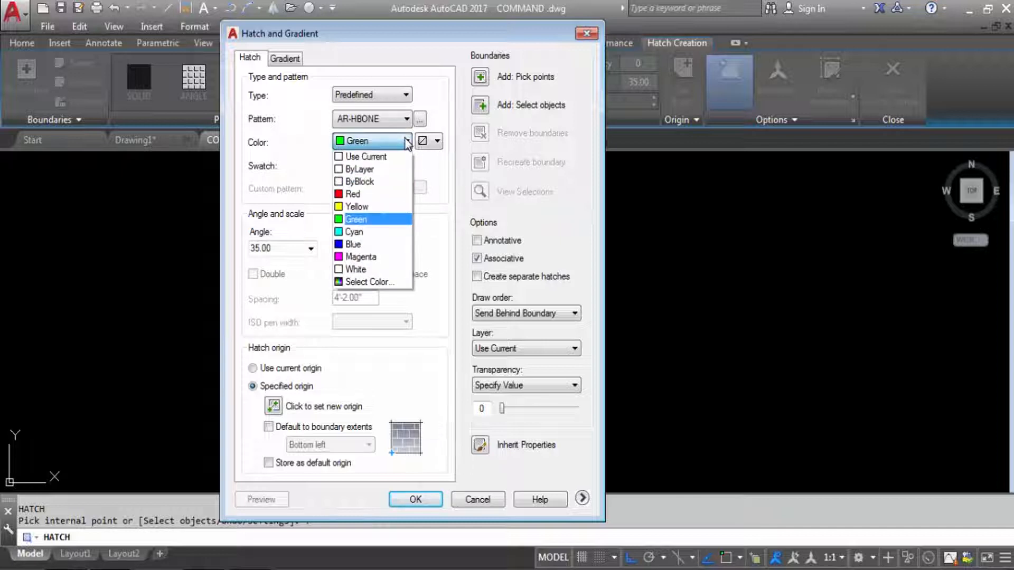
{"action": "left_click", "coordinate": [352, 195]}
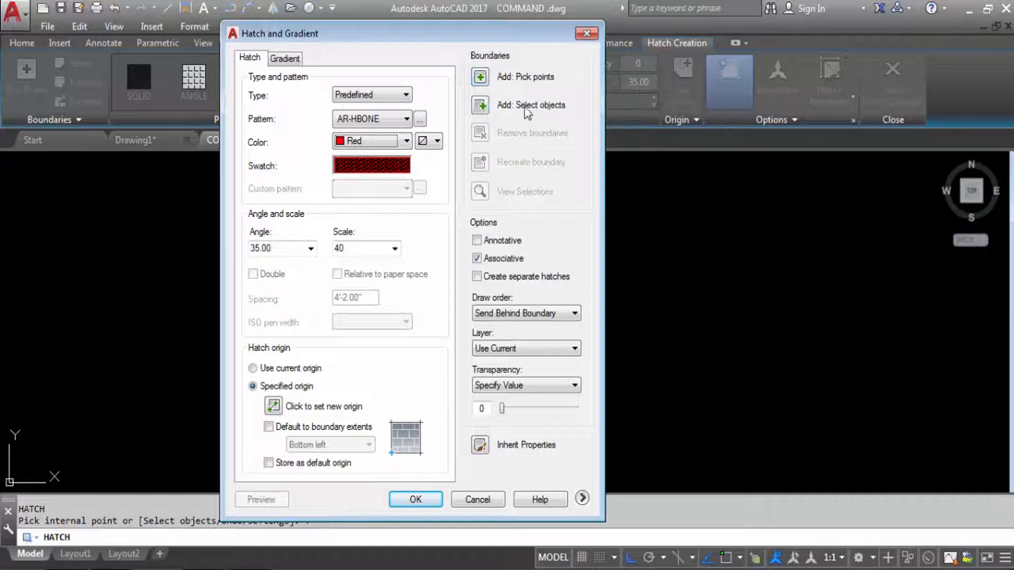
Hatch the inner rectangle by selecting it as the boundary object, trying scale 10 and settling on scale 5.
{"action": "left_click", "coordinate": [481, 105]}
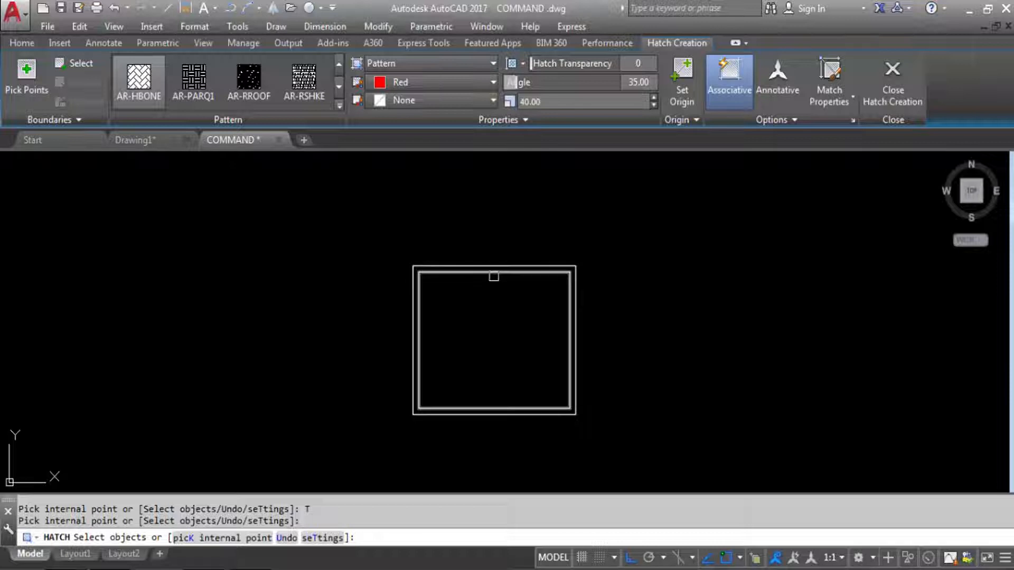
{"action": "left_click", "coordinate": [483, 276]}
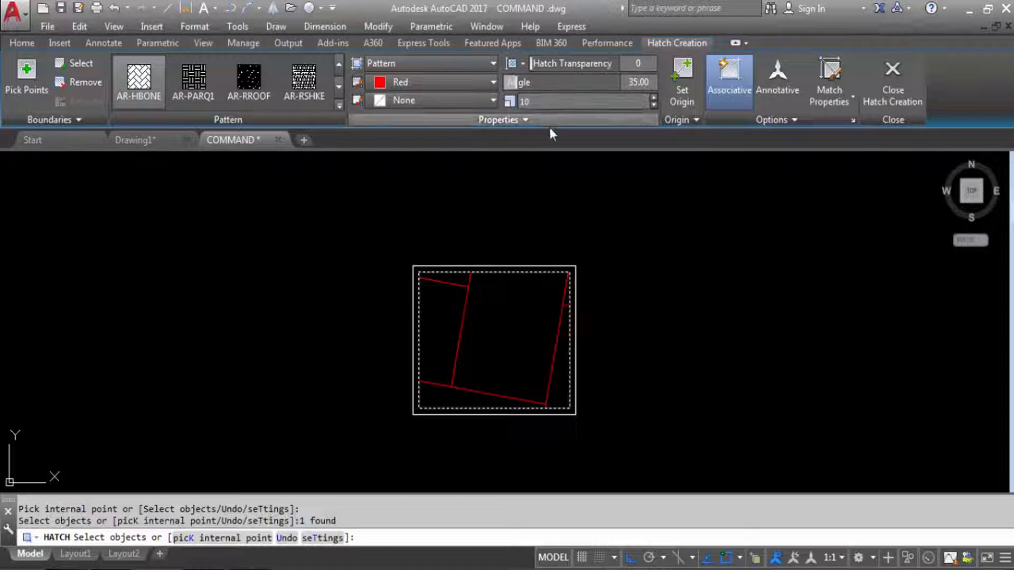
{"action": "key", "text": "Return"}
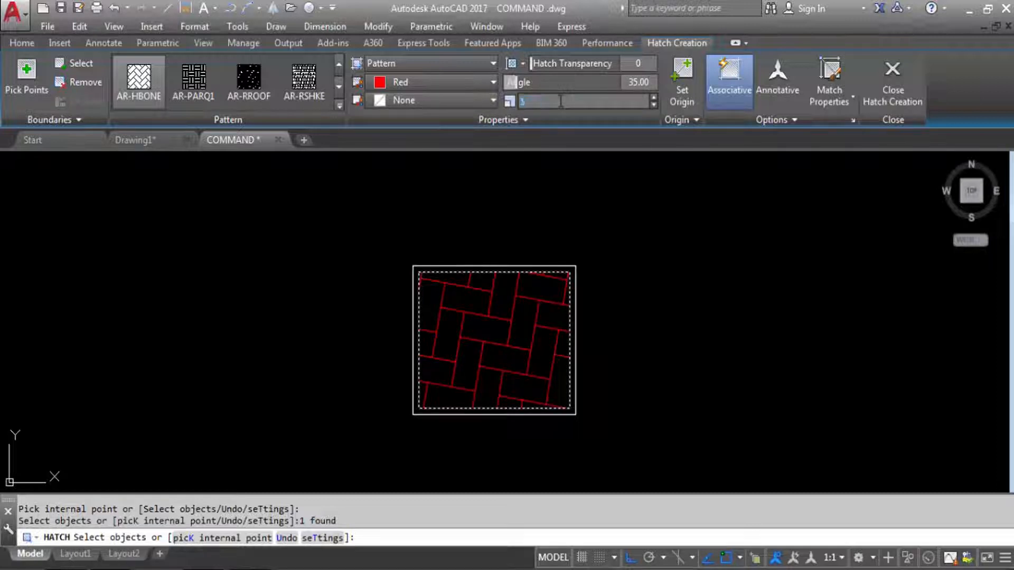
{"action": "key", "text": "Return"}
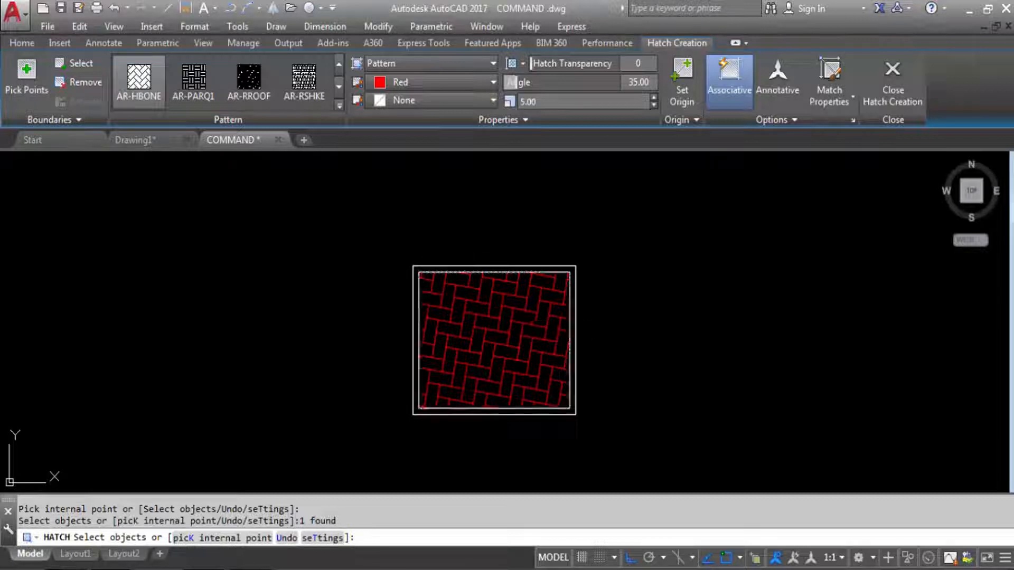
{"action": "key", "text": "Return"}
Start another hatch and pick an internal point in the narrow strip between the inner and outer rectangles.
{"action": "key", "text": "Return"}
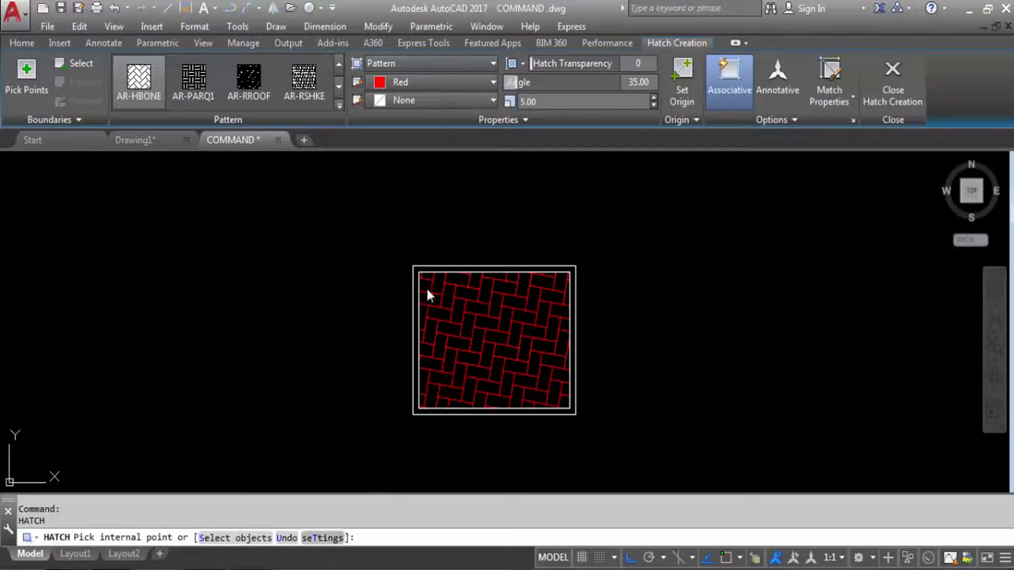
{"action": "left_click", "coordinate": [337, 539]}
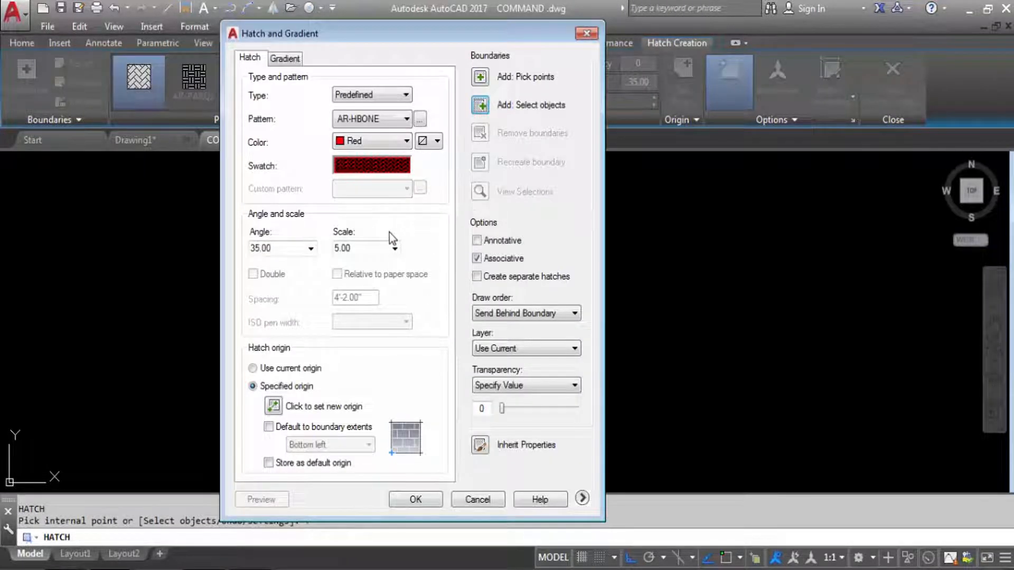
{"action": "left_click", "coordinate": [482, 77]}
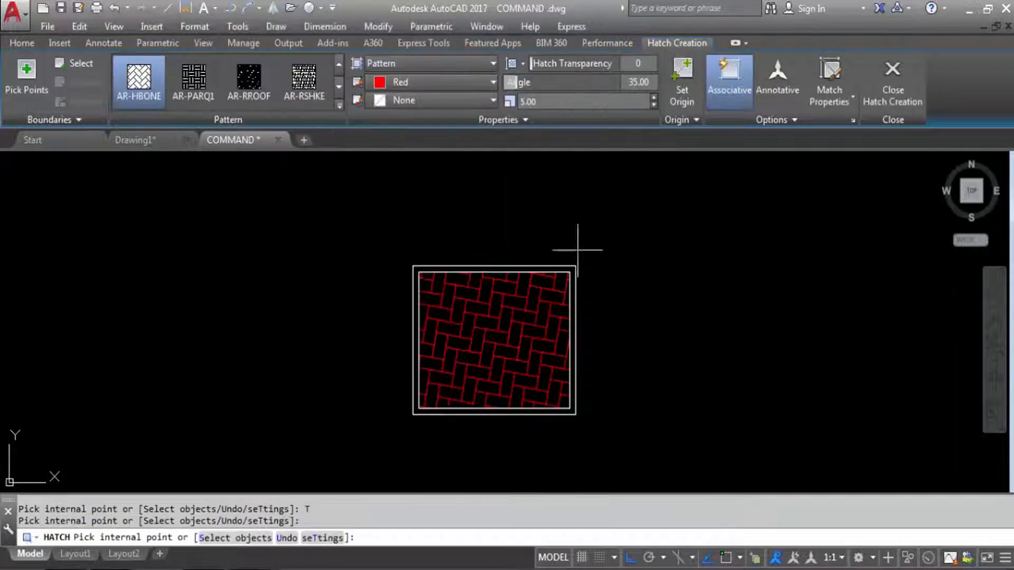
{"action": "scroll", "coordinate": [506, 267], "scroll_direction": "up", "scroll_amount": 5}
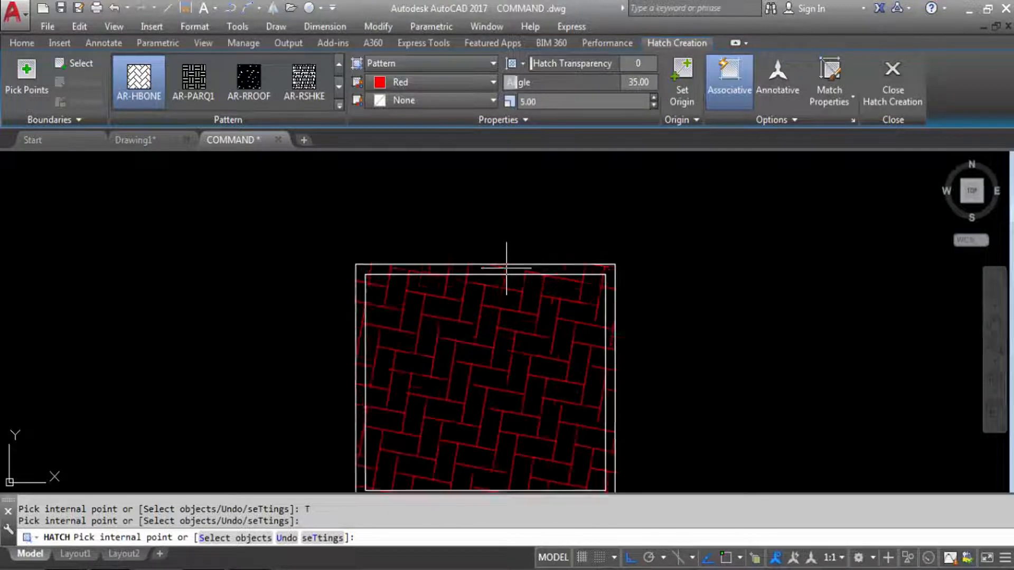
{"action": "left_click", "coordinate": [470, 269]}
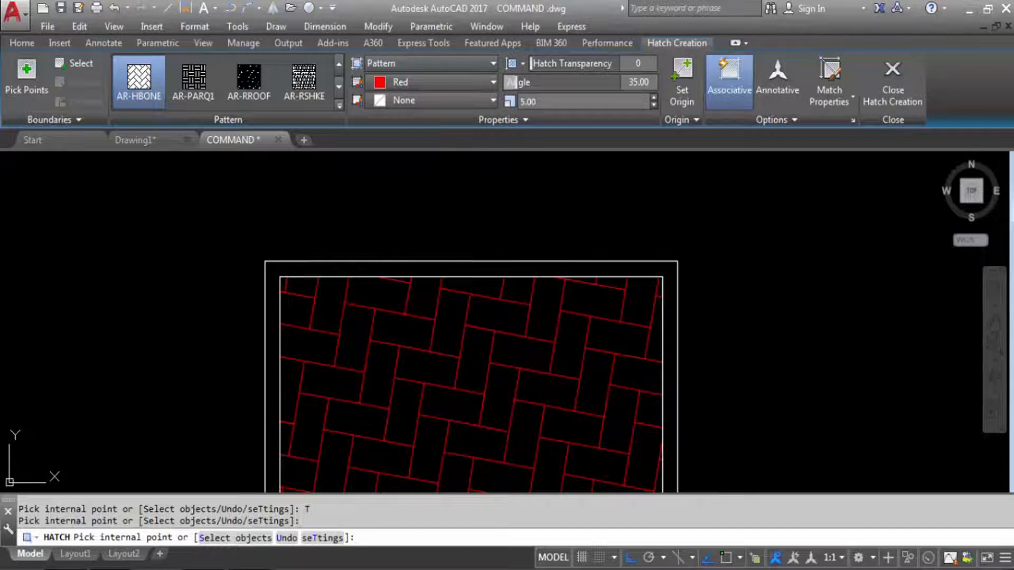
{"action": "left_click", "coordinate": [652, 192]}
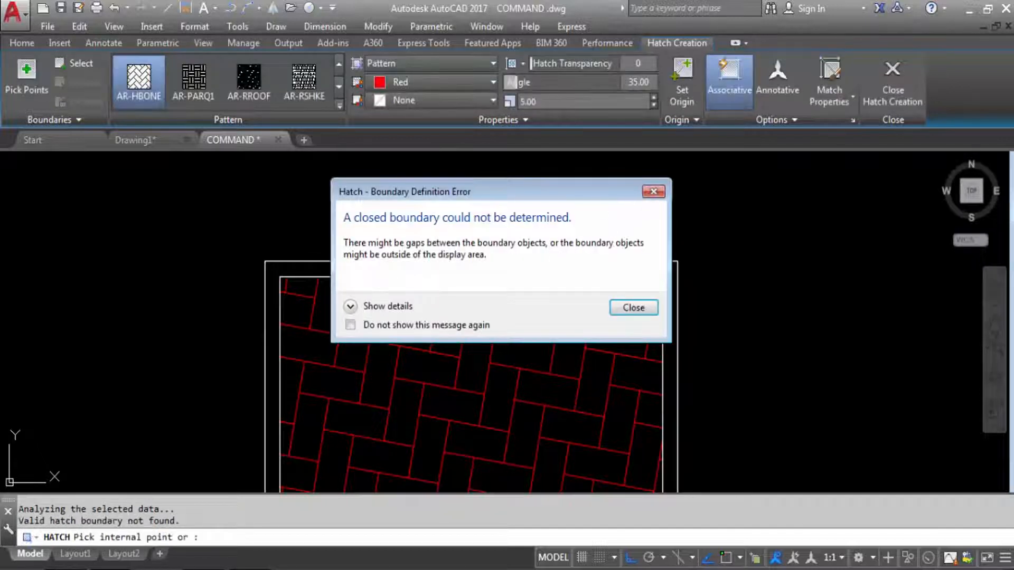
{"action": "scroll", "coordinate": [417, 211], "scroll_direction": "down", "scroll_amount": 2}
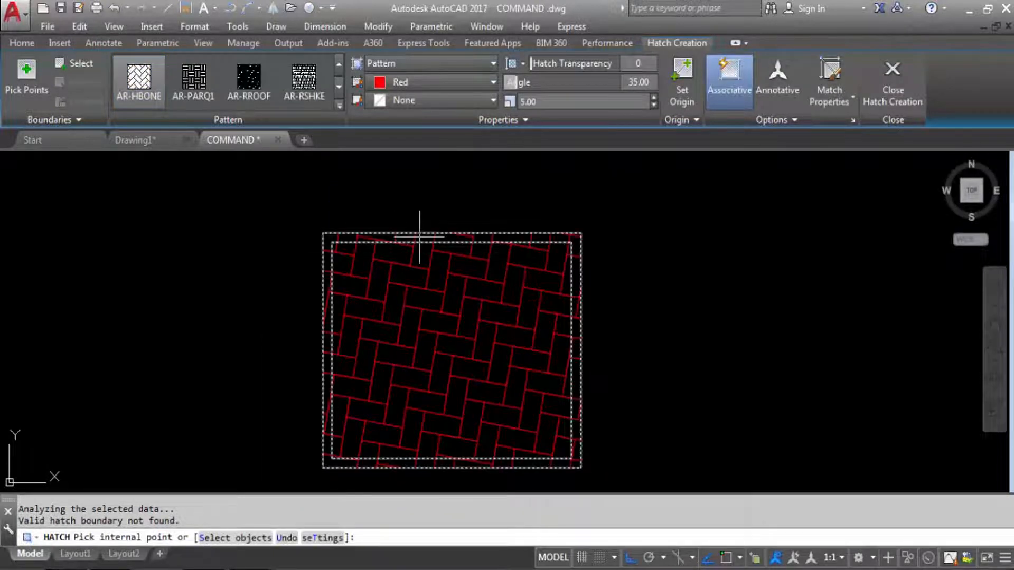
{"action": "left_click", "coordinate": [420, 237]}
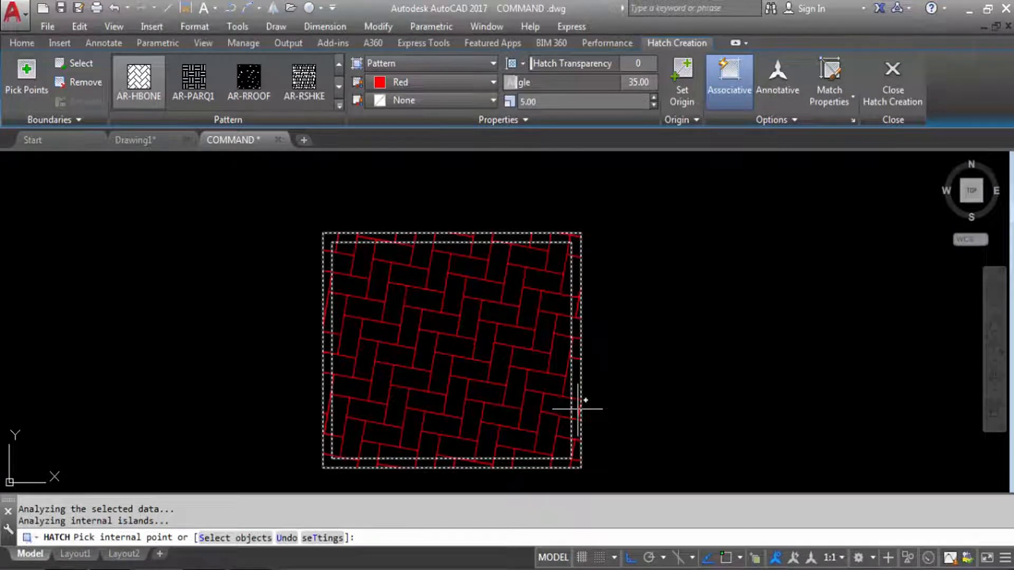
Finish the hatch in the strip between the rectangles, and delete the herringbone hatch inside the inner rectangle.
{"action": "key", "text": "Return"}
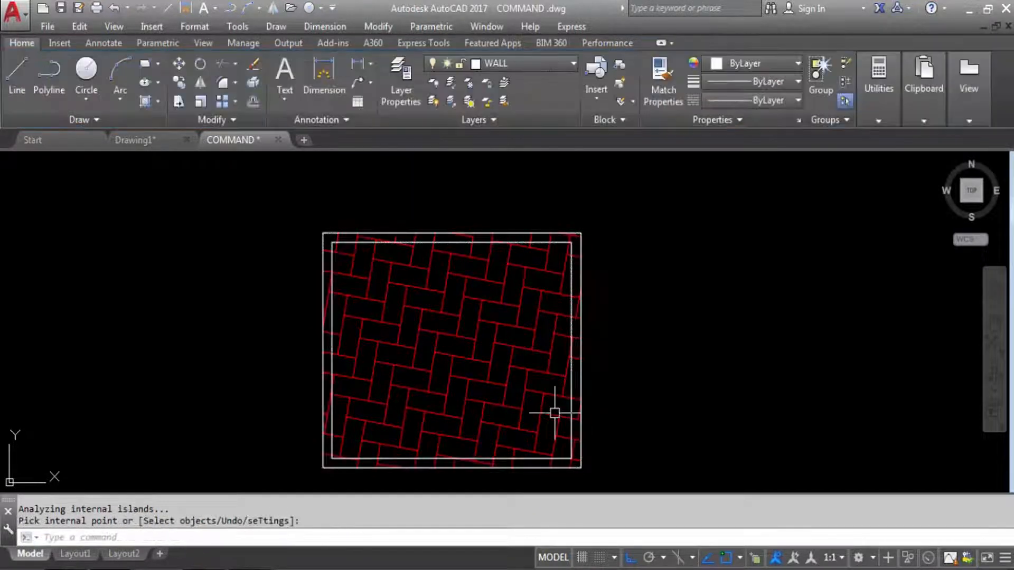
{"action": "left_click", "coordinate": [494, 297]}
{"action": "key", "text": "Delete"}
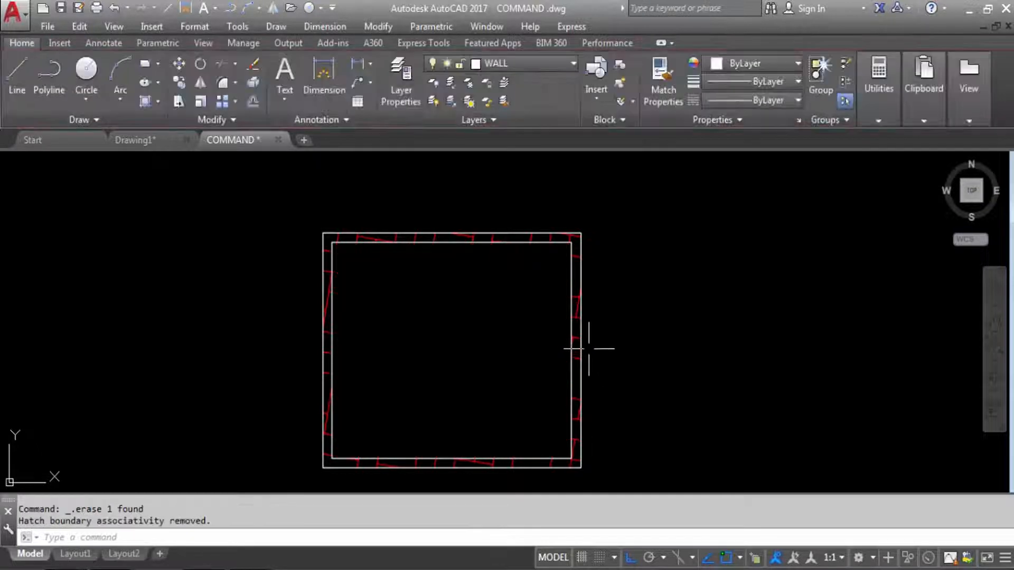
Start a new hatch and choose the predefined pattern ANGLE in the hatch settings.
{"action": "type", "text": "H"}
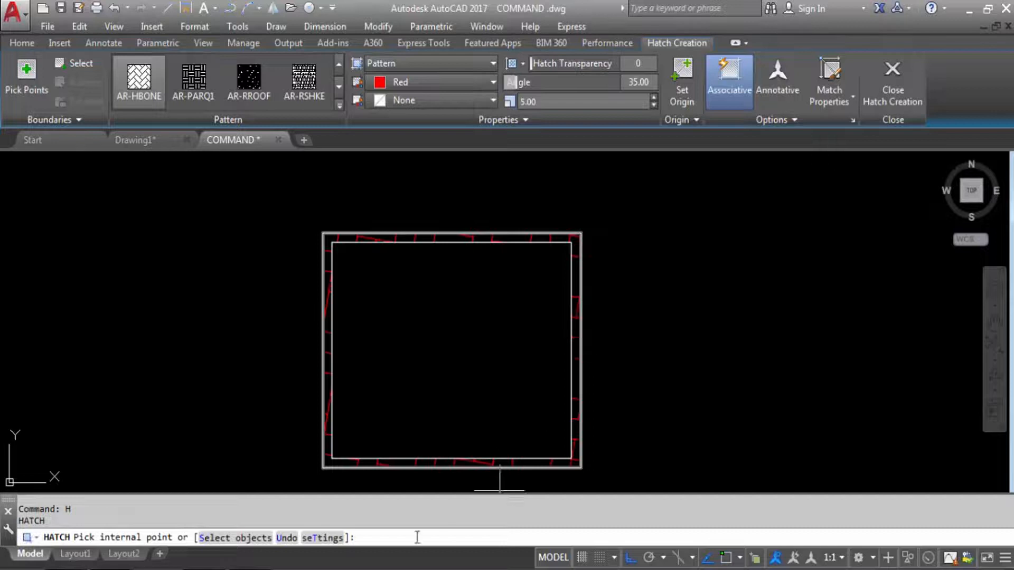
{"action": "type", "text": "t"}
{"action": "key", "text": "Return"}
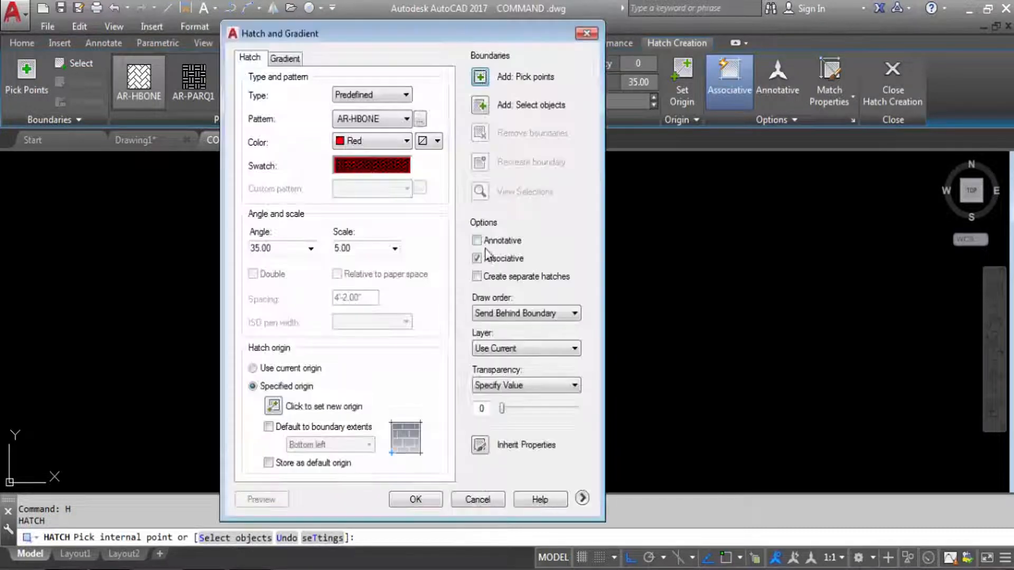
{"action": "left_click", "coordinate": [404, 167]}
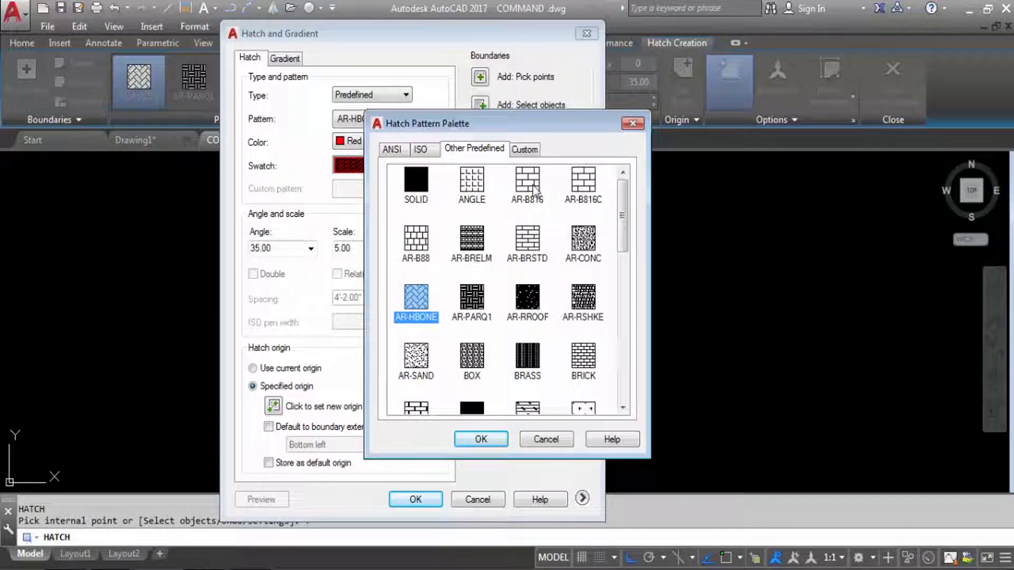
{"action": "left_click", "coordinate": [472, 182]}
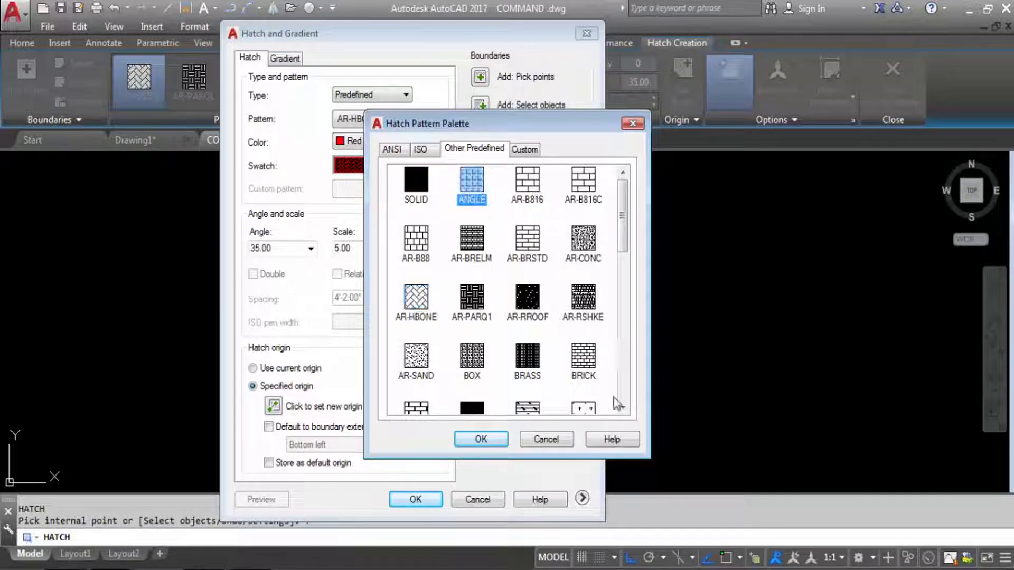
{"action": "left_click", "coordinate": [480, 439]}
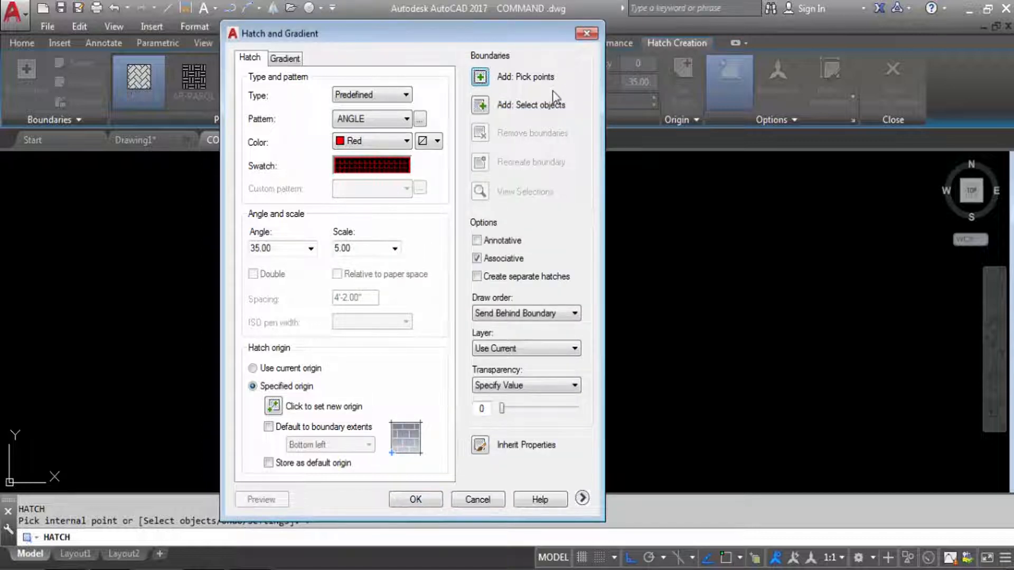
Hatch the inner rectangle by picking an internal point, with the pattern scale set to 30.
{"action": "left_click", "coordinate": [480, 78]}
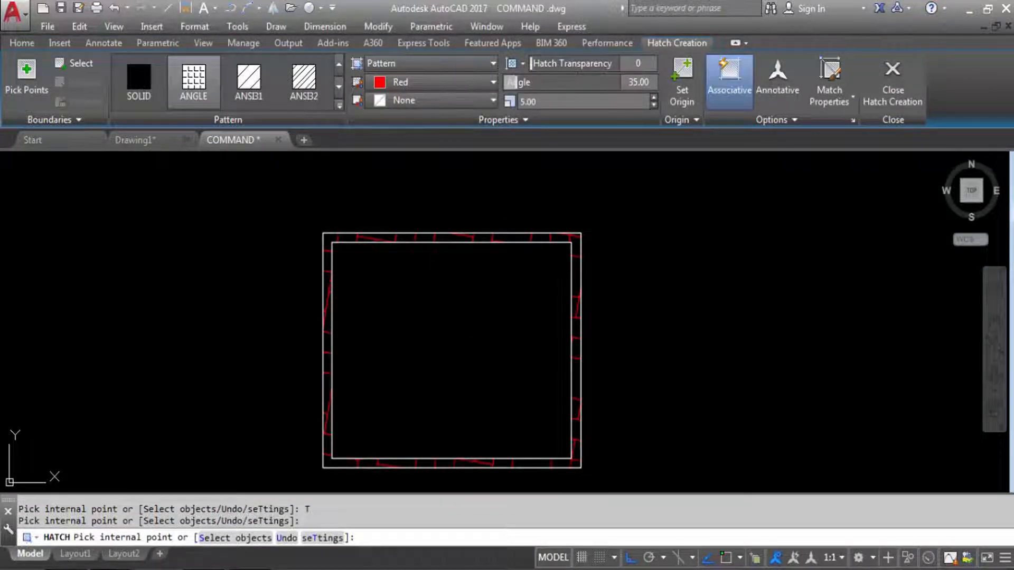
{"action": "left_click", "coordinate": [460, 344]}
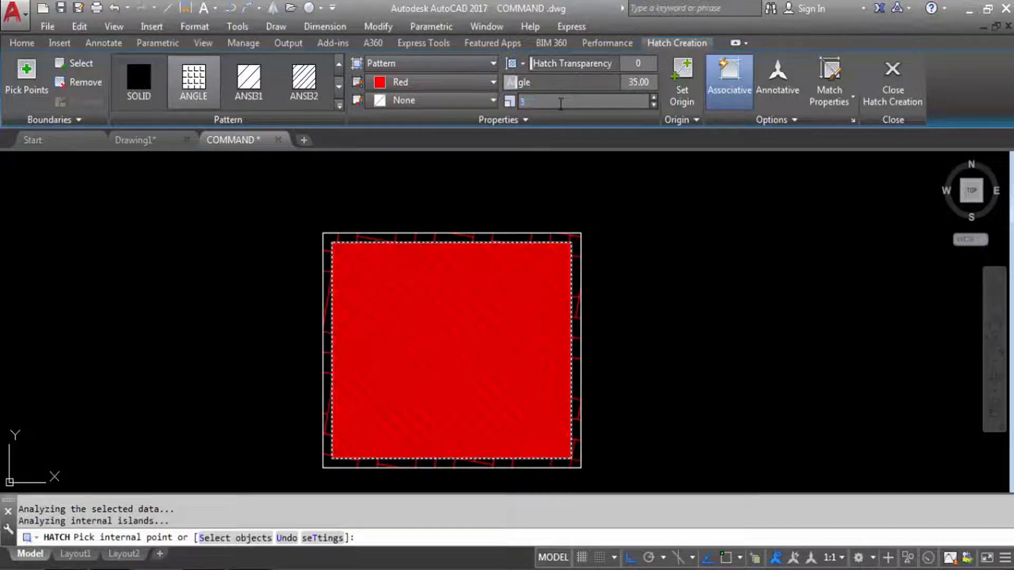
{"action": "key", "text": "Return"}
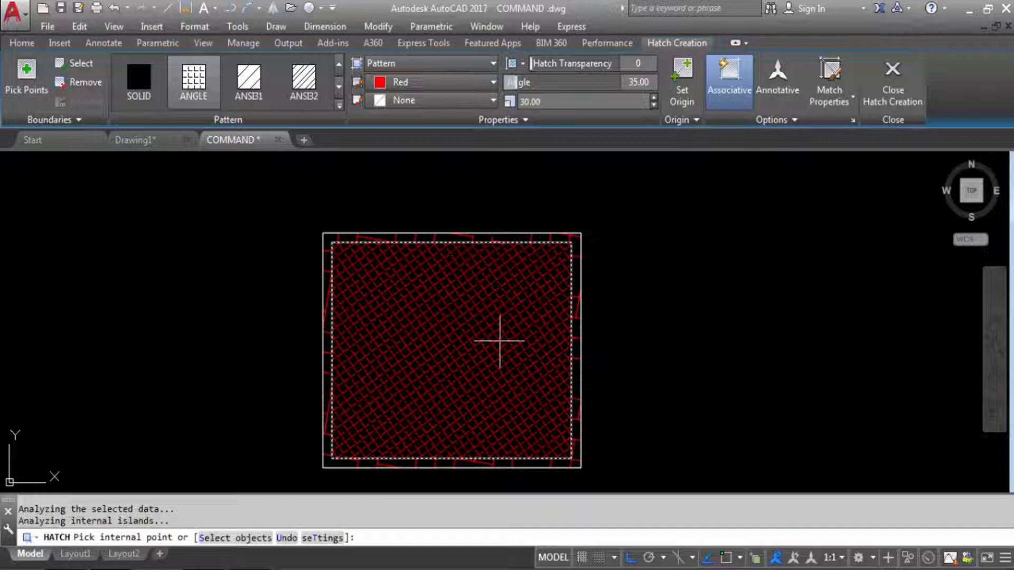
{"action": "key", "text": "Return"}
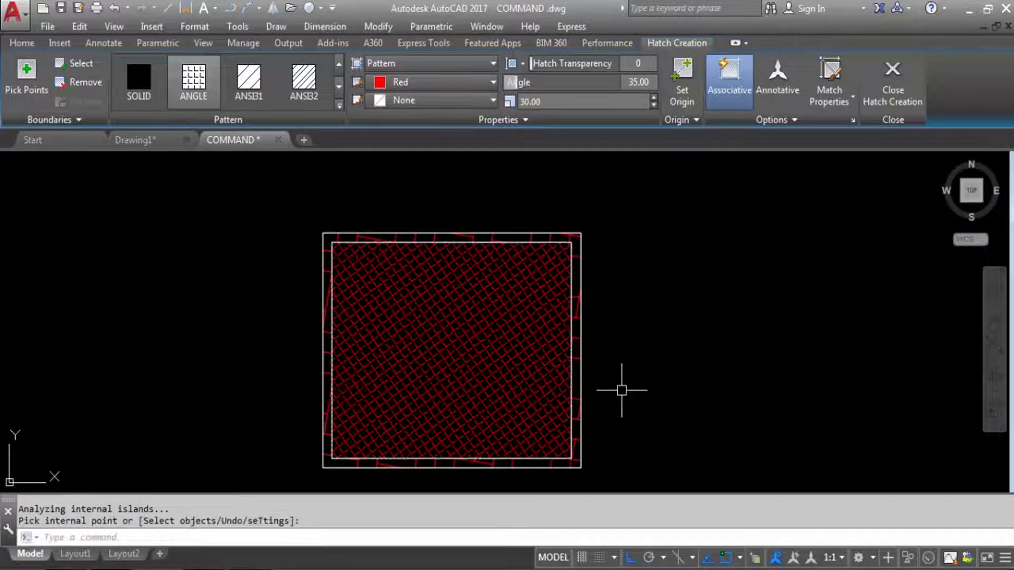
Set the inner rectangle's hatch to an angle of 45 and a scale of 50.
{"action": "left_click", "coordinate": [544, 380]}
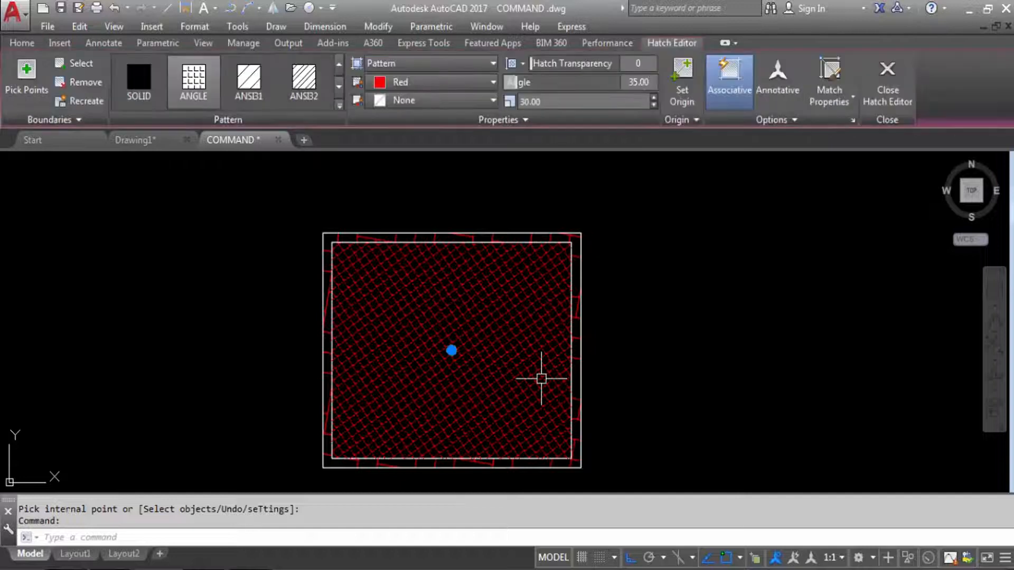
{"action": "left_click", "coordinate": [638, 82]}
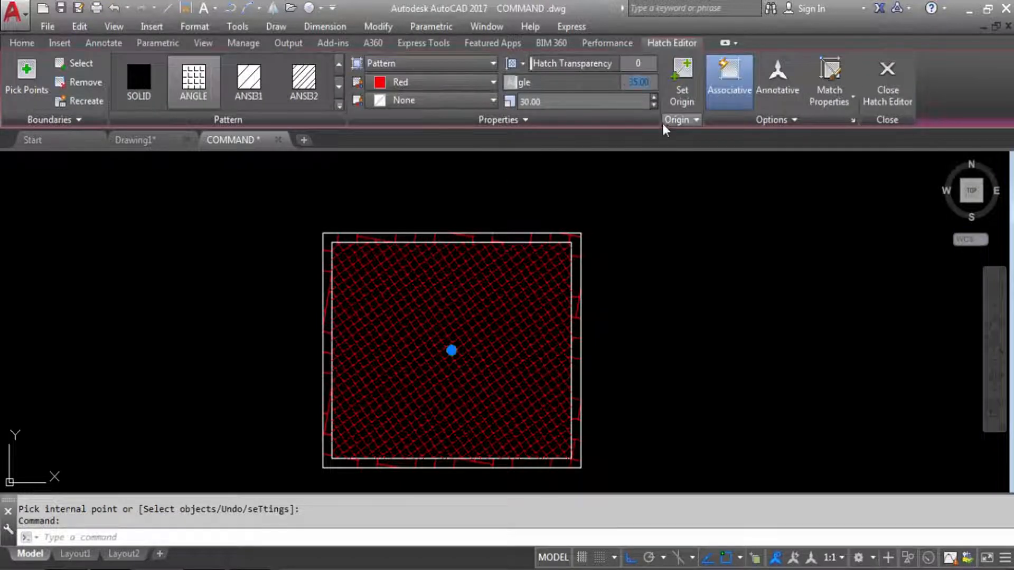
{"action": "key", "text": "Return"}
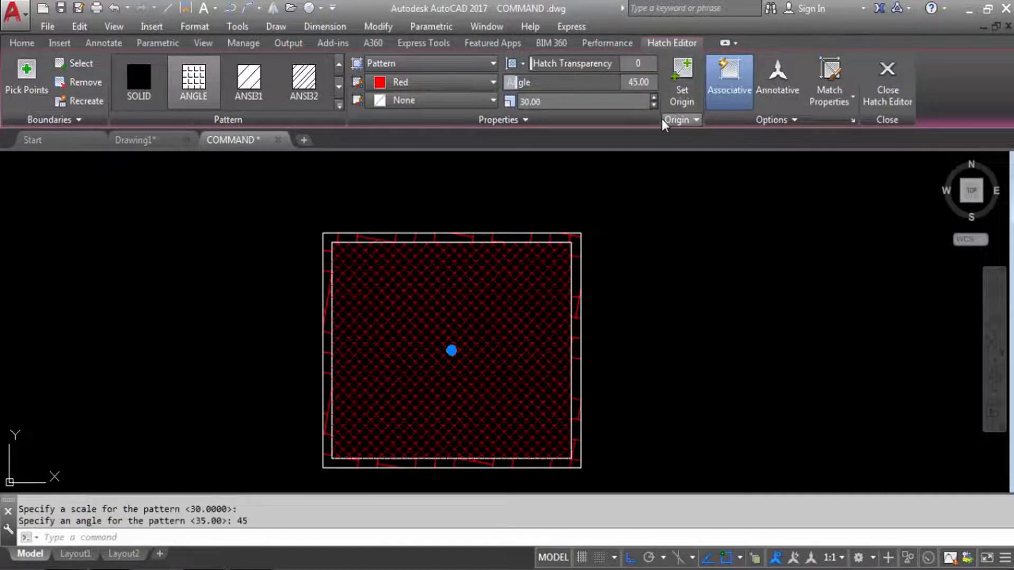
{"action": "left_click", "coordinate": [538, 101]}
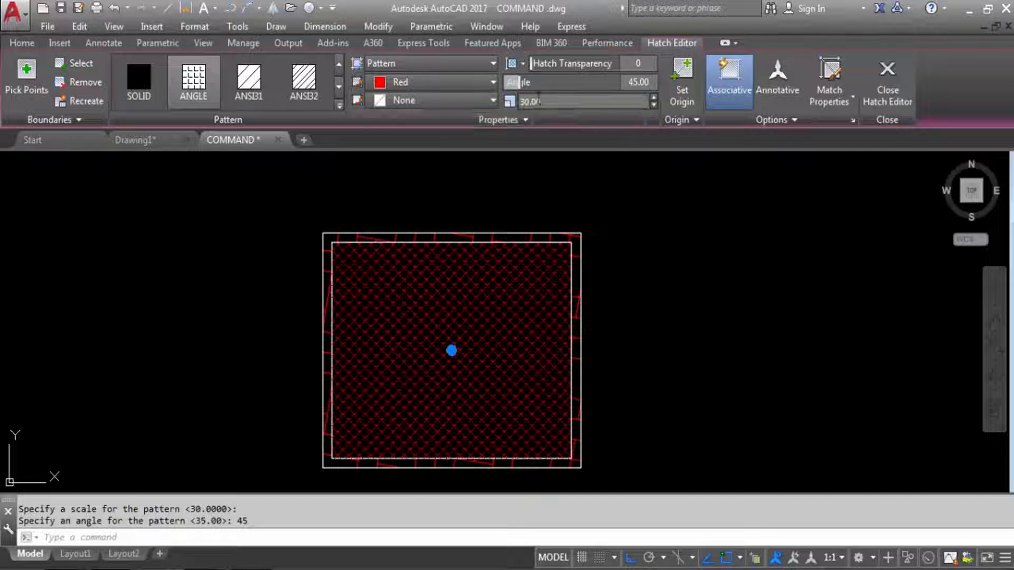
{"action": "type", "text": "50"}
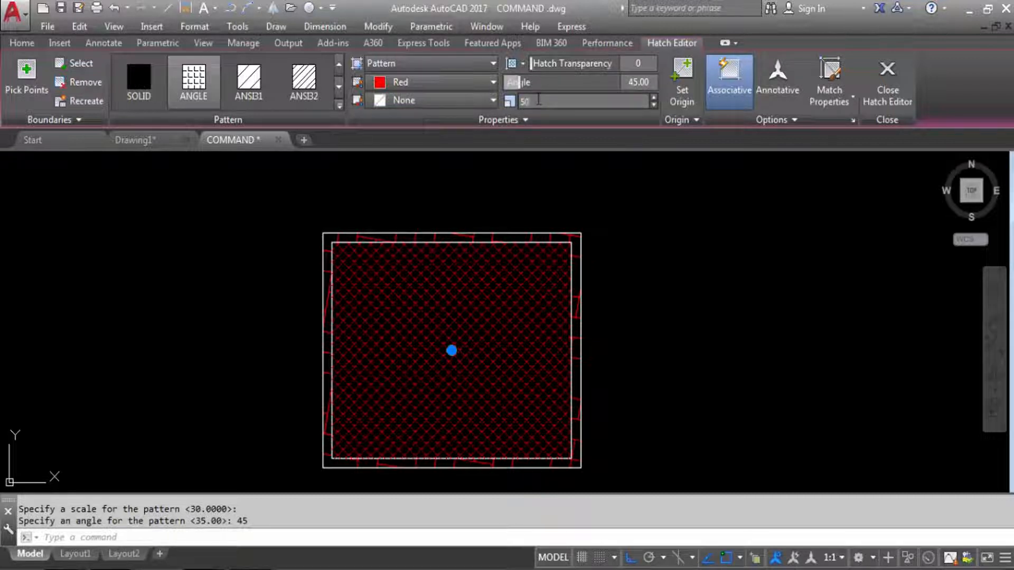
{"action": "key", "text": "Return"}
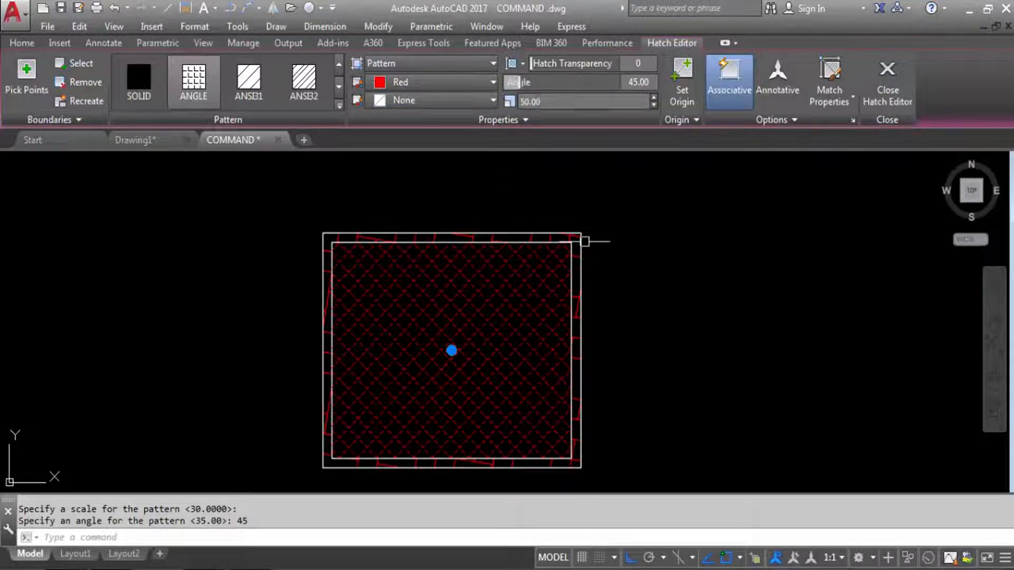
Try angles of 30 and 10 on the inner rectangle's hatch, and delete the hatch.
{"action": "left_click", "coordinate": [645, 85]}
{"action": "type", "text": "30"}
{"action": "key", "text": "Return"}
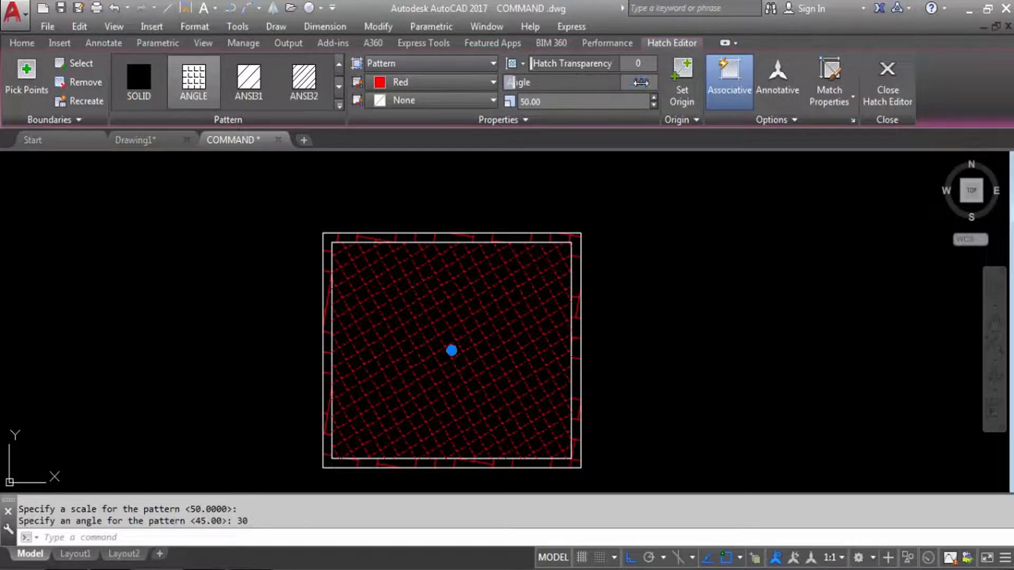
{"action": "type", "text": "10"}
{"action": "key", "text": "Return"}
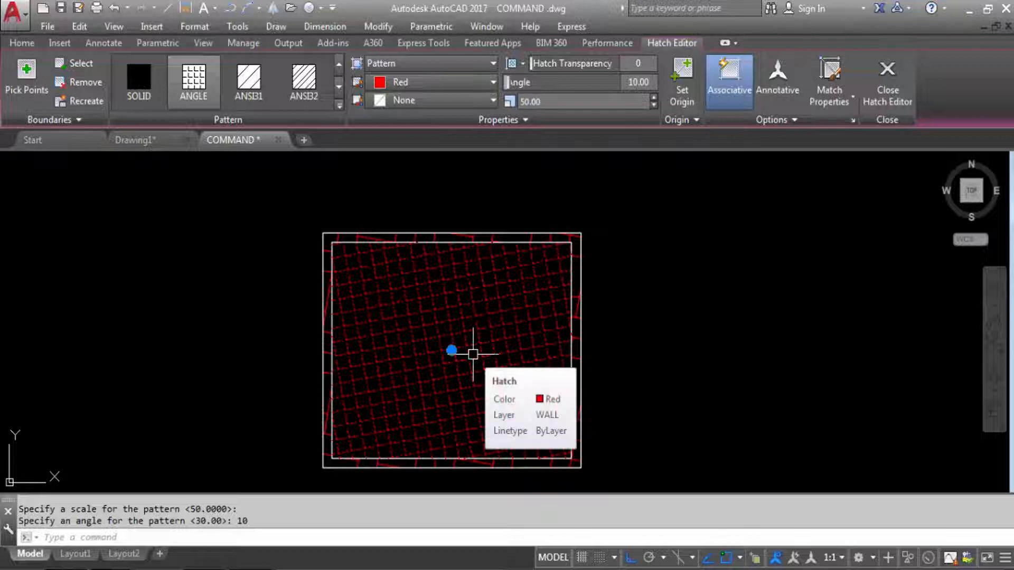
{"action": "key", "text": "Delete"}
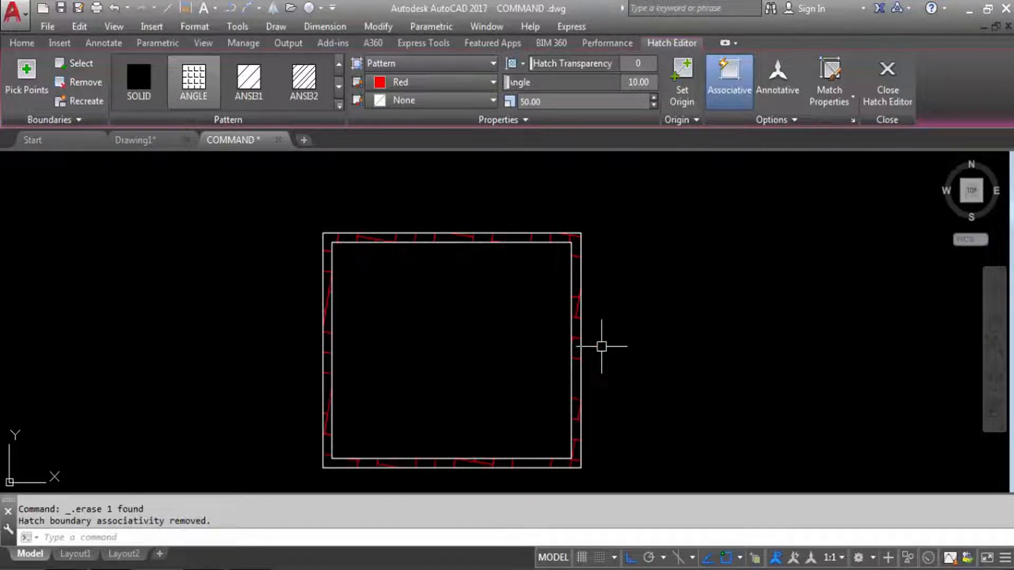
Start another hatch and switch its boundary definition to selecting objects through the hatch settings.
{"action": "type", "text": "h"}
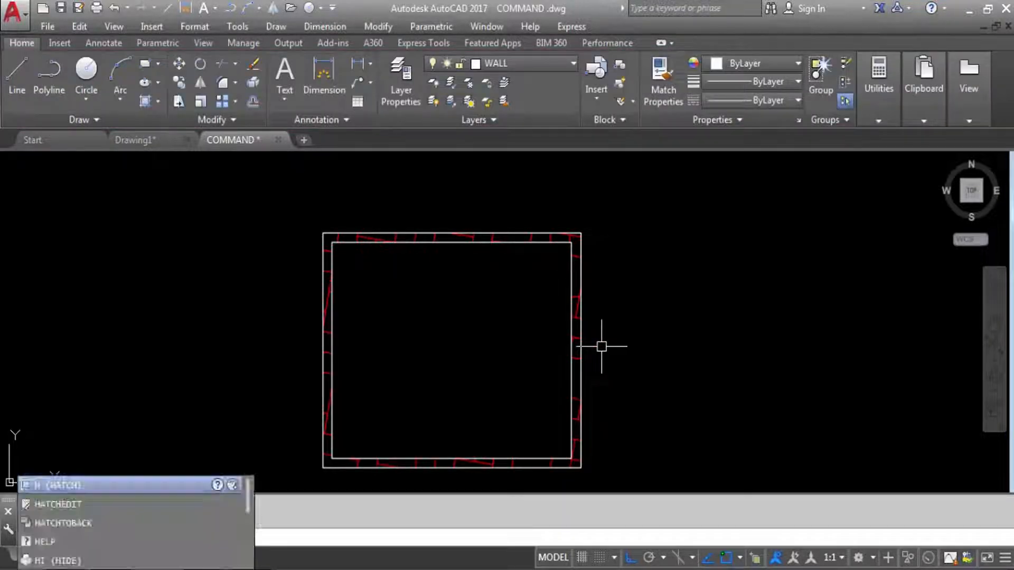
{"action": "key", "text": "Return"}
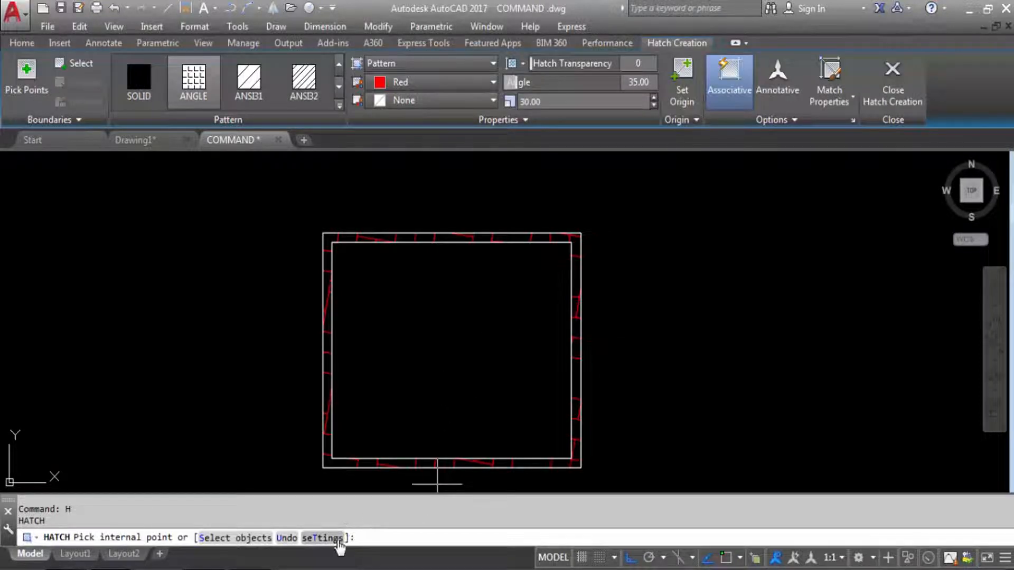
{"action": "left_click", "coordinate": [337, 539]}
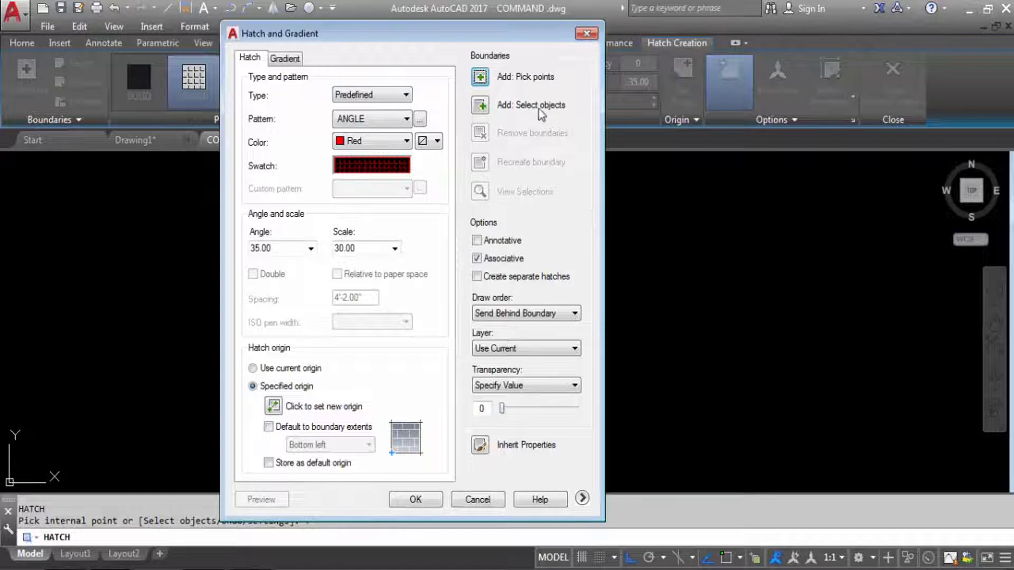
{"action": "left_click", "coordinate": [480, 104]}
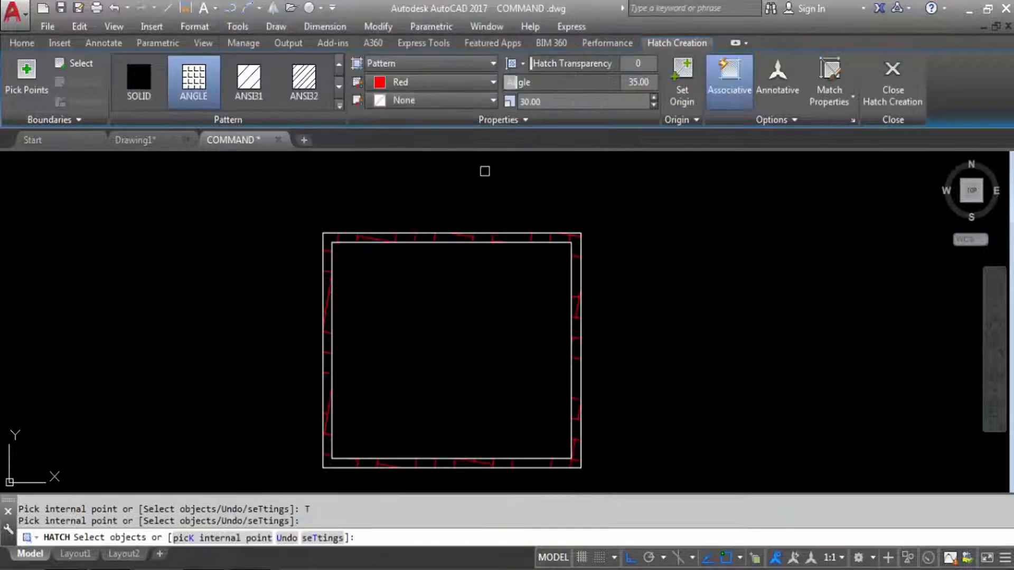
{"action": "left_click", "coordinate": [454, 317]}
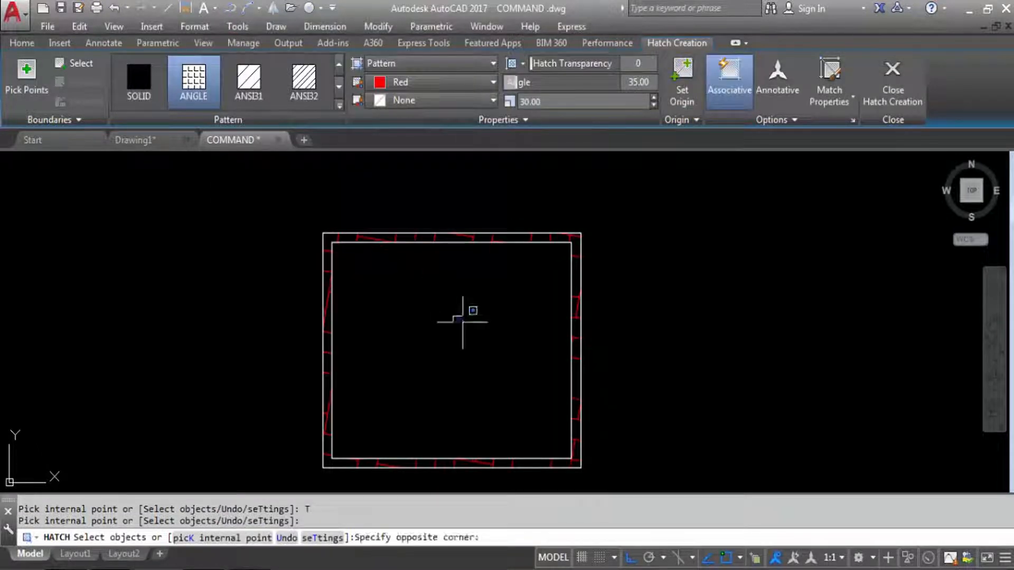
{"action": "left_click", "coordinate": [466, 324]}
{"action": "left_click", "coordinate": [470, 330]}
{"action": "left_click", "coordinate": [495, 370]}
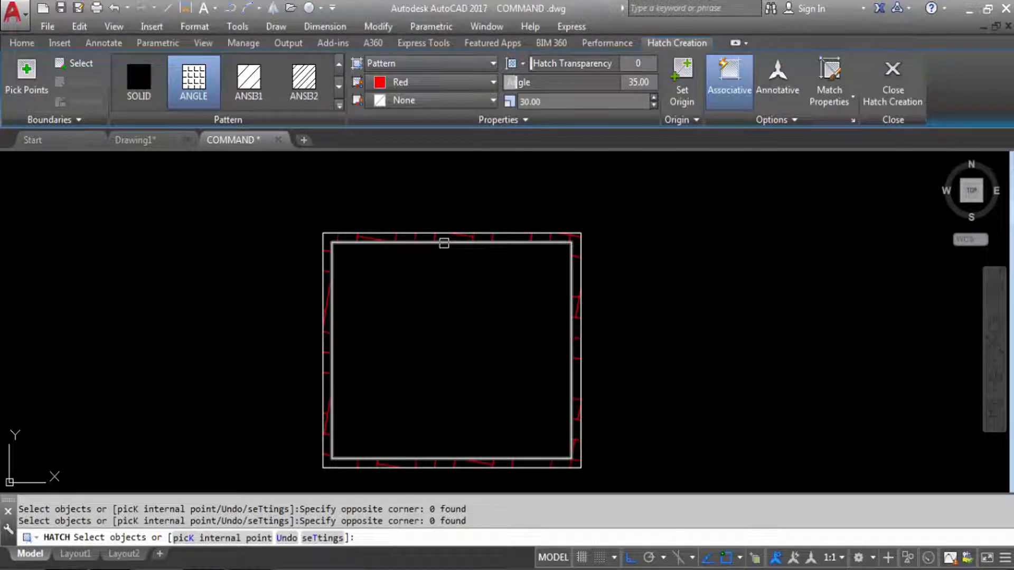
Set the hatch color to Cyan and select the inner rectangle as the boundary object.
{"action": "left_click", "coordinate": [437, 82]}
{"action": "left_click", "coordinate": [420, 255]}
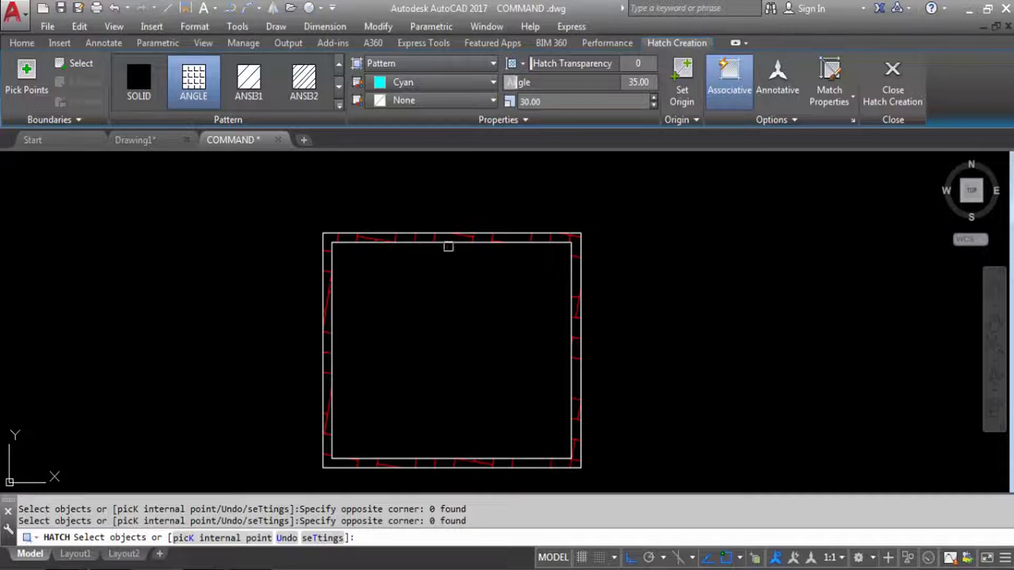
{"action": "left_click", "coordinate": [449, 246]}
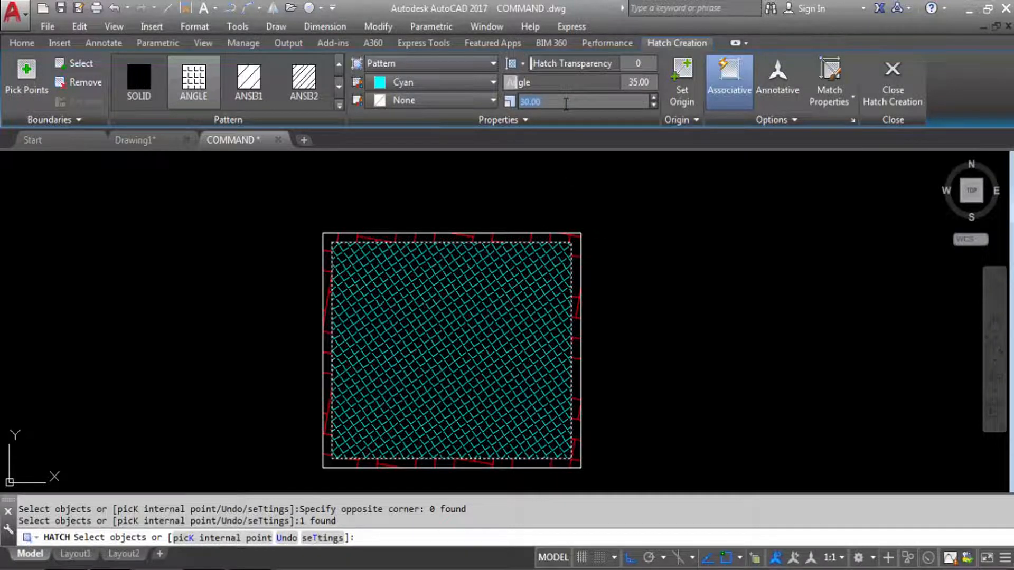
Set the cyan hatch's scale to 60, try an angle of 60, settle on 45 and end the hatch.
{"action": "key", "text": "Return"}
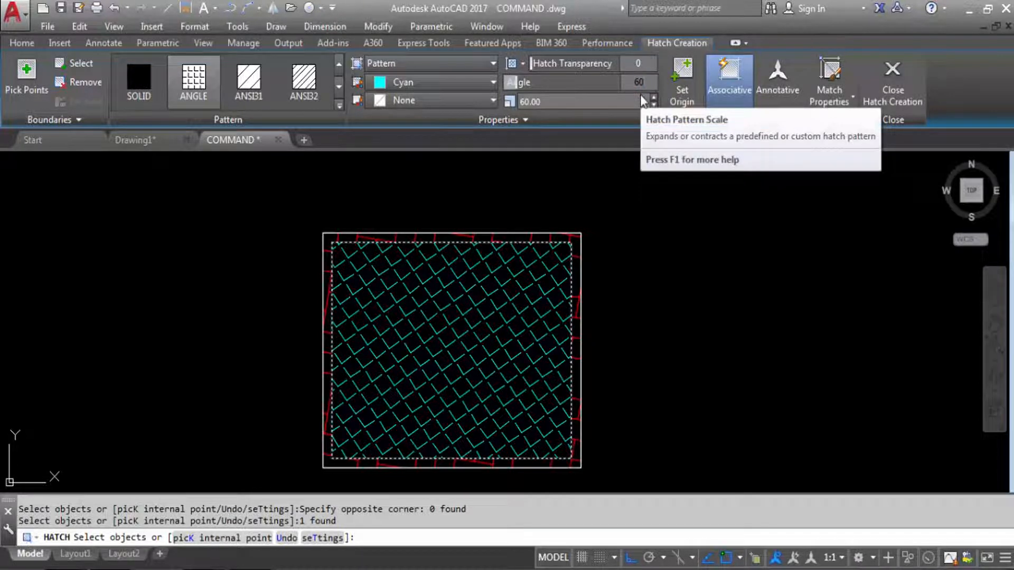
{"action": "left_click", "coordinate": [668, 262]}
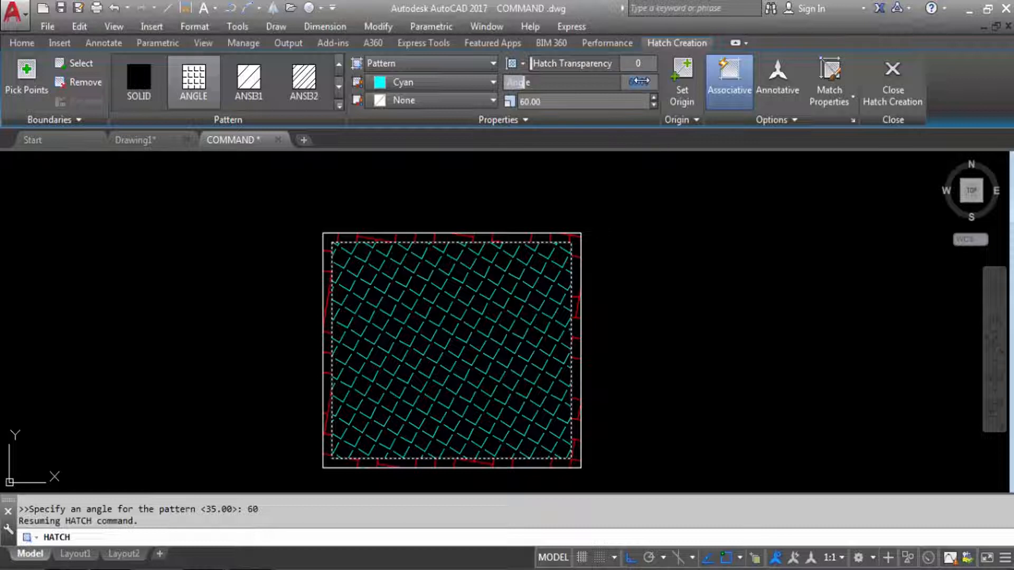
{"action": "left_click", "coordinate": [655, 297]}
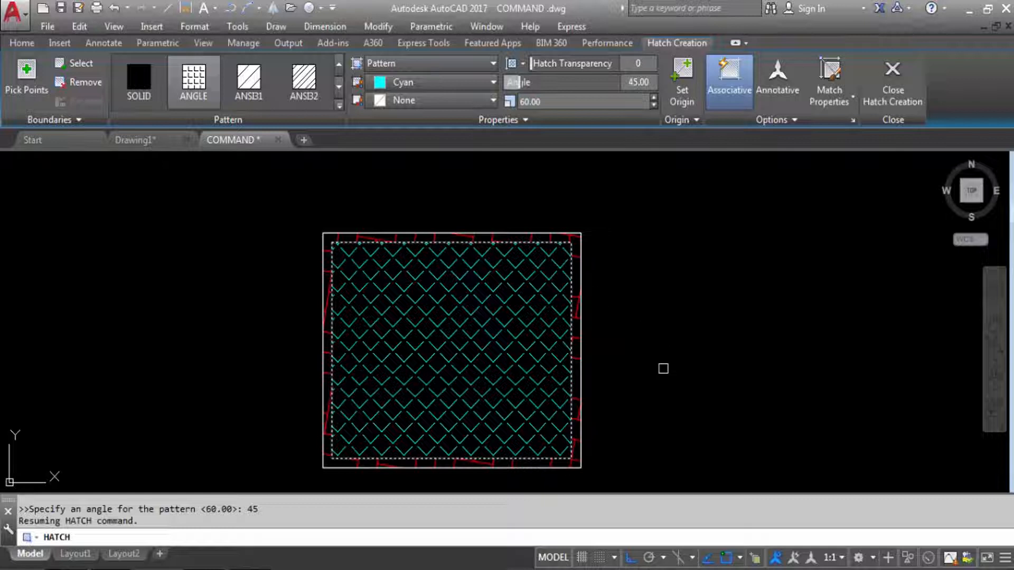
{"action": "key", "text": "Escape"}
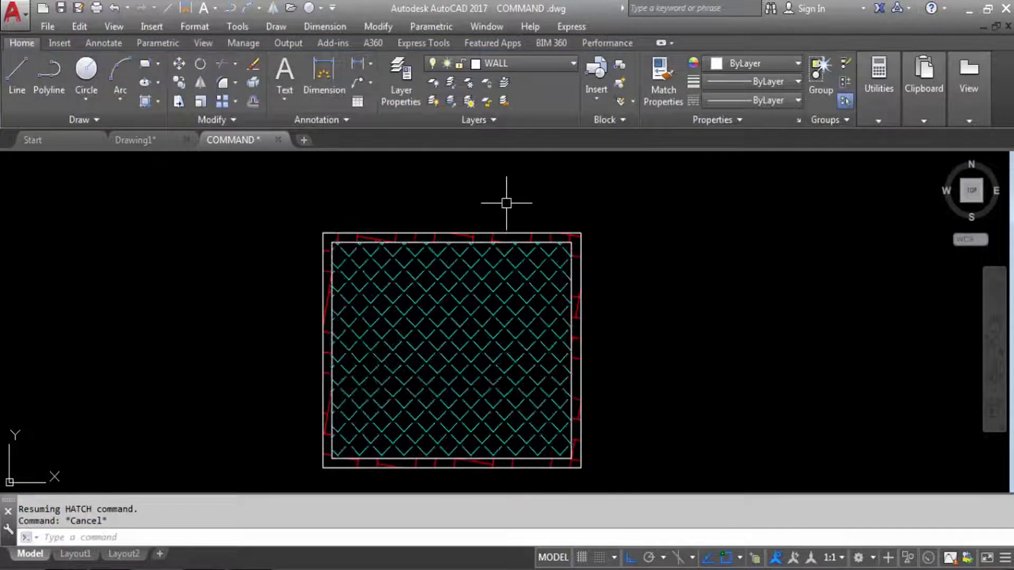
Draw a vertical construction line through the hatched rectangles, right of their center.
{"action": "scroll", "coordinate": [506, 203], "scroll_direction": "down", "scroll_amount": 2}
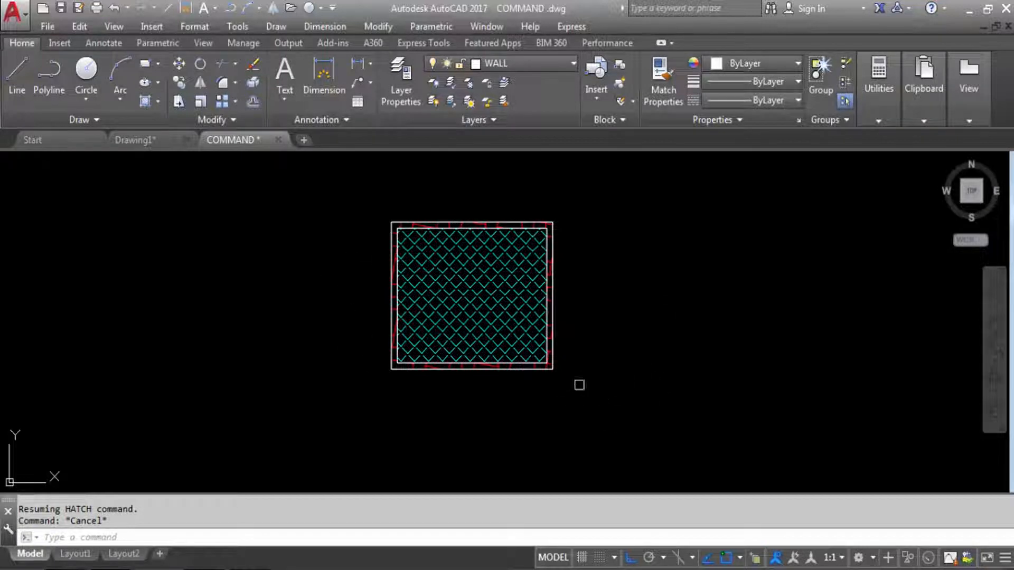
{"action": "type", "text": "XL"}
{"action": "key", "text": "Return"}
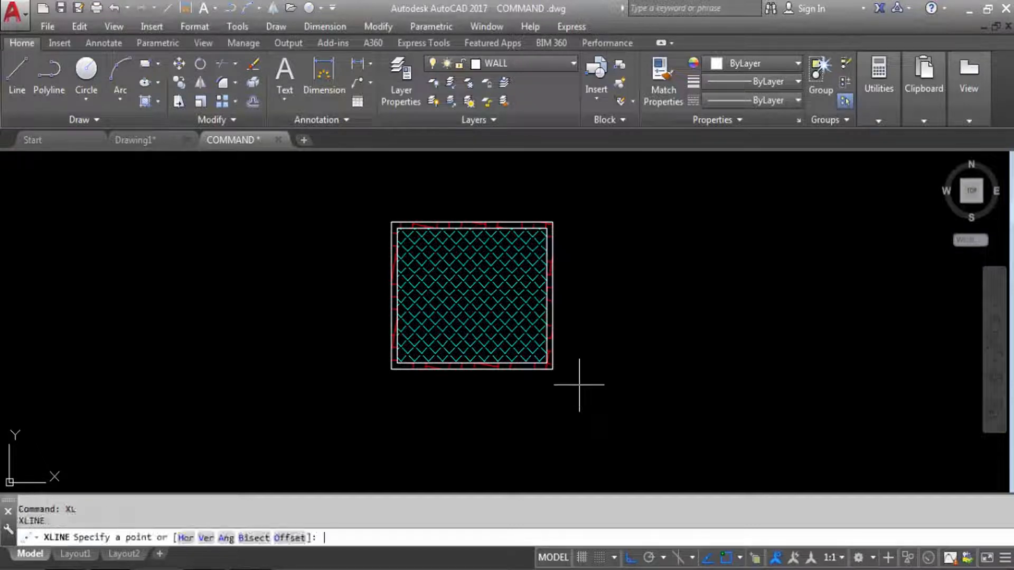
{"action": "type", "text": "v"}
{"action": "key", "text": "Return"}
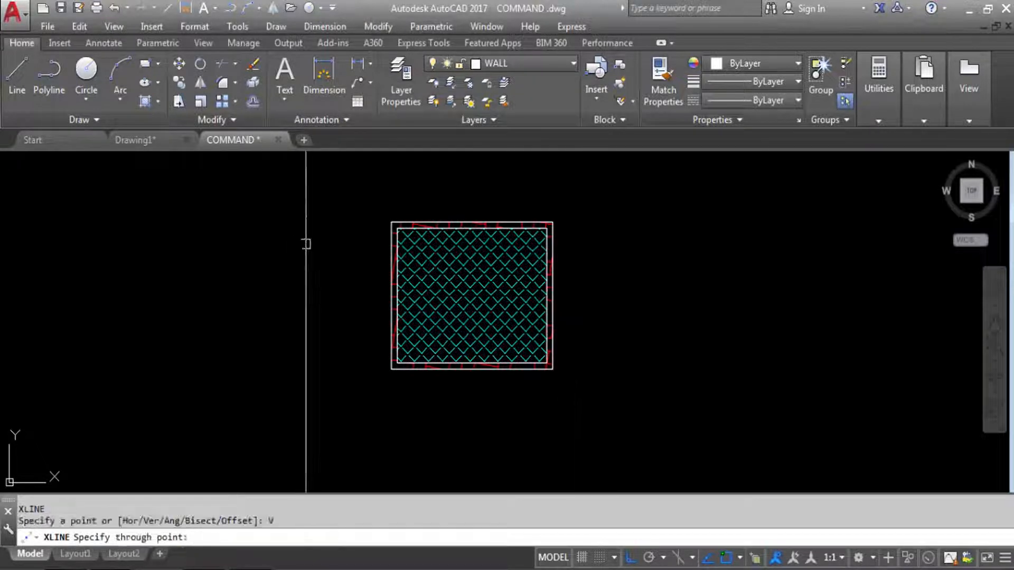
{"action": "left_click", "coordinate": [499, 353]}
{"action": "key", "text": "Escape"}
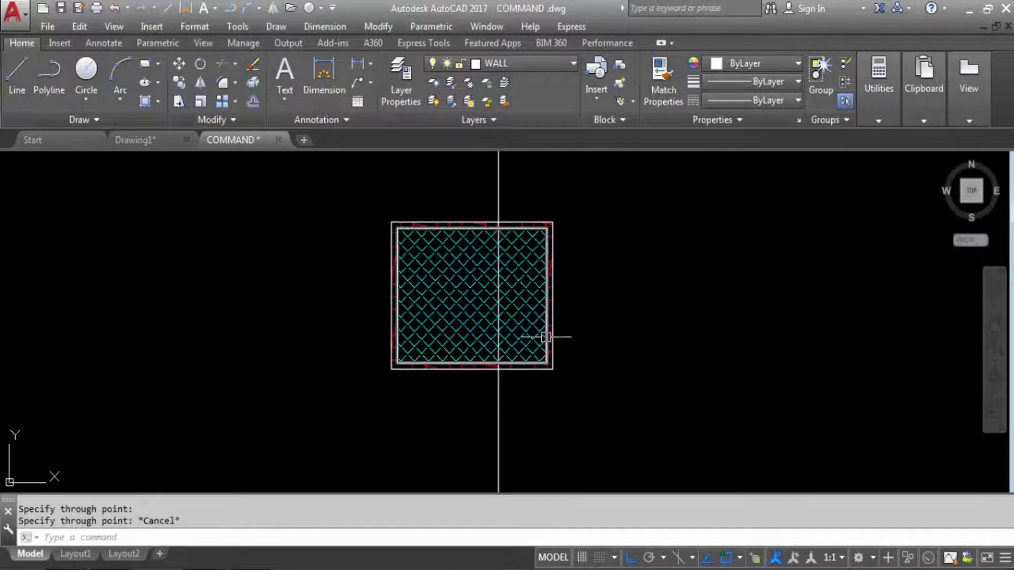
Trim away the cyan inner hatch and the red border hatch on the right side of the construction line, using all objects as cutting edges.
{"action": "type", "text": "T"}
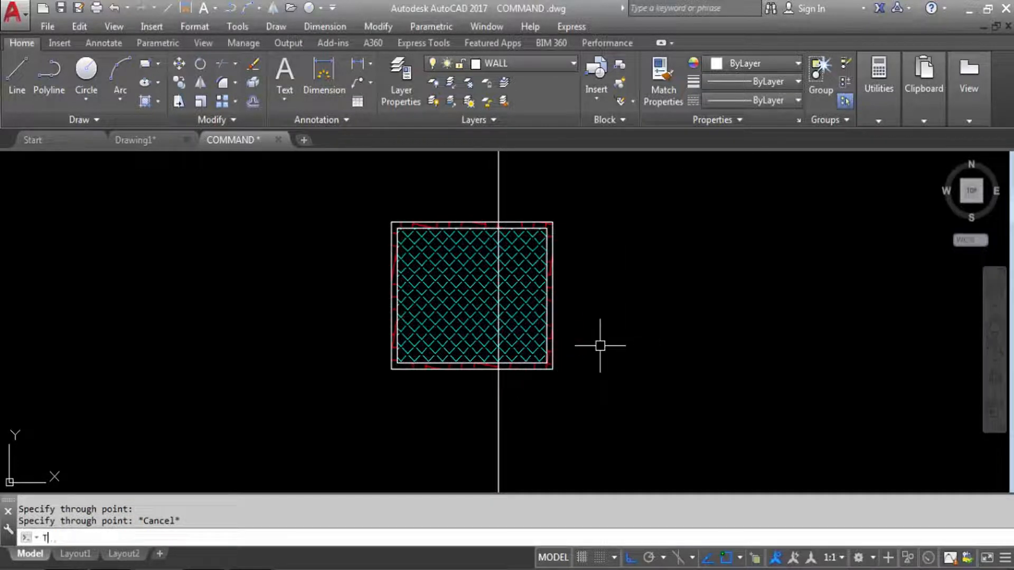
{"action": "type", "text": "R"}
{"action": "key", "text": "Return"}
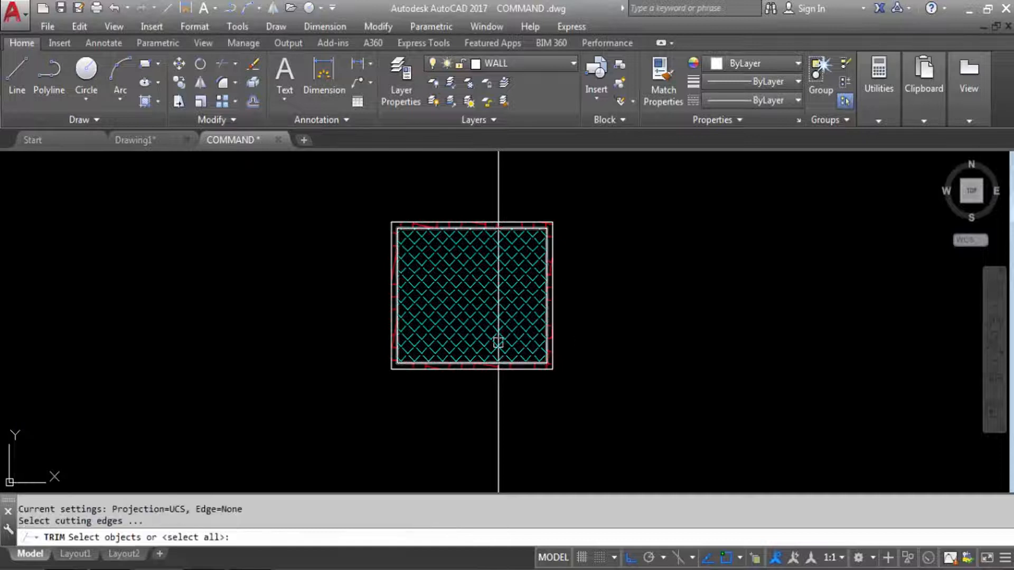
{"action": "key", "text": "Return"}
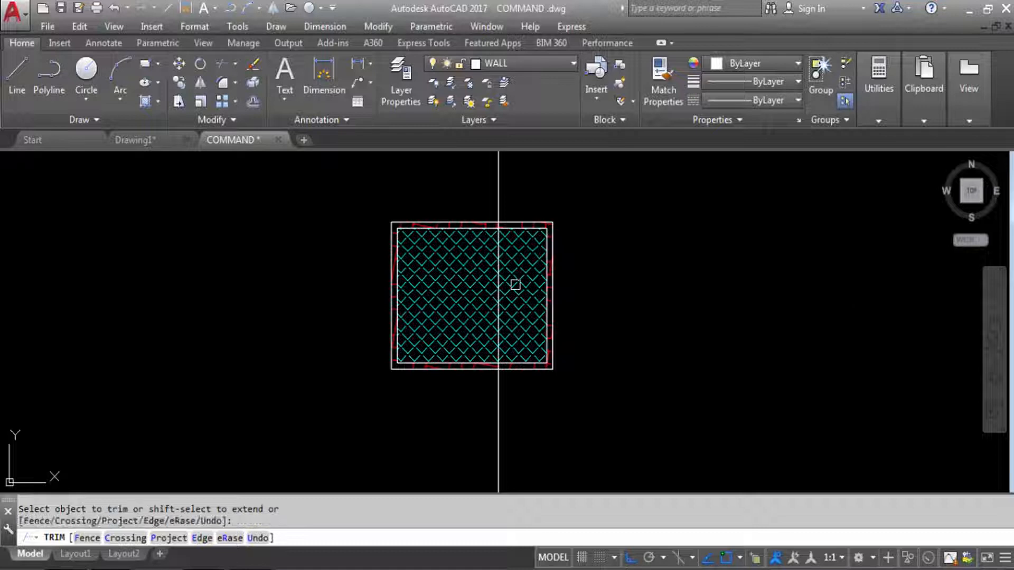
{"action": "left_click", "coordinate": [514, 285]}
{"action": "left_click", "coordinate": [533, 310]}
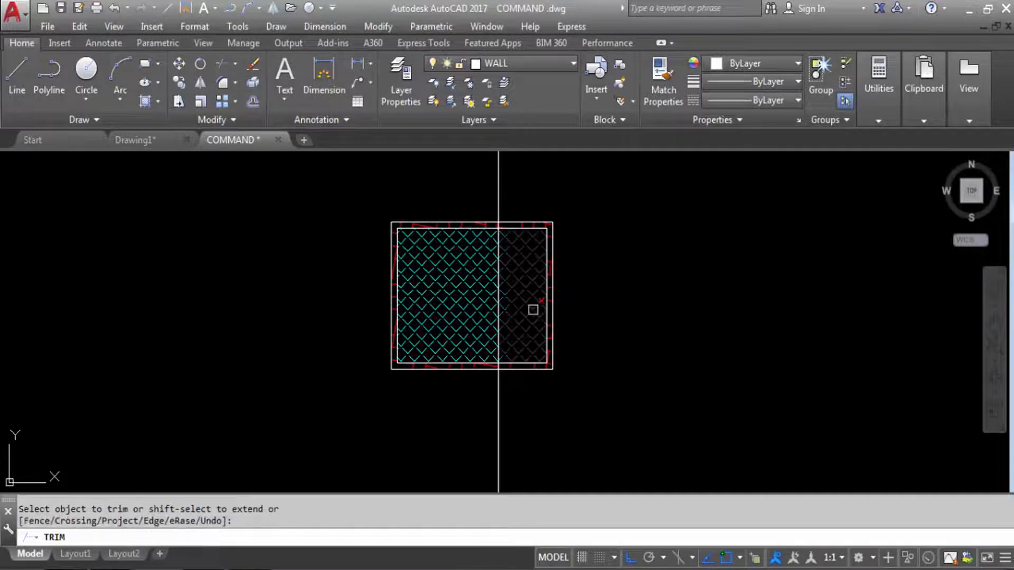
{"action": "scroll", "coordinate": [513, 228], "scroll_direction": "up", "scroll_amount": 6}
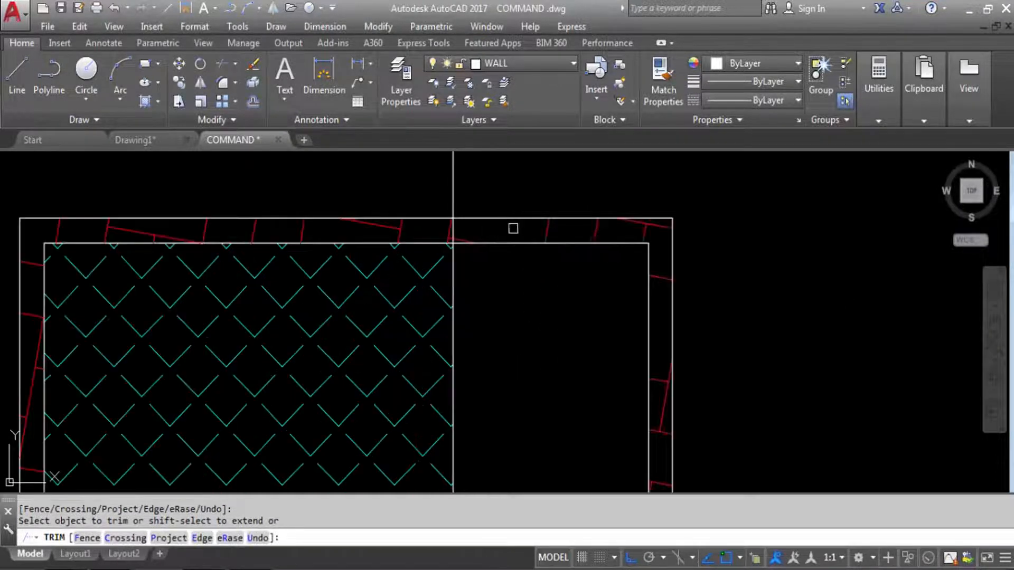
{"action": "scroll", "coordinate": [550, 229], "scroll_direction": "down", "scroll_amount": 6}
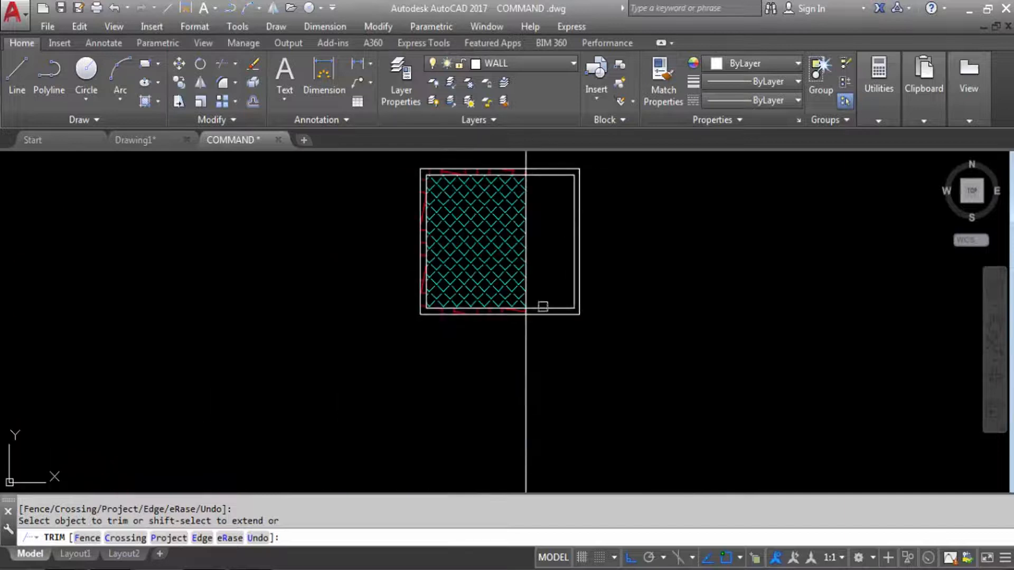
{"action": "left_click", "coordinate": [512, 253]}
{"action": "scroll", "coordinate": [529, 310], "scroll_direction": "down", "scroll_amount": 3}
{"action": "scroll", "coordinate": [531, 255], "scroll_direction": "up", "scroll_amount": 5}
{"action": "key", "text": "Escape"}
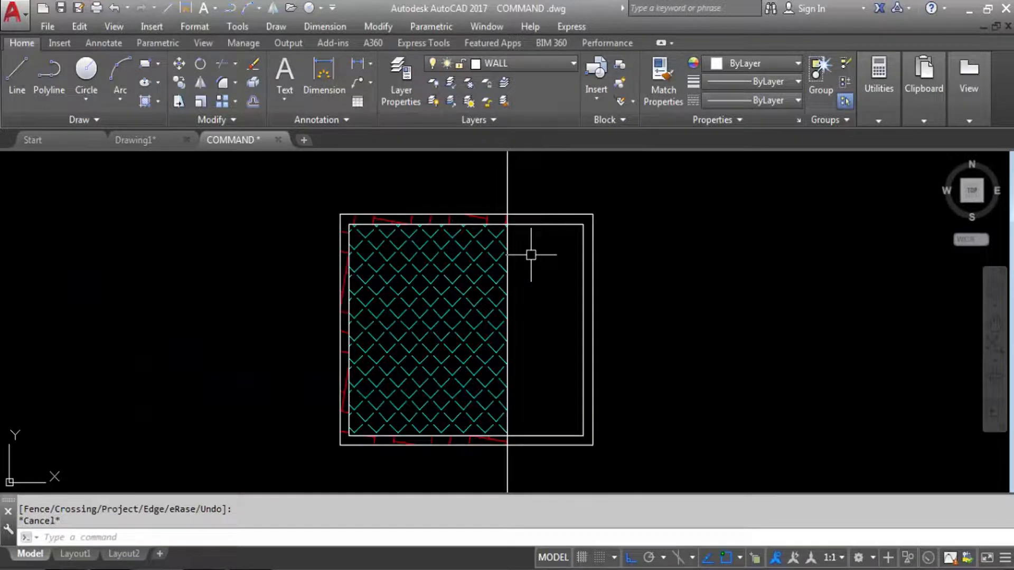
Delete the remaining cyan hatch from the inner rectangle.
{"action": "scroll", "coordinate": [563, 267], "scroll_direction": "down", "scroll_amount": 4}
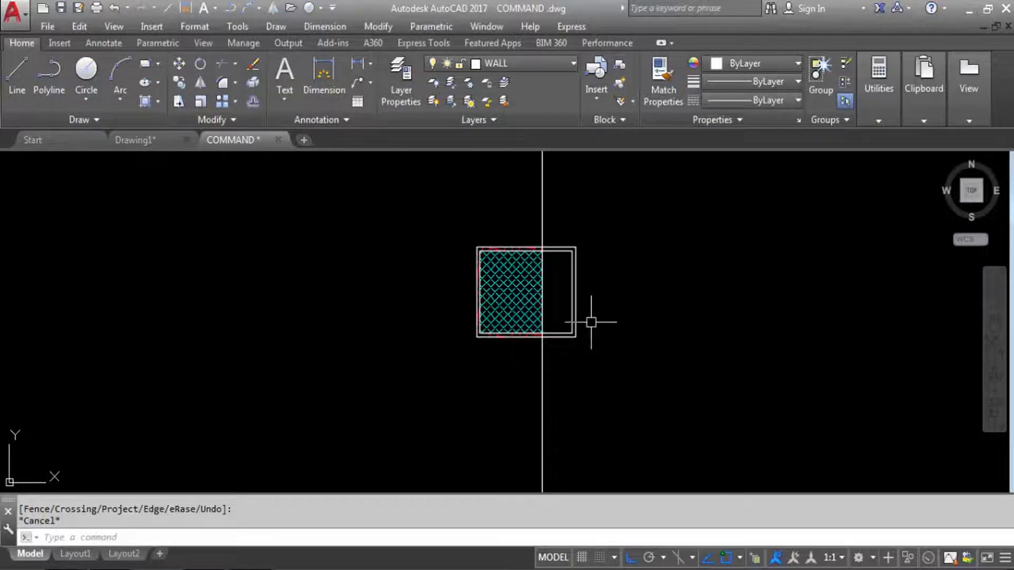
{"action": "scroll", "coordinate": [589, 321], "scroll_direction": "up", "scroll_amount": 2}
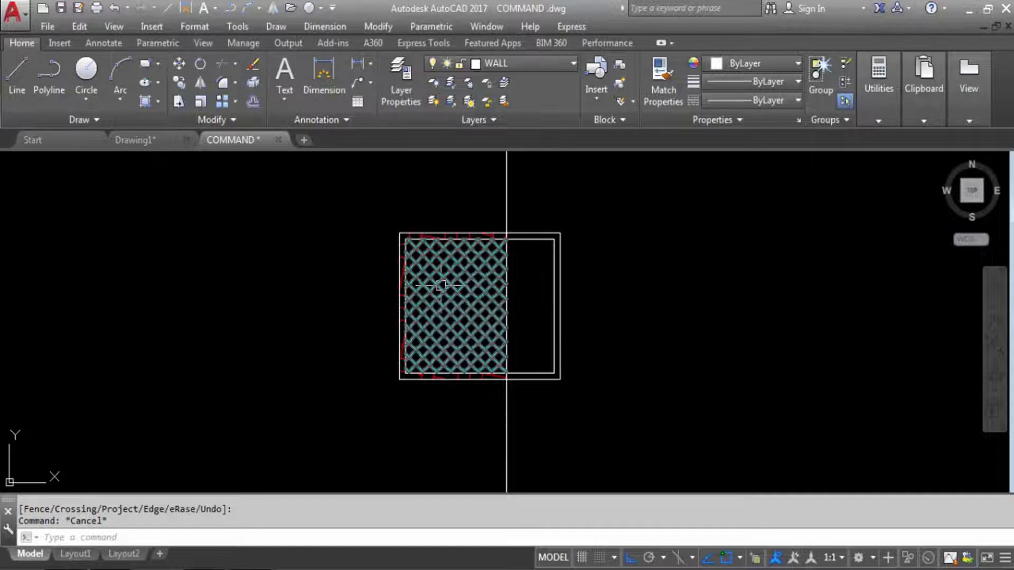
{"action": "scroll", "coordinate": [506, 296], "scroll_direction": "down", "scroll_amount": 2}
{"action": "scroll", "coordinate": [478, 317], "scroll_direction": "up", "scroll_amount": 1}
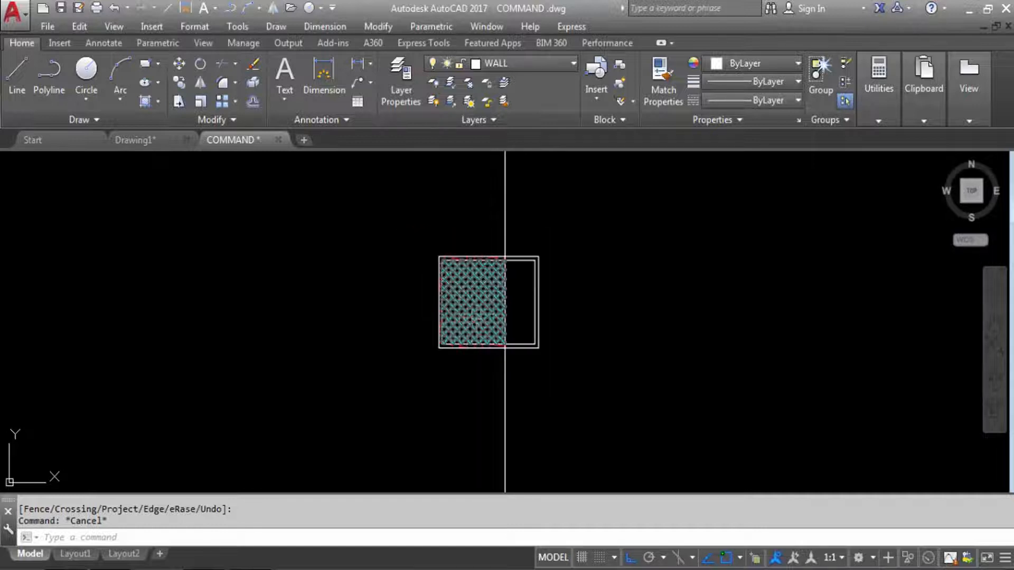
{"action": "key", "text": "Escape"}
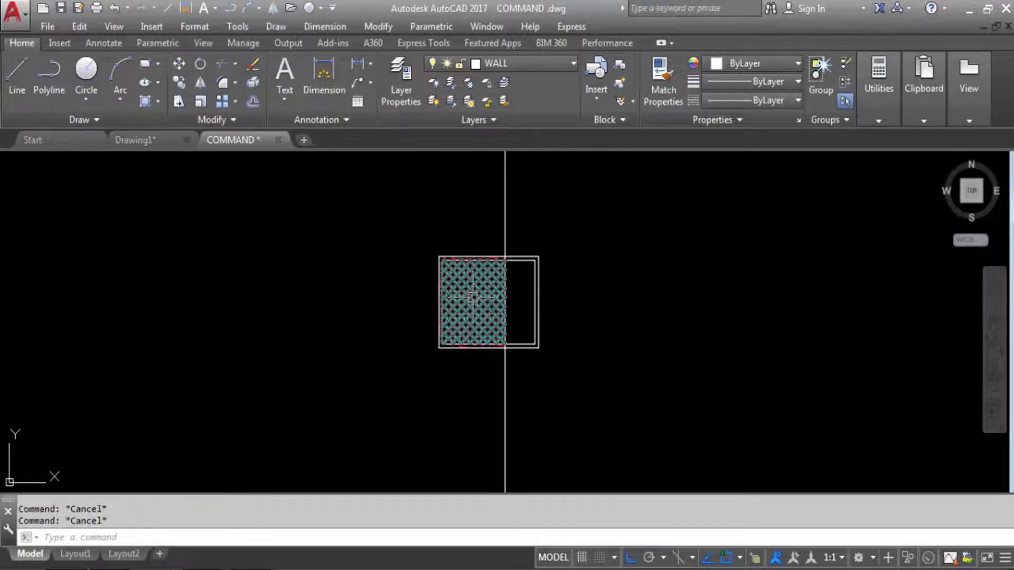
{"action": "left_click", "coordinate": [476, 297]}
{"action": "key", "text": "Delete"}
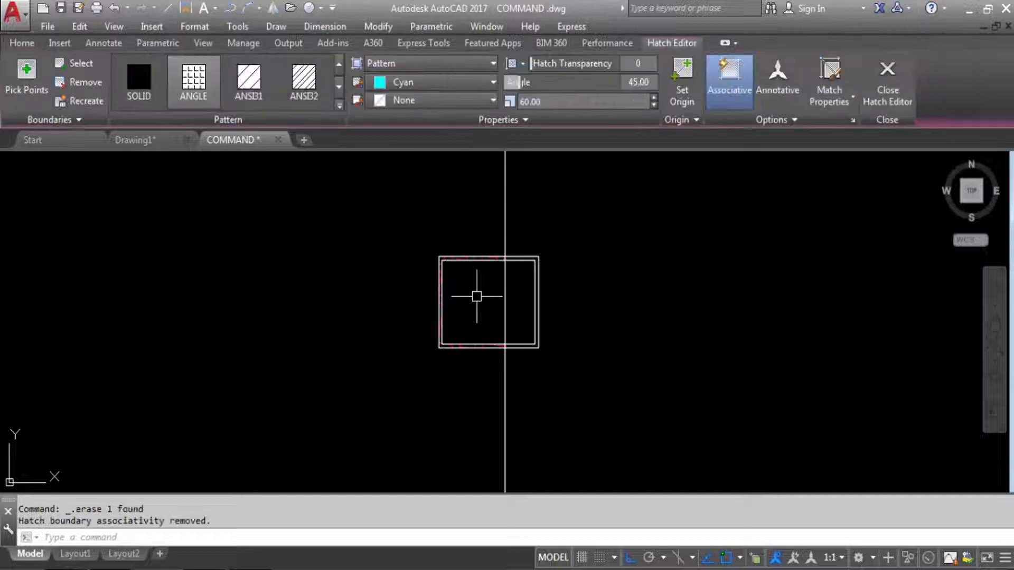
Start a new hatch, look through the ISO and ANSI patterns in its settings, and choose the predefined AR-CONC pattern.
{"action": "type", "text": "H"}
{"action": "key", "text": "Return"}
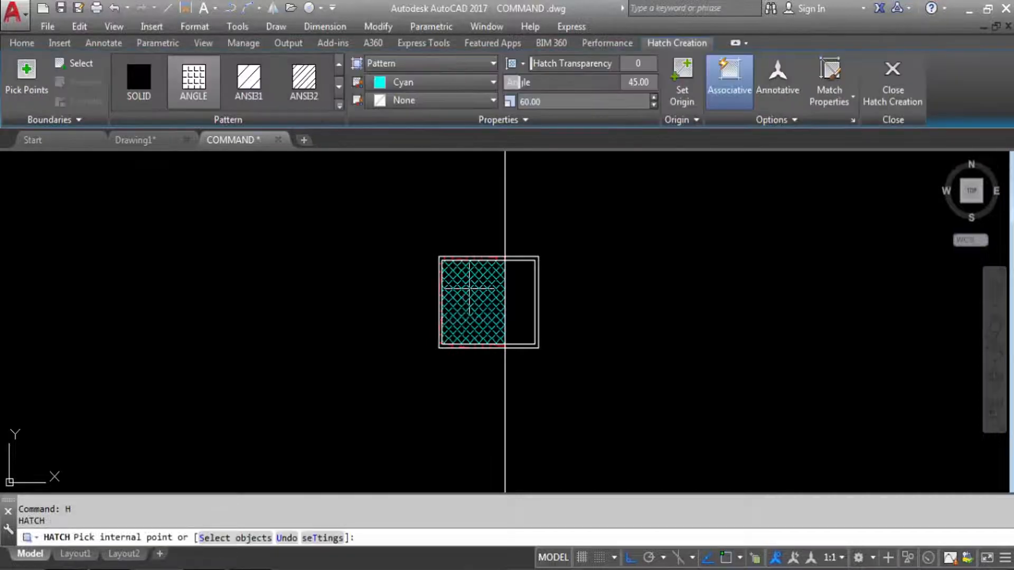
{"action": "left_click", "coordinate": [324, 538]}
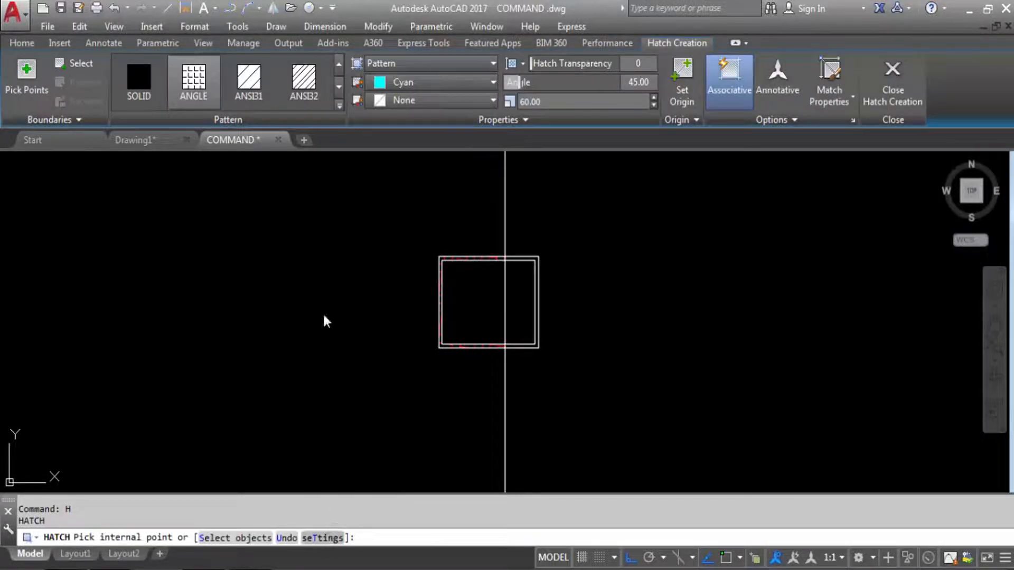
{"action": "left_click", "coordinate": [420, 119]}
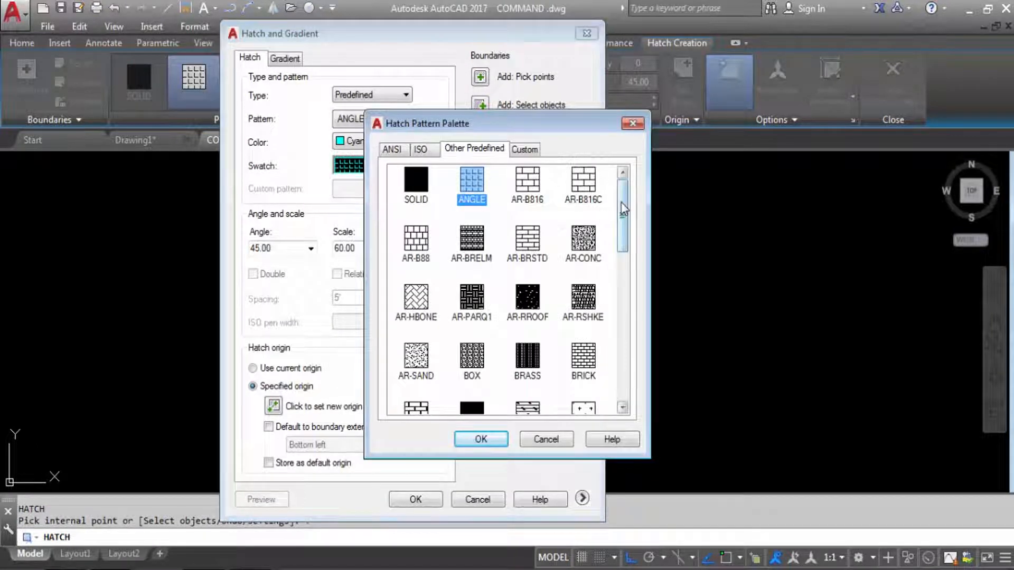
{"action": "left_click_drag", "start_coordinate": [623, 214], "coordinate": [626, 185]}
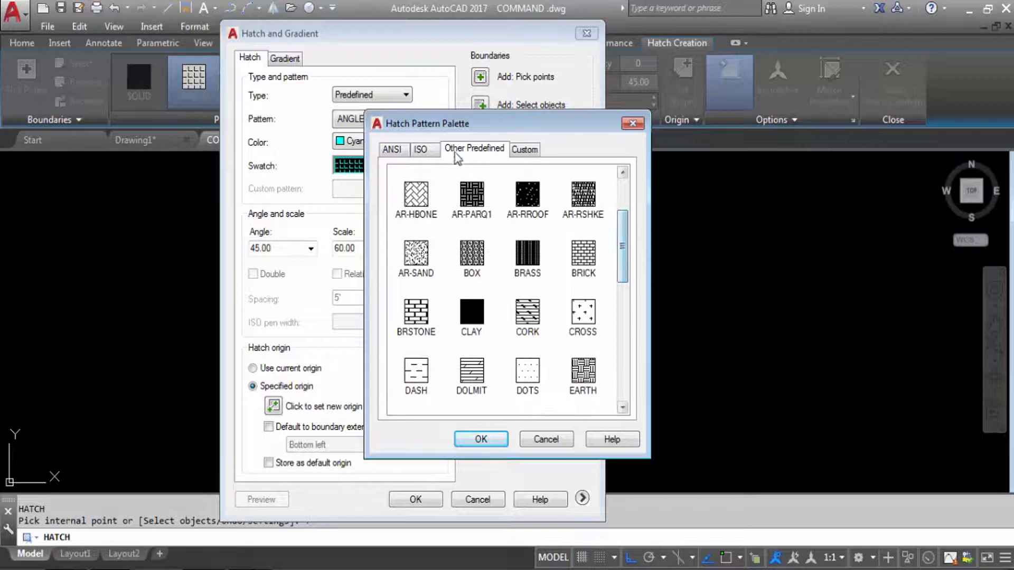
{"action": "left_click", "coordinate": [432, 154]}
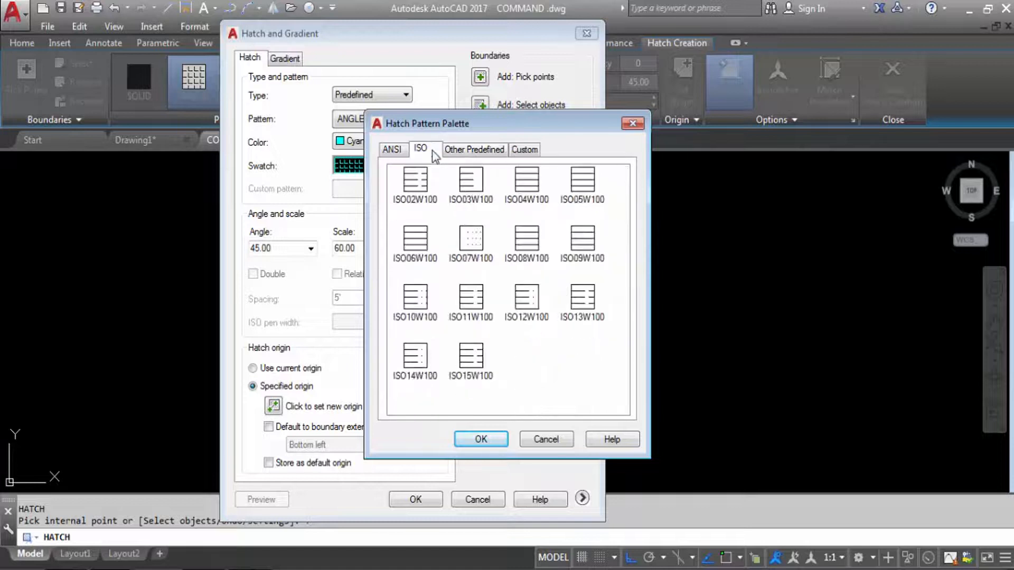
{"action": "left_click", "coordinate": [390, 151]}
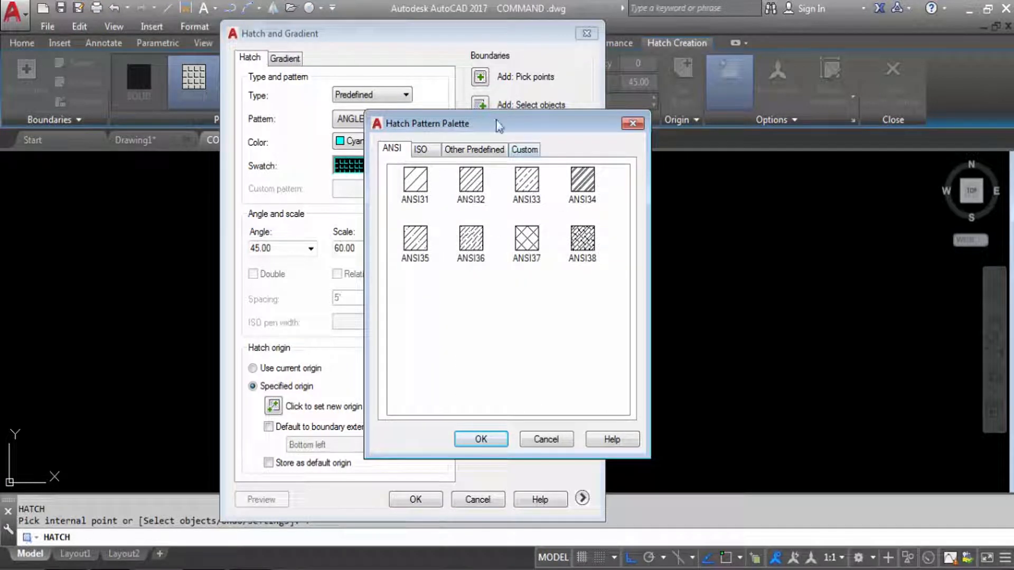
{"action": "left_click", "coordinate": [468, 151]}
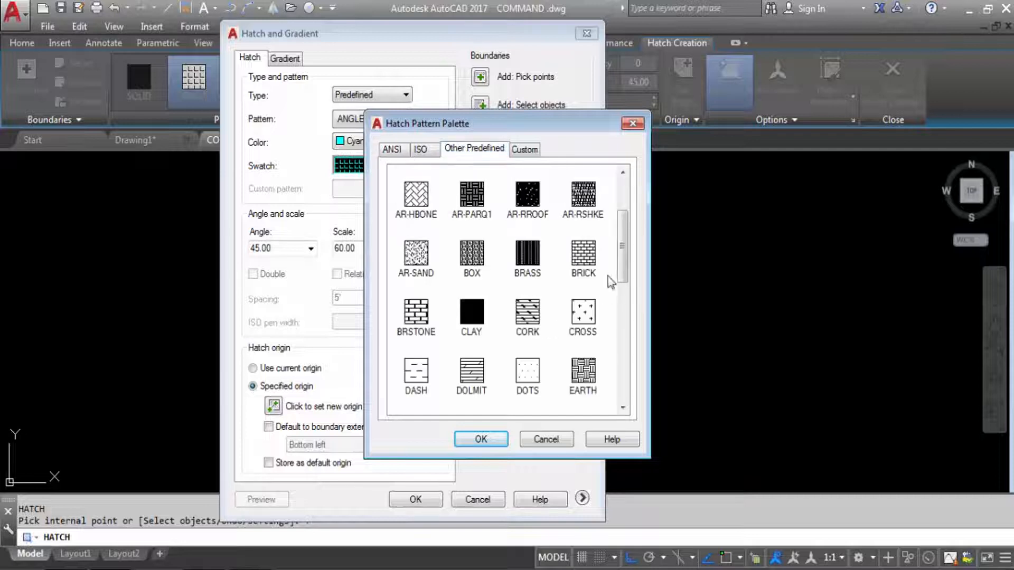
{"action": "left_click_drag", "start_coordinate": [625, 270], "coordinate": [601, 248]}
{"action": "left_click", "coordinate": [586, 221]}
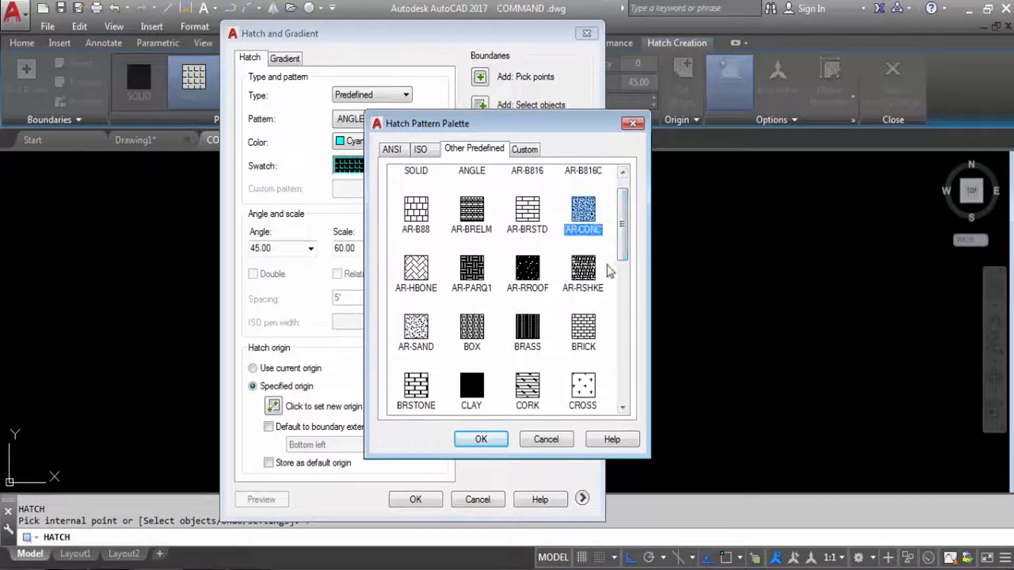
{"action": "left_click", "coordinate": [481, 440]}
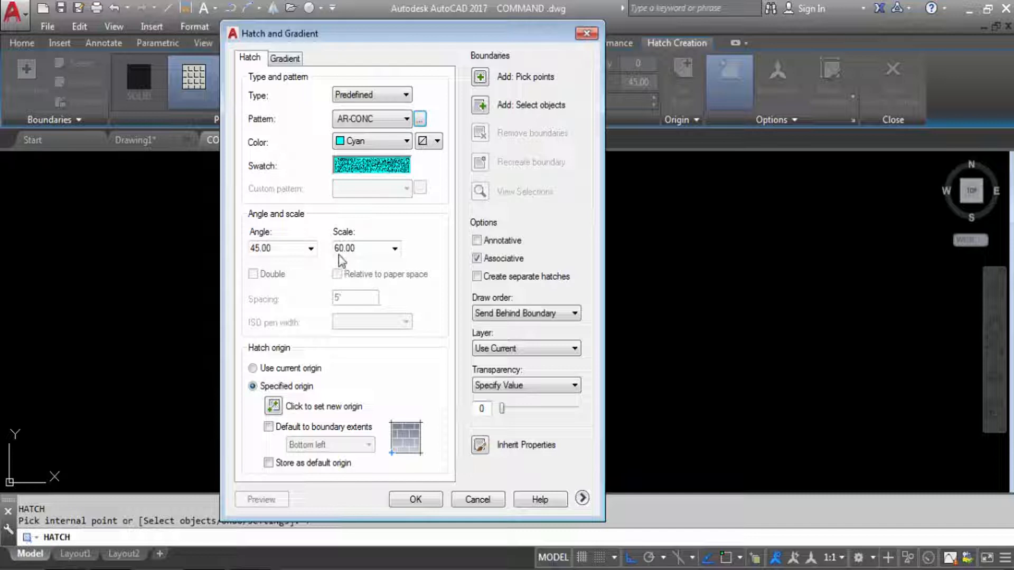
Set the hatch color to ByLayer and pick a point inside the inner rectangle, left of the construction line, as its boundary.
{"action": "left_click", "coordinate": [407, 144]}
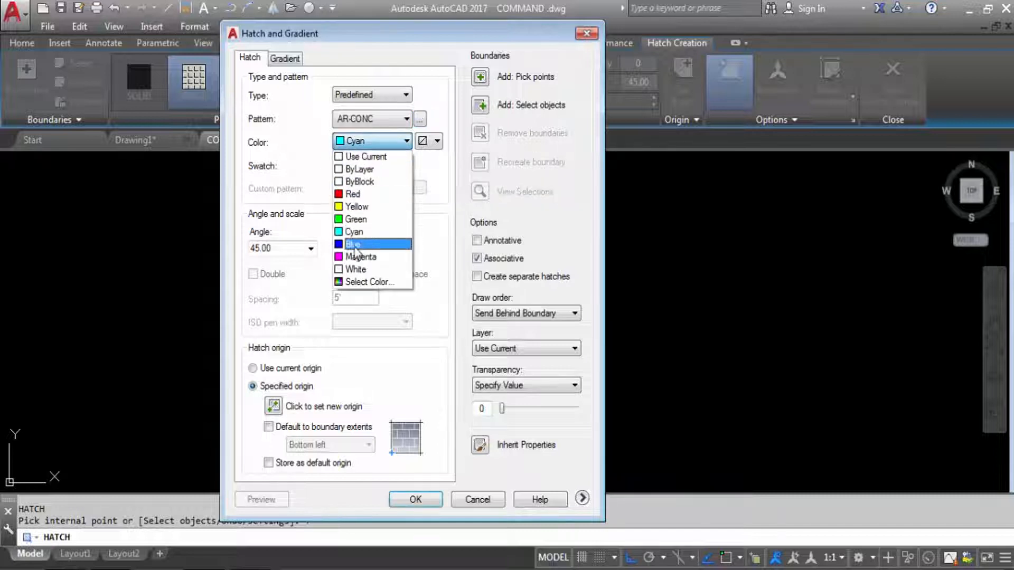
{"action": "left_click", "coordinate": [360, 169]}
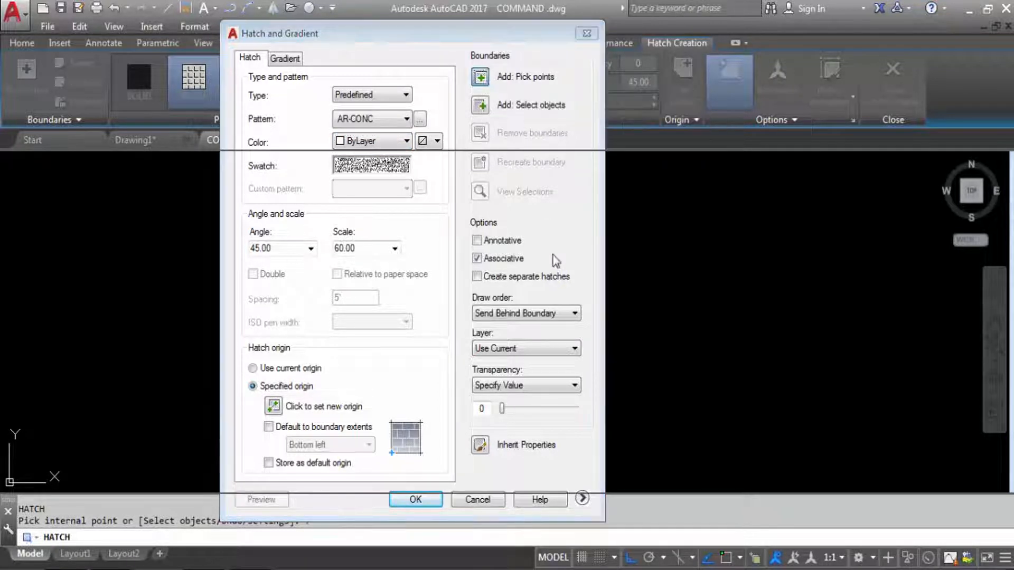
{"action": "left_click", "coordinate": [480, 78]}
{"action": "scroll", "coordinate": [475, 306], "scroll_direction": "up", "scroll_amount": 5}
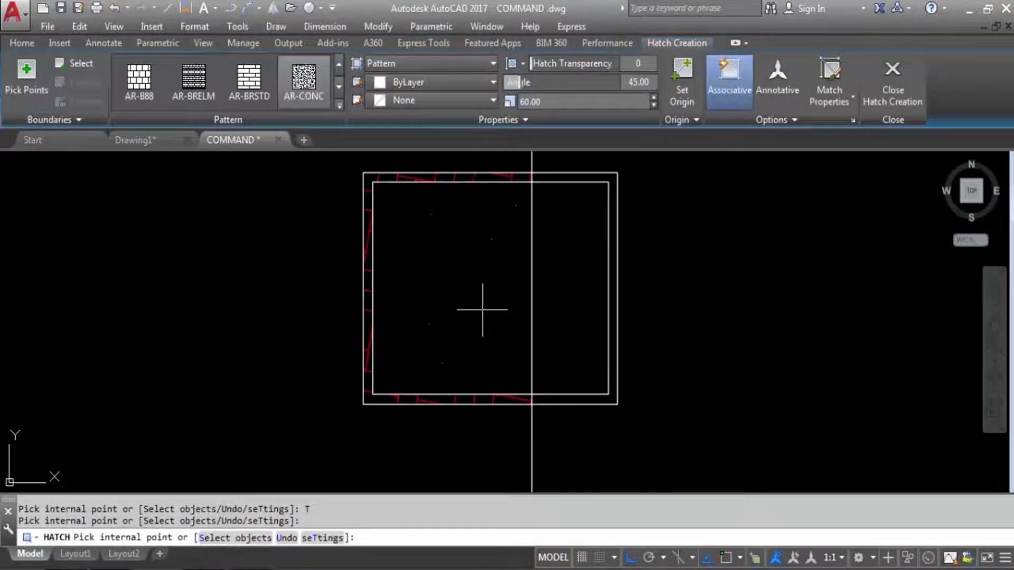
{"action": "left_click", "coordinate": [468, 286]}
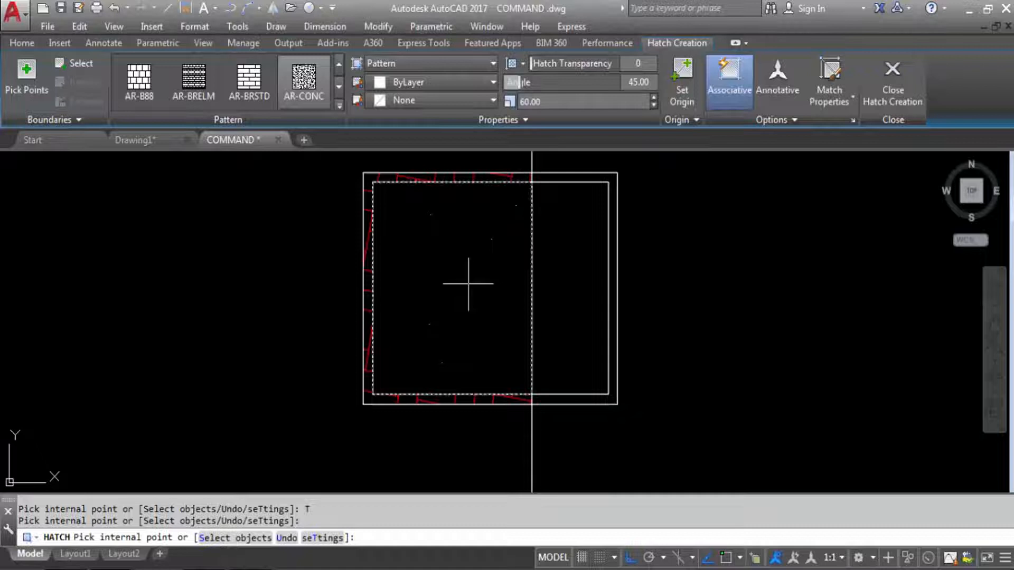
Try a scale of 10 for the AR-CONC hatch, settle on 5 and end the hatch.
{"action": "left_click", "coordinate": [542, 103]}
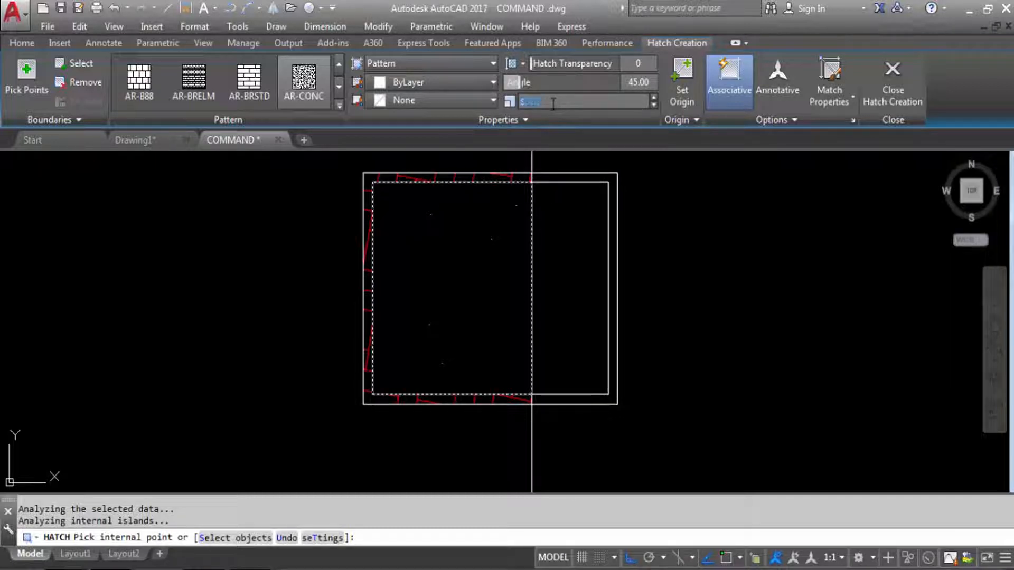
{"action": "type", "text": "10"}
{"action": "key", "text": "Return"}
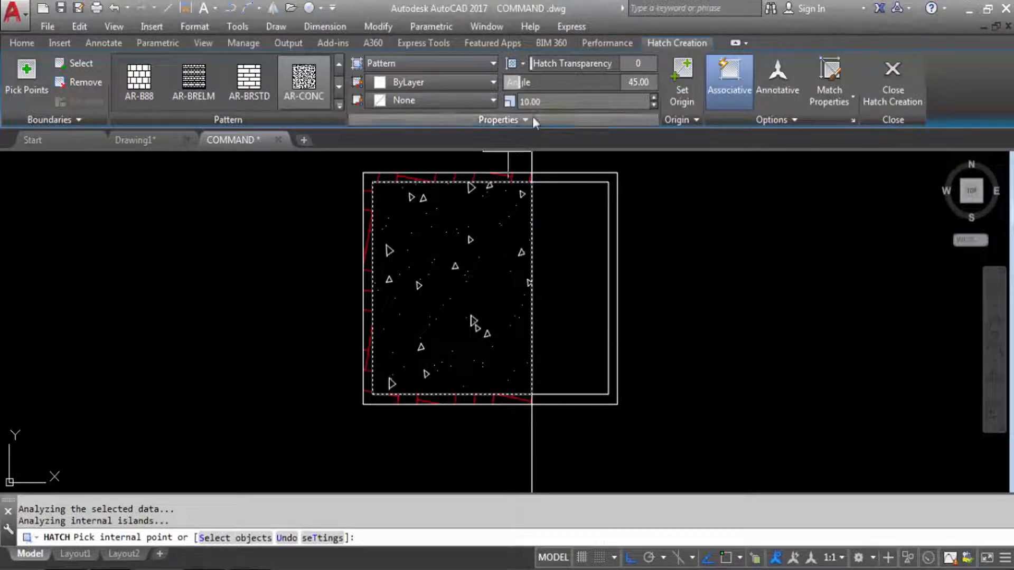
{"action": "left_click", "coordinate": [689, 268]}
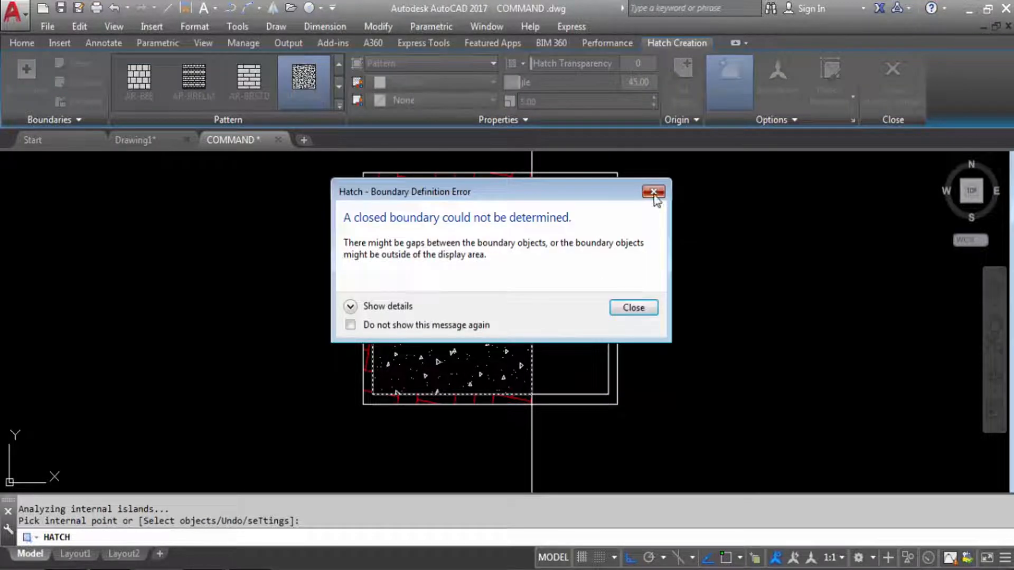
{"action": "left_click", "coordinate": [653, 191]}
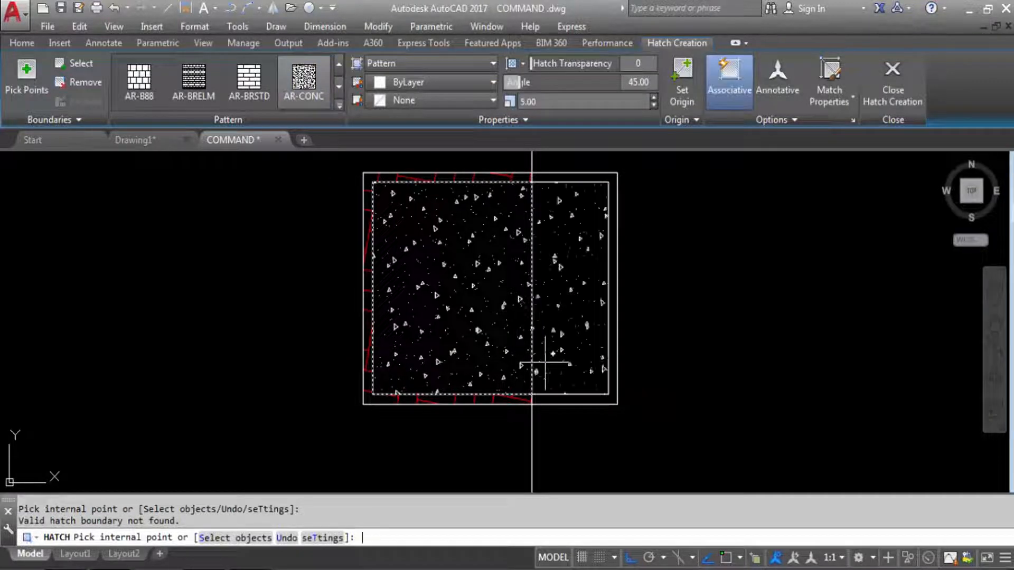
{"action": "key", "text": "Return"}
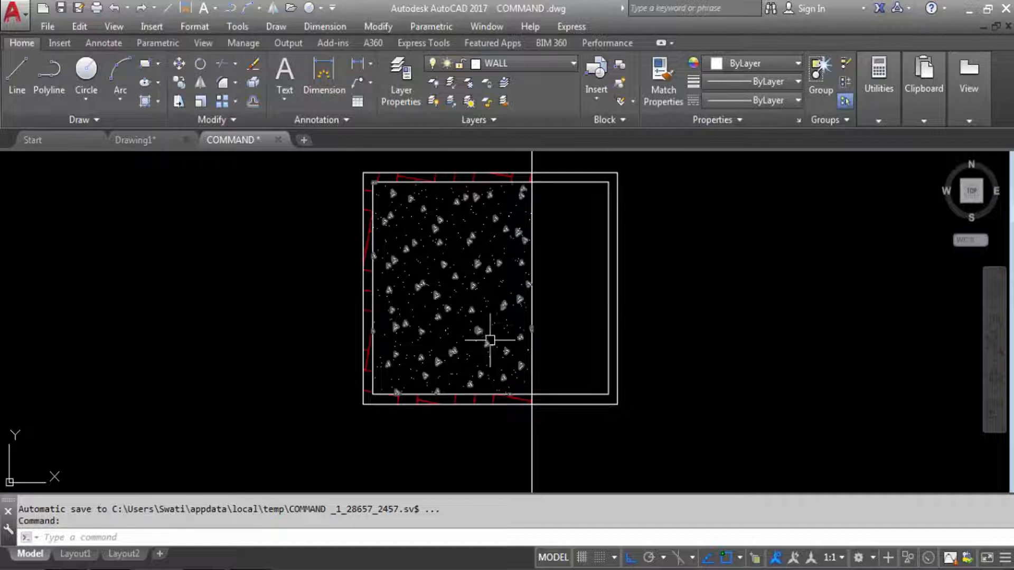
{"action": "scroll", "coordinate": [510, 297], "scroll_direction": "up", "scroll_amount": 2}
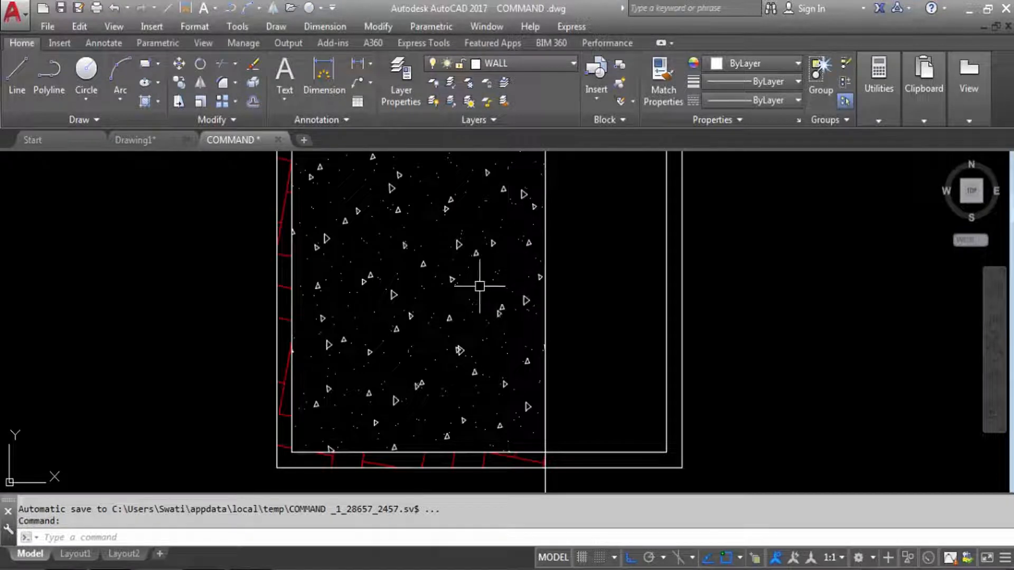
{"action": "scroll", "coordinate": [479, 286], "scroll_direction": "down", "scroll_amount": 3}
{"action": "scroll", "coordinate": [493, 283], "scroll_direction": "up", "scroll_amount": 1}
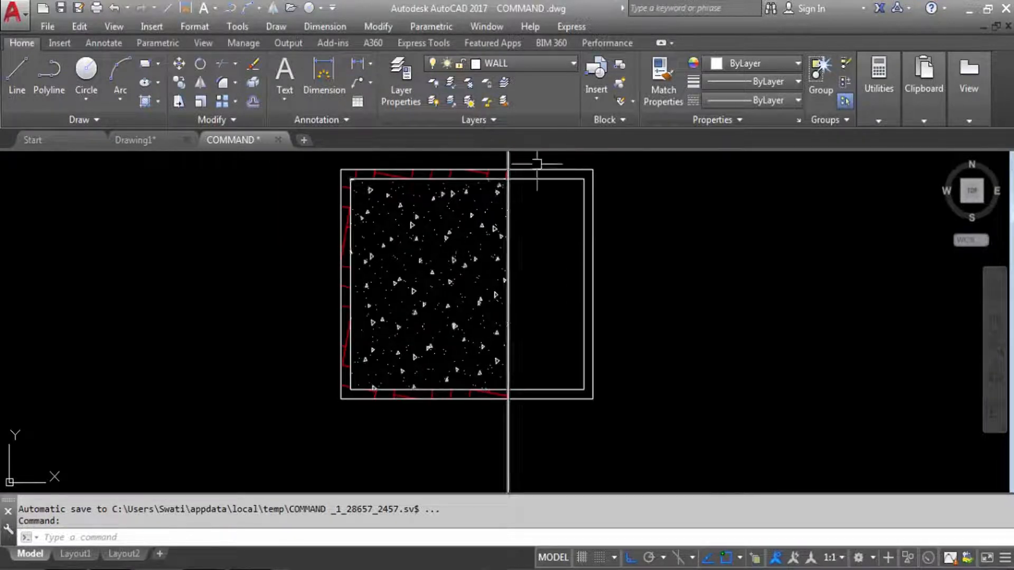
{"action": "scroll", "coordinate": [476, 268], "scroll_direction": "down", "scroll_amount": 2}
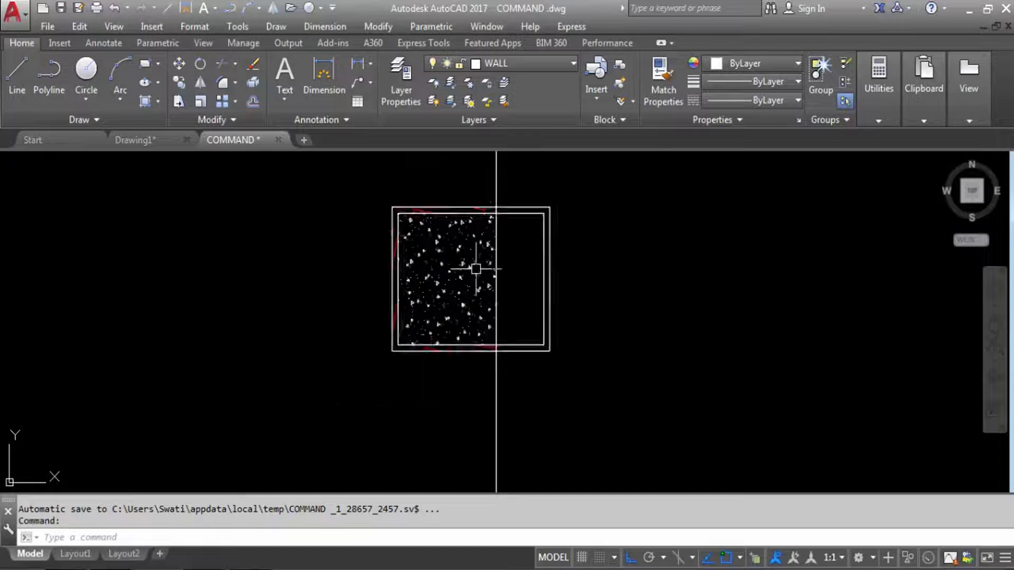
{"action": "scroll", "coordinate": [476, 269], "scroll_direction": "down", "scroll_amount": 2}
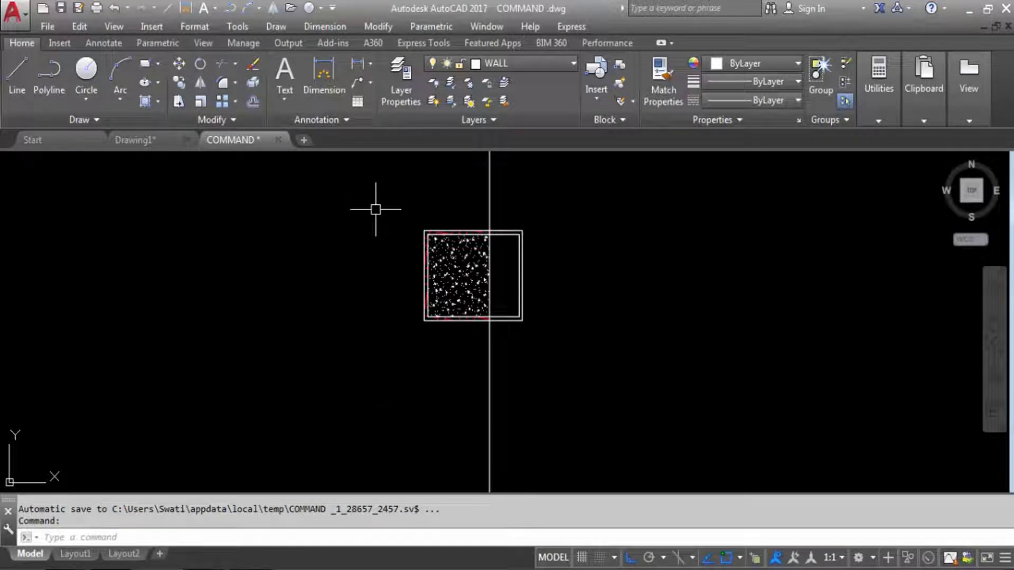
{"action": "type", "text": "PL"}
{"action": "key", "text": "Return"}
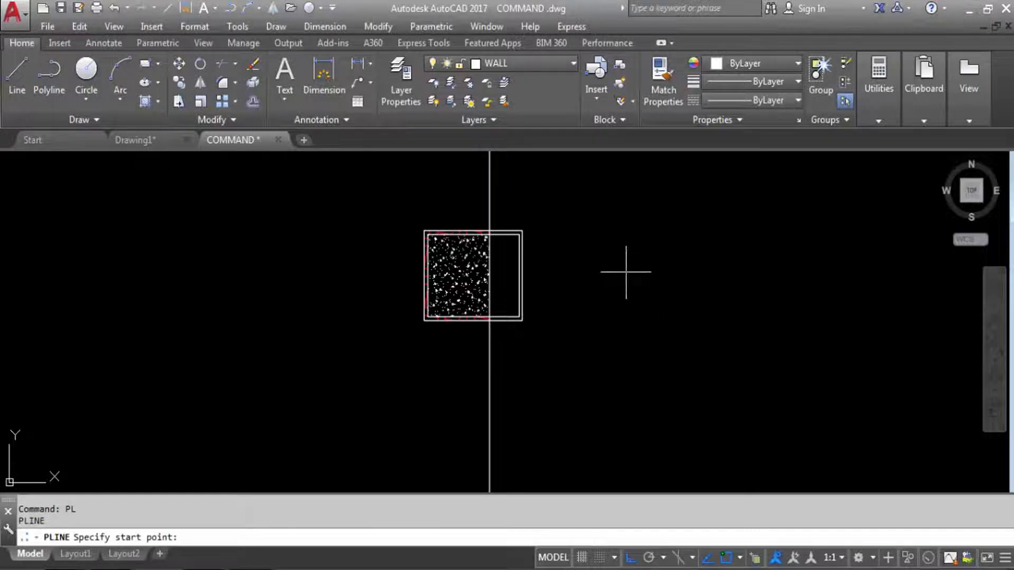
{"action": "key", "text": "Escape"}
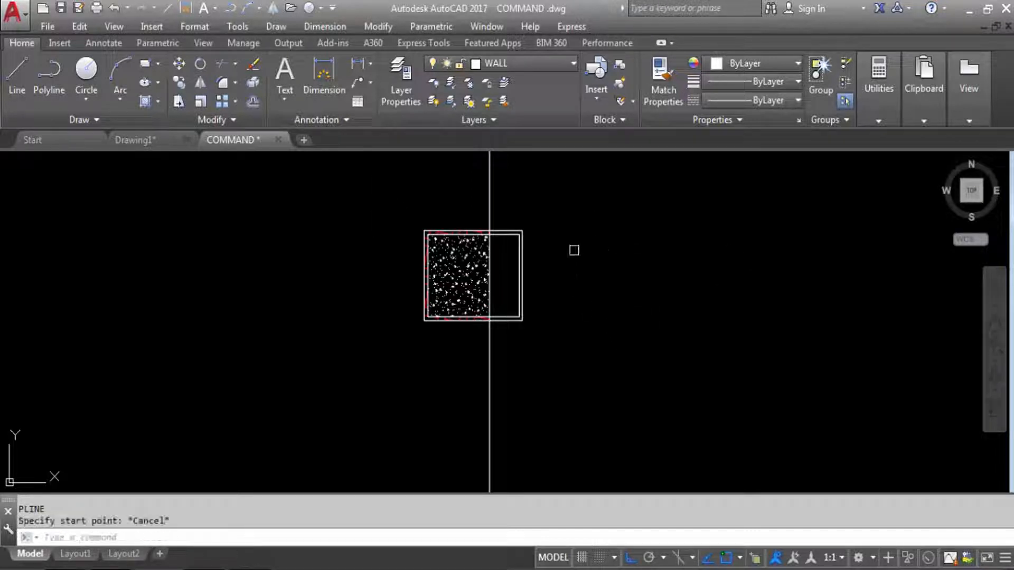
Draw four straight lines to the right of the hatched rectangles, forming a rectangle with a small gap at its upper-left corner.
{"action": "type", "text": "L"}
{"action": "key", "text": "Return"}
{"action": "left_click", "coordinate": [580, 243]}
{"action": "left_click", "coordinate": [690, 243]}
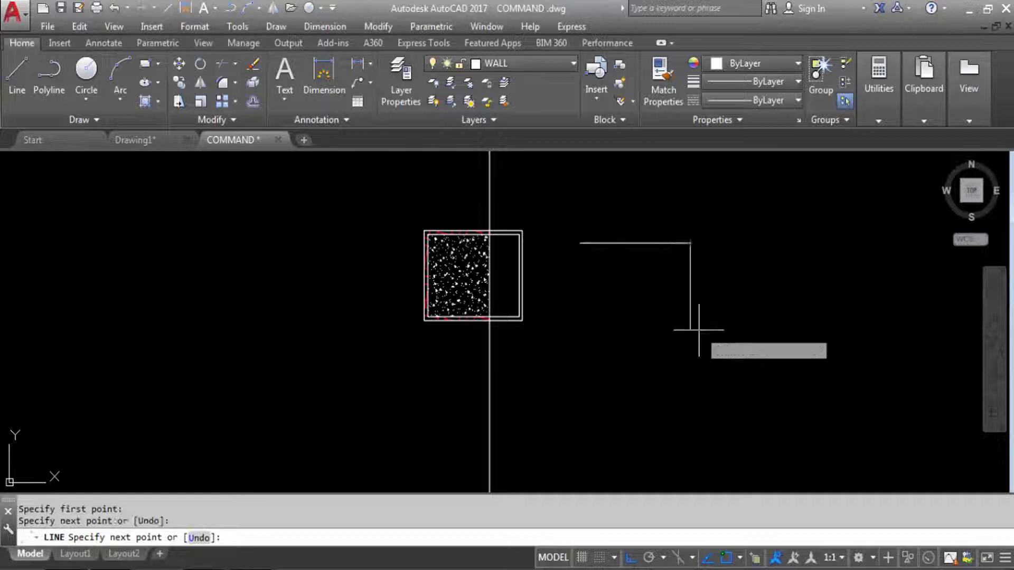
{"action": "left_click", "coordinate": [690, 333]}
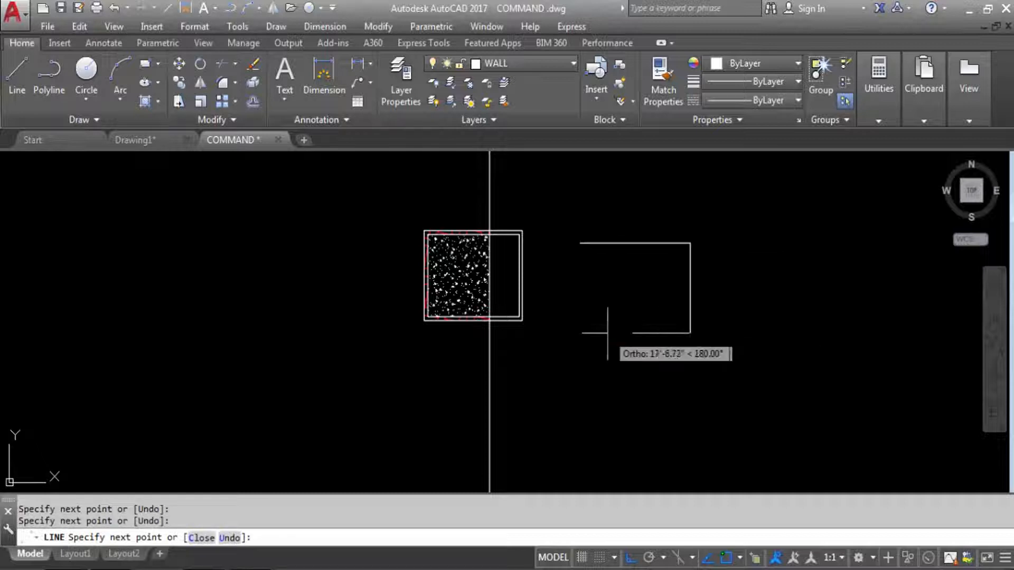
{"action": "left_click", "coordinate": [574, 332]}
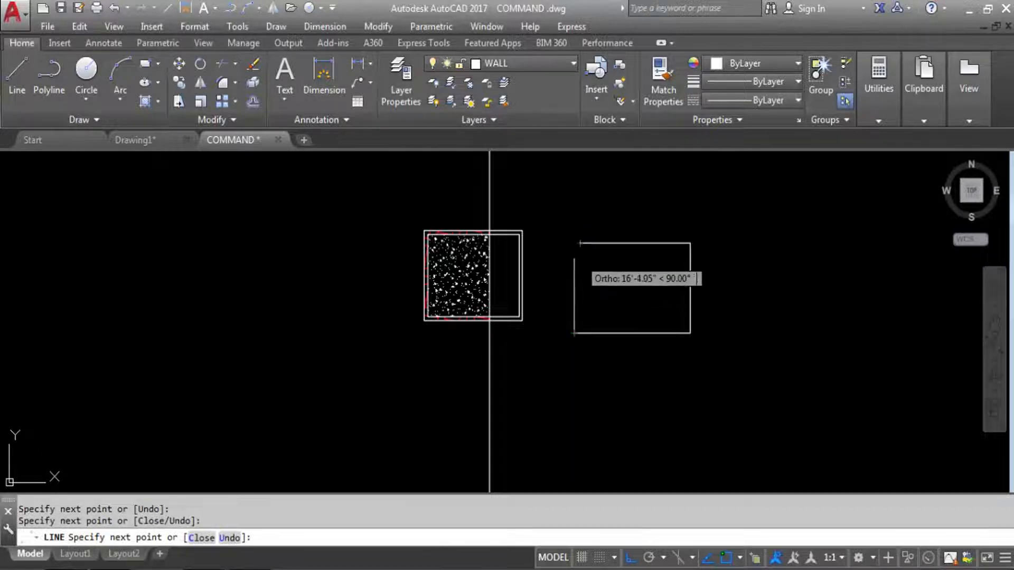
{"action": "scroll", "coordinate": [574, 254], "scroll_direction": "up", "scroll_amount": 2}
{"action": "left_click", "coordinate": [570, 239]}
{"action": "key", "text": "Escape"}
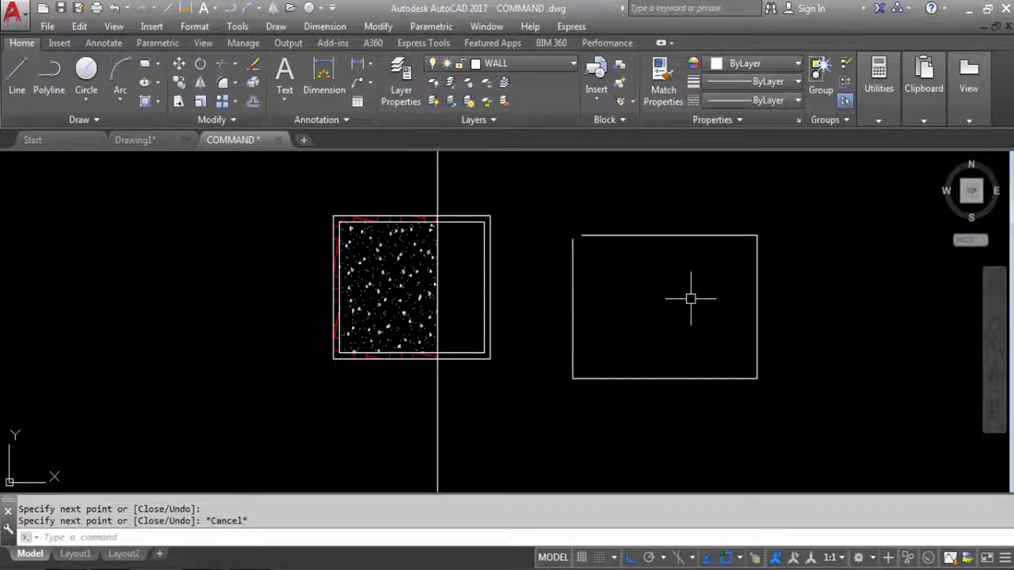
Try to hatch inside the open rectangle with AR-CONC, inspect the gap at its upper-left corner and leave the command.
{"action": "type", "text": "H"}
{"action": "key", "text": "Return"}
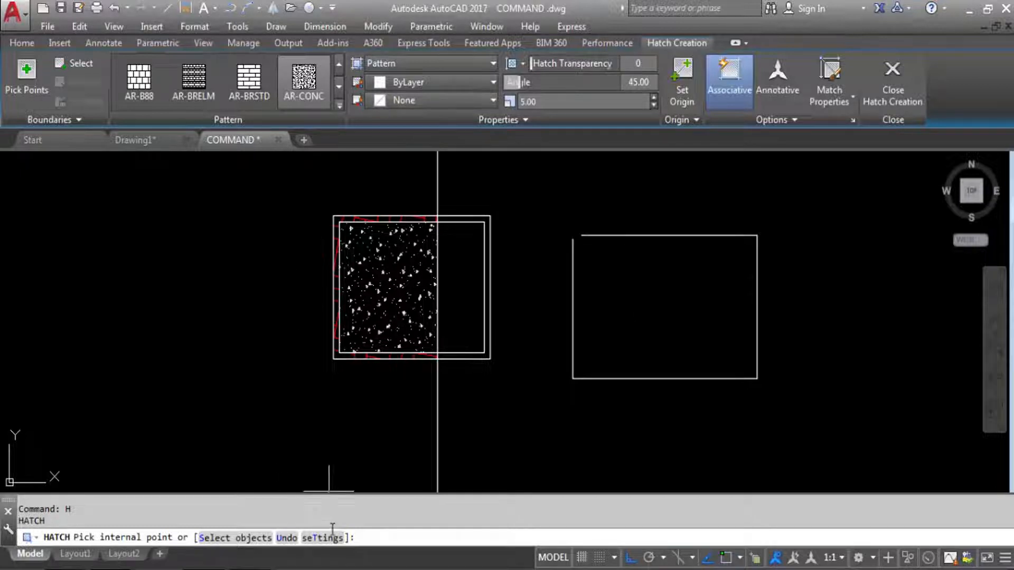
{"action": "left_click", "coordinate": [675, 272]}
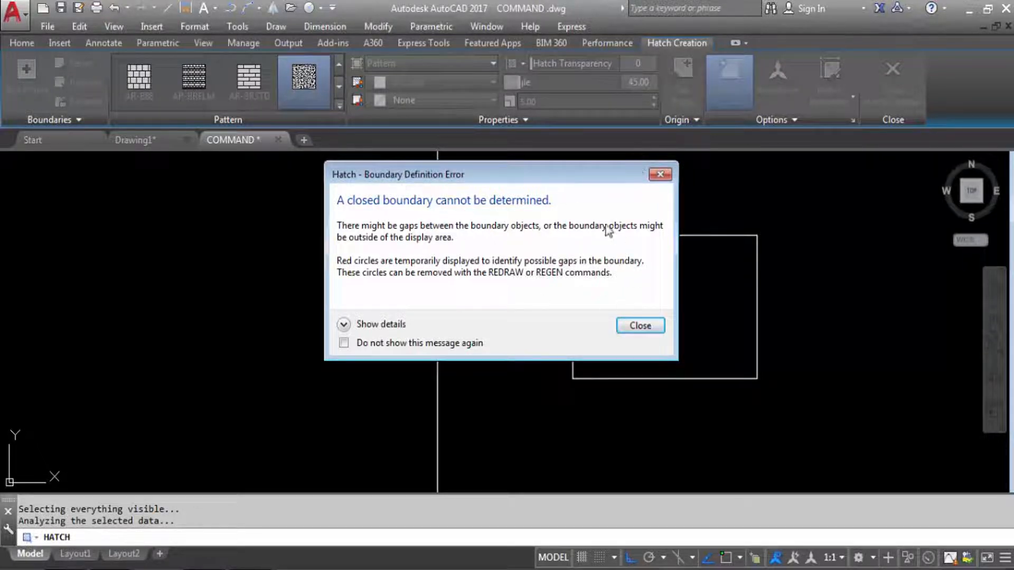
{"action": "left_click", "coordinate": [660, 175]}
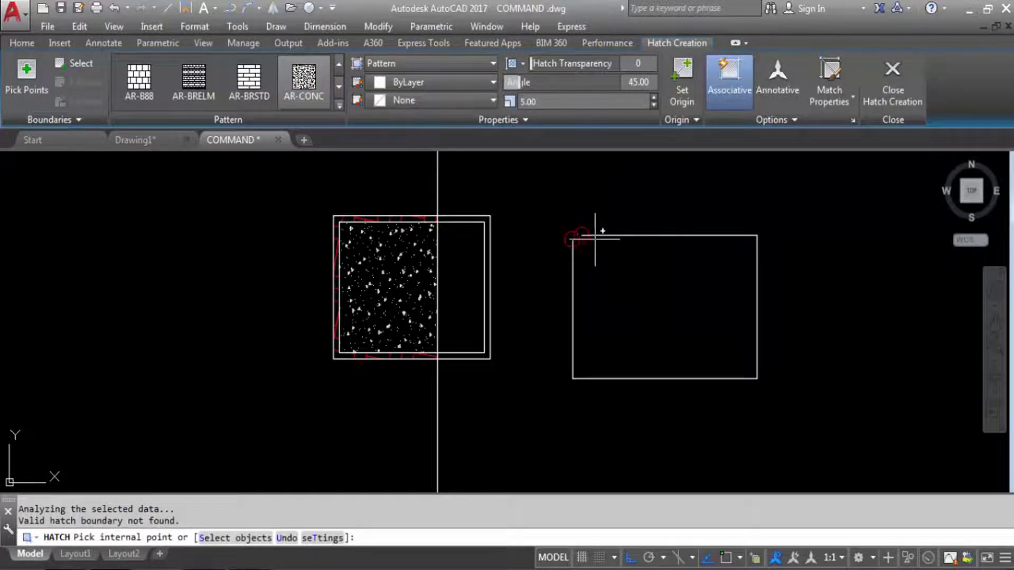
{"action": "scroll", "coordinate": [595, 233], "scroll_direction": "up", "scroll_amount": 4}
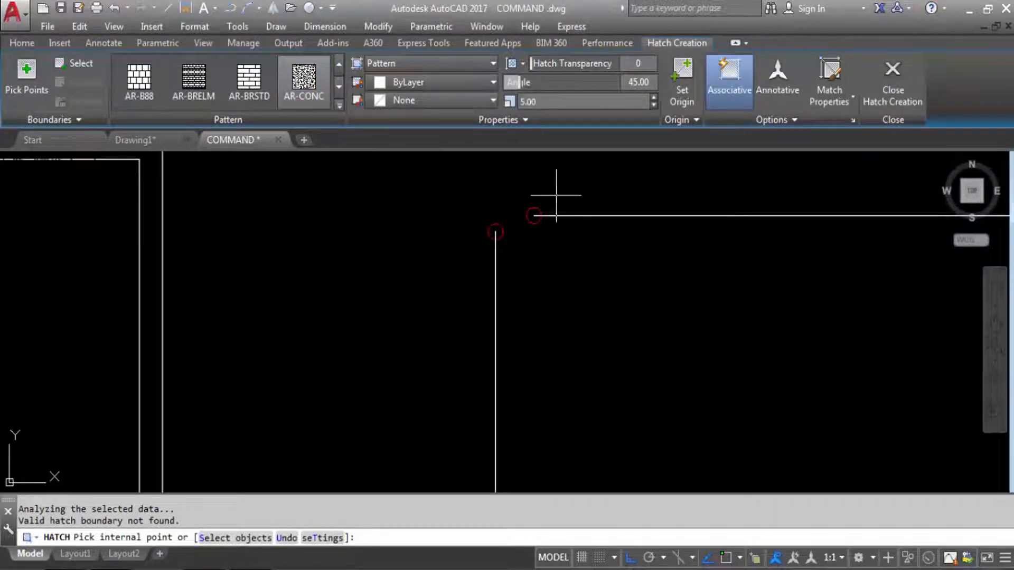
{"action": "key", "text": "Escape"}
{"action": "key", "text": "Escape"}
{"action": "scroll", "coordinate": [400, 209], "scroll_direction": "down", "scroll_amount": 4}
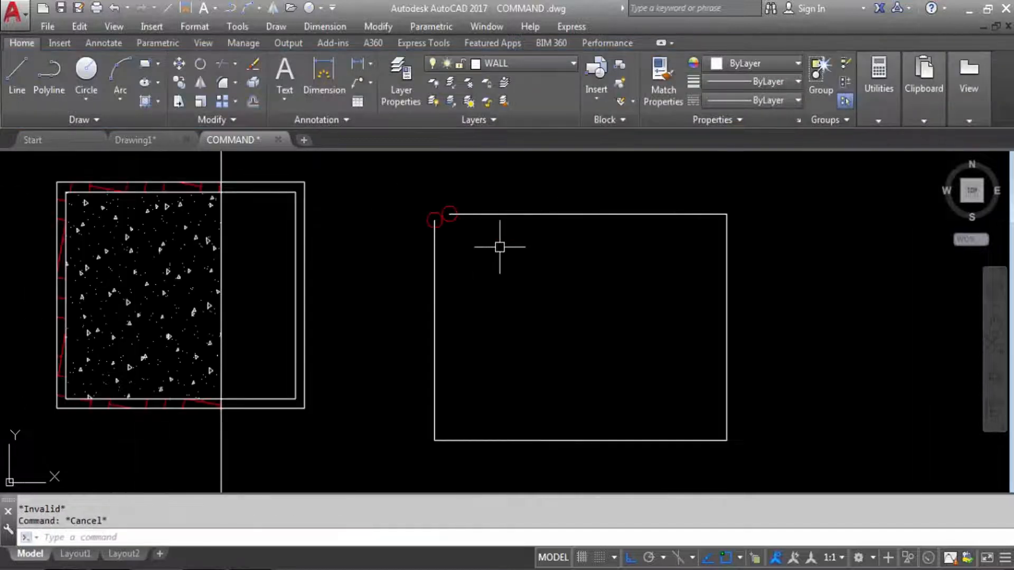
{"action": "key", "text": "Escape"}
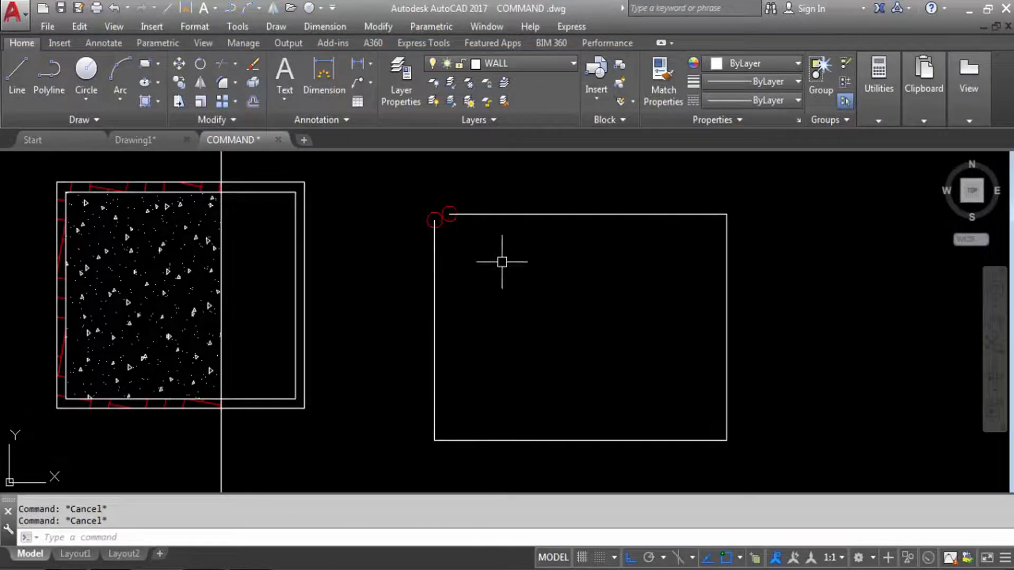
{"action": "type", "text": "h"}
{"action": "key", "text": "Return"}
{"action": "key", "text": "Escape"}
{"action": "key", "text": "Escape"}
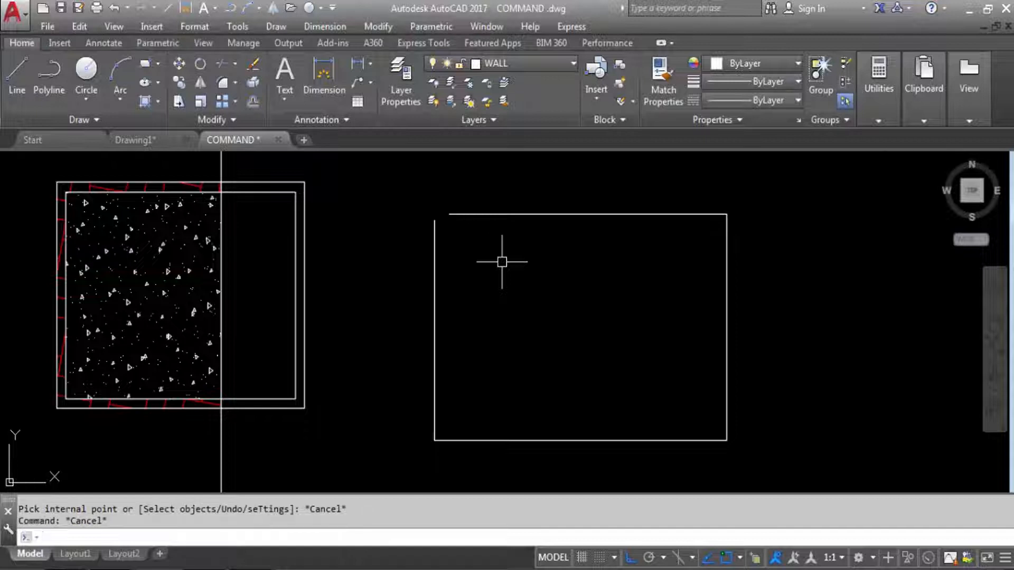
Use Fillet on the left and top lines of the open rectangle to join them in a sharp corner.
{"action": "type", "text": "F"}
{"action": "key", "text": "Return"}
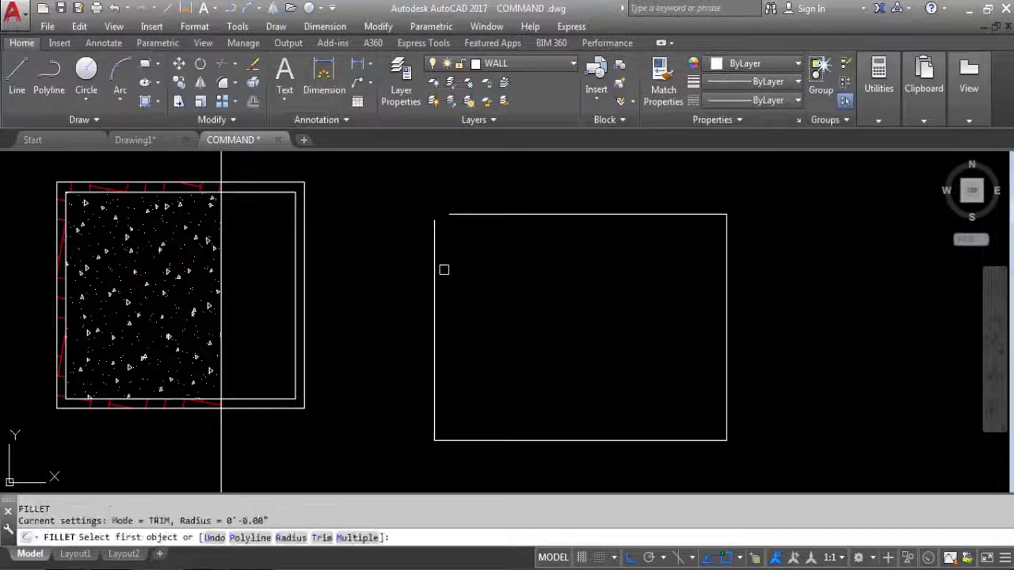
{"action": "left_click", "coordinate": [435, 249]}
{"action": "left_click", "coordinate": [471, 214]}
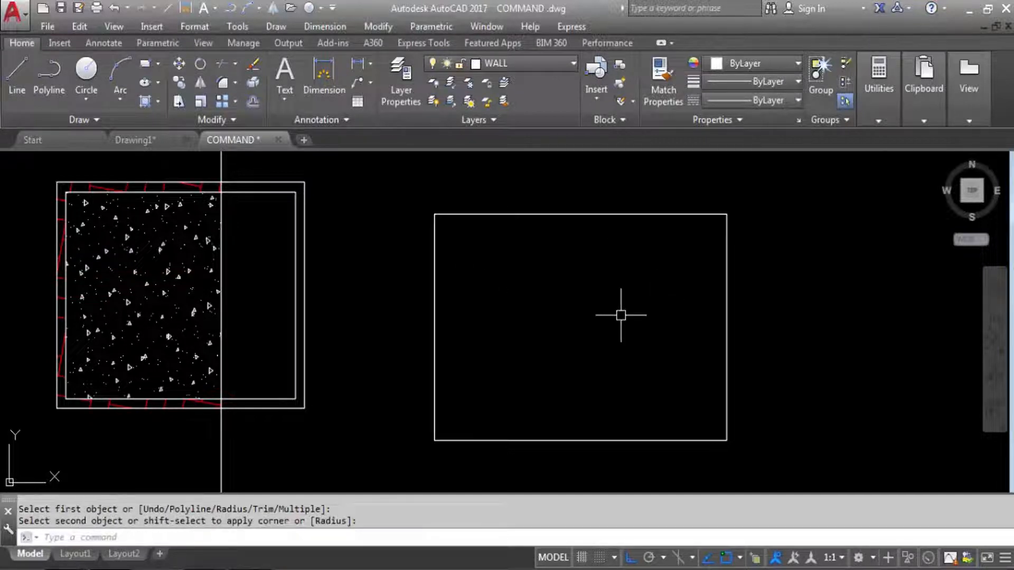
Hatch the inside of the closed rectangle with the AR-CONC pattern at angle 45 and scale 5.
{"action": "type", "text": "h"}
{"action": "key", "text": "Return"}
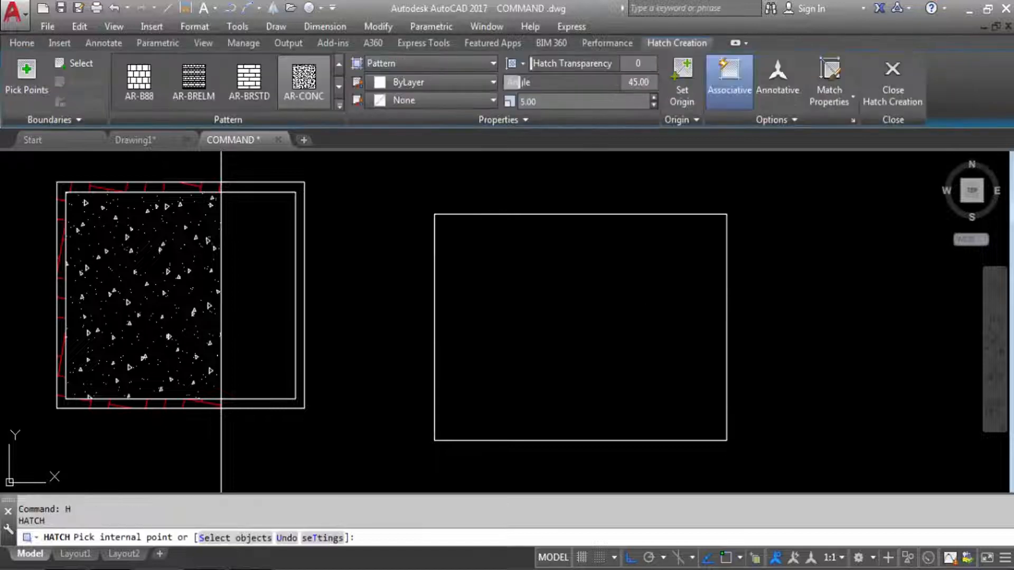
{"action": "left_click", "coordinate": [607, 314]}
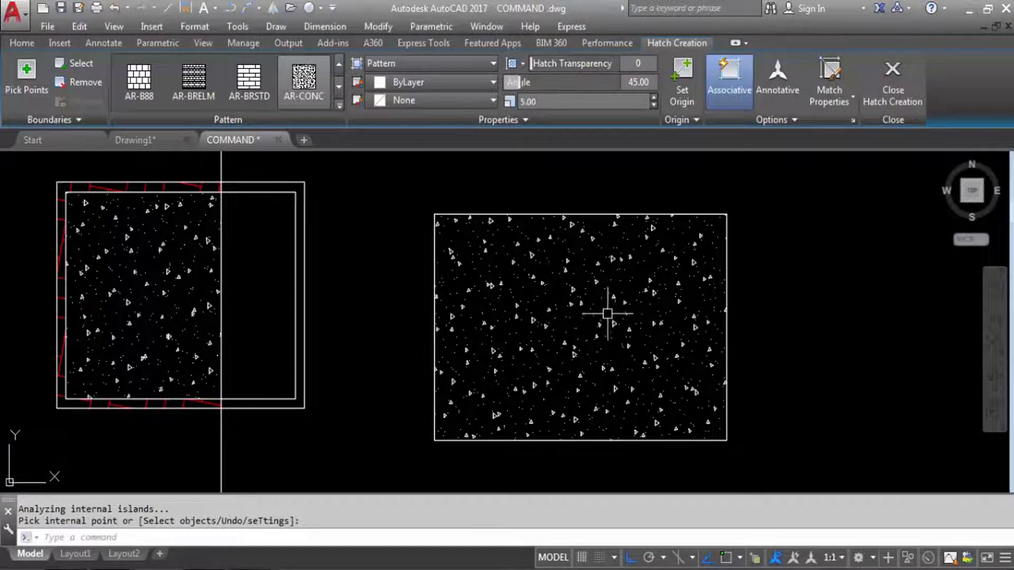
{"action": "key", "text": "Return"}
{"action": "scroll", "coordinate": [519, 254], "scroll_direction": "down", "scroll_amount": 3}
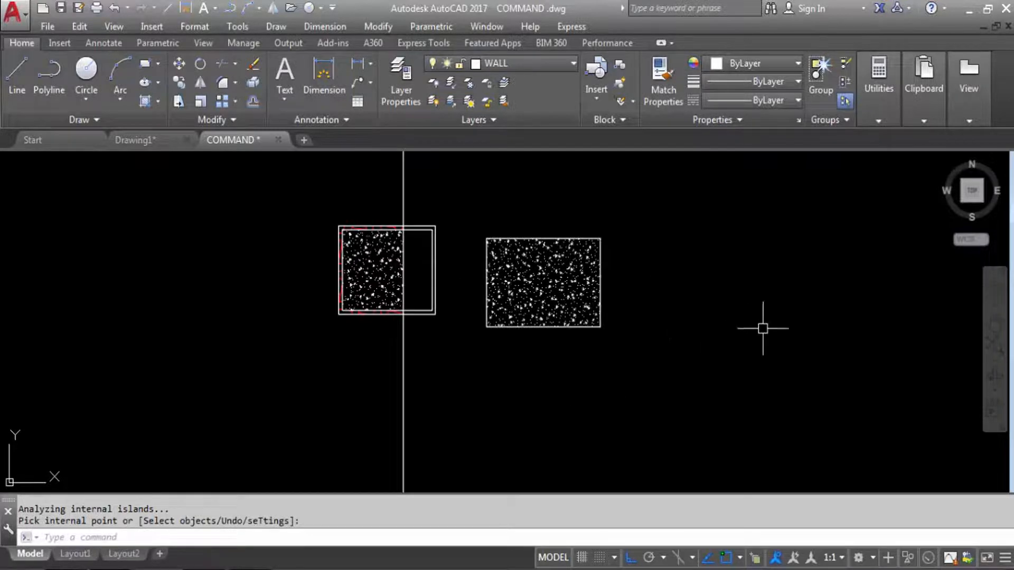
Edit the new rectangle's hatch, try the AR-BRSTD pattern, settle on AR-B88 and end the editing.
{"action": "scroll", "coordinate": [581, 295], "scroll_direction": "up", "scroll_amount": 2}
{"action": "scroll", "coordinate": [675, 307], "scroll_direction": "down", "scroll_amount": 4}
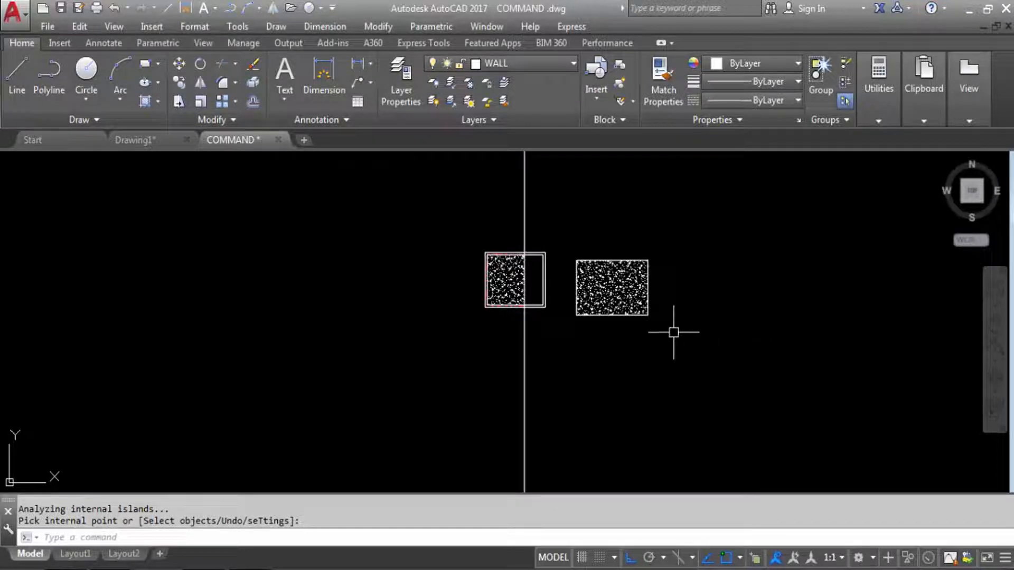
{"action": "left_click", "coordinate": [618, 301]}
{"action": "key", "text": "Return"}
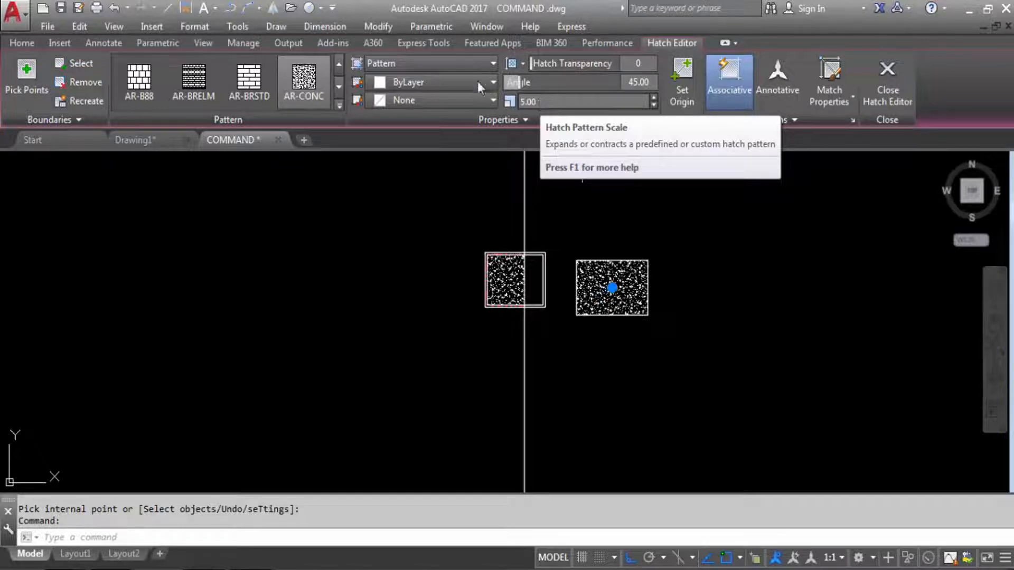
{"action": "left_click", "coordinate": [298, 89]}
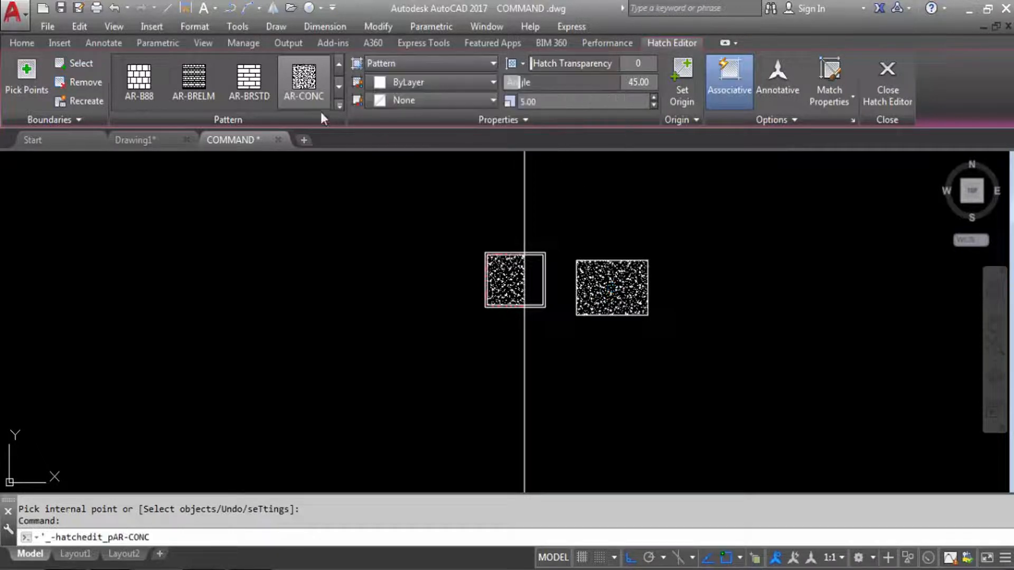
{"action": "left_click", "coordinate": [252, 83]}
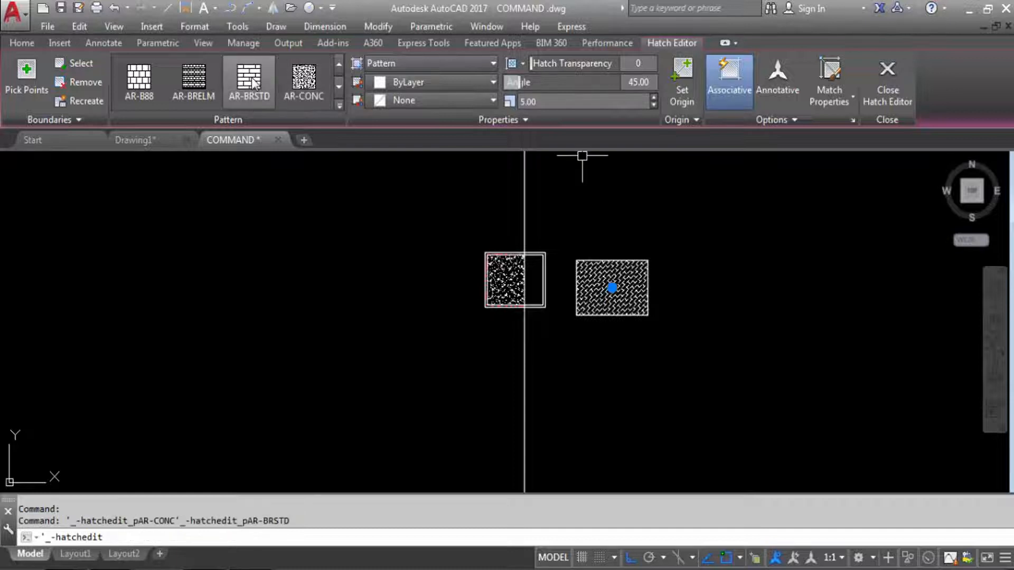
{"action": "scroll", "coordinate": [638, 288], "scroll_direction": "up", "scroll_amount": 4}
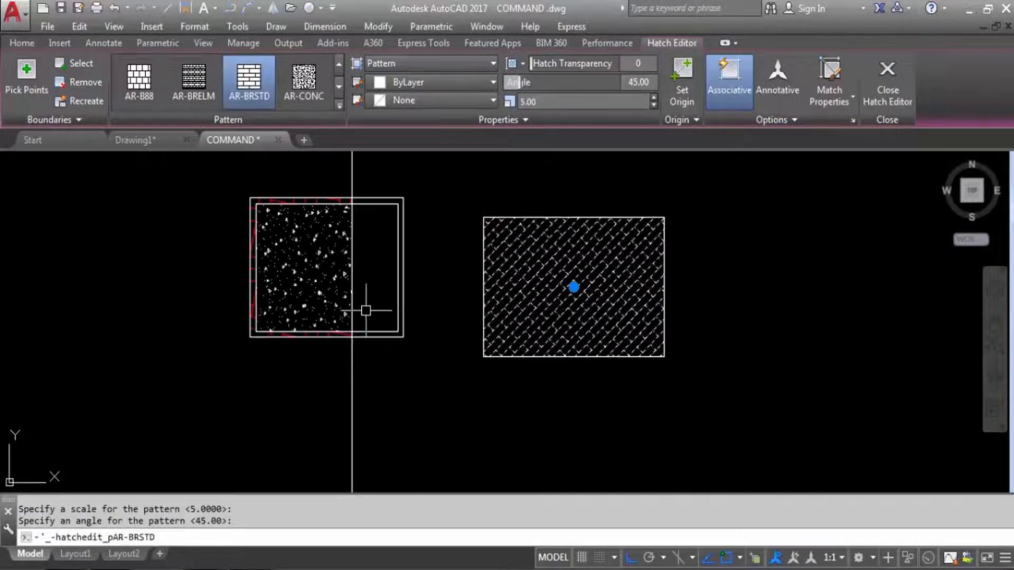
{"action": "left_click", "coordinate": [142, 79]}
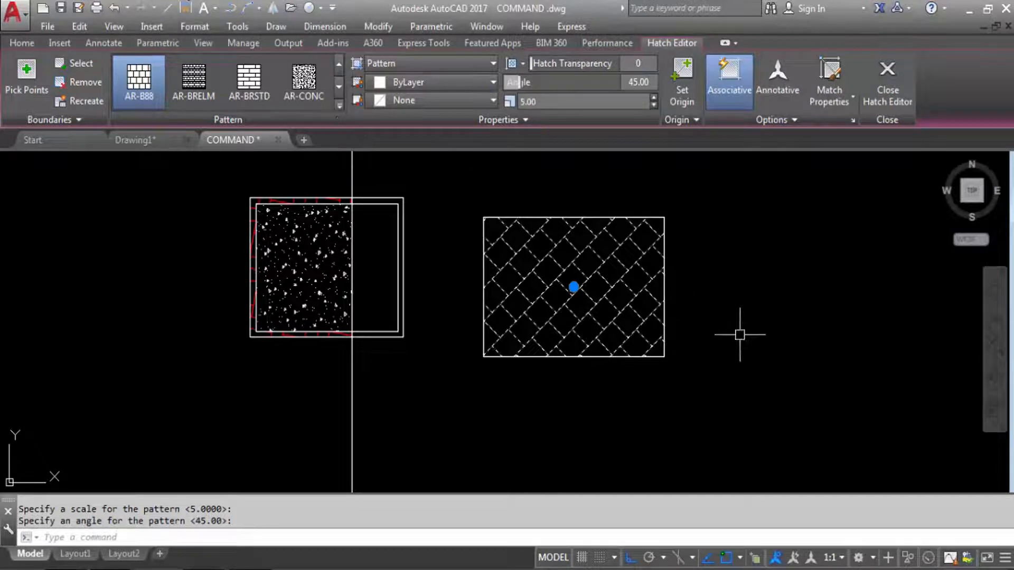
{"action": "key", "text": "Escape"}
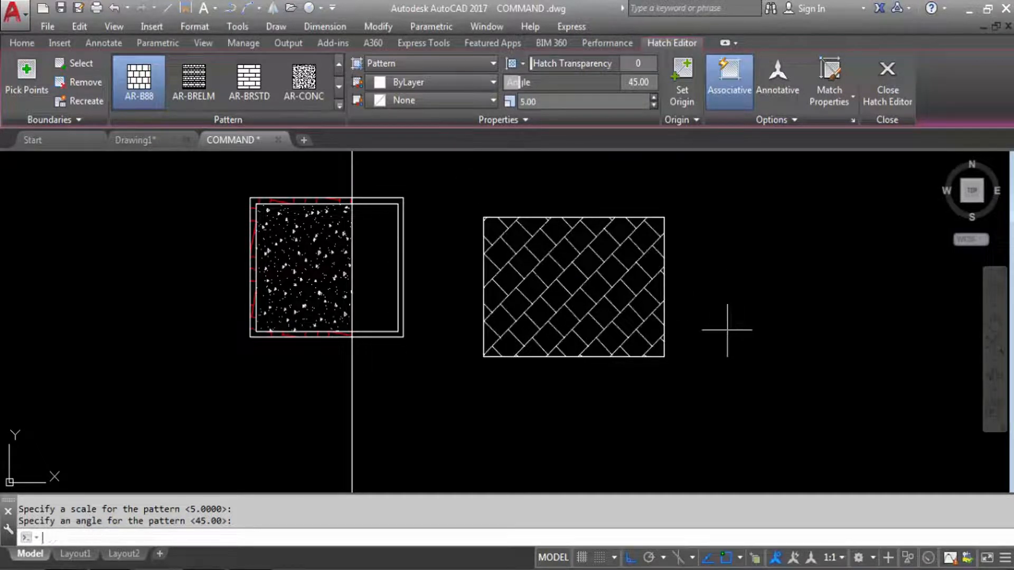
{"action": "key", "text": "Return"}
{"action": "key", "text": "Escape"}
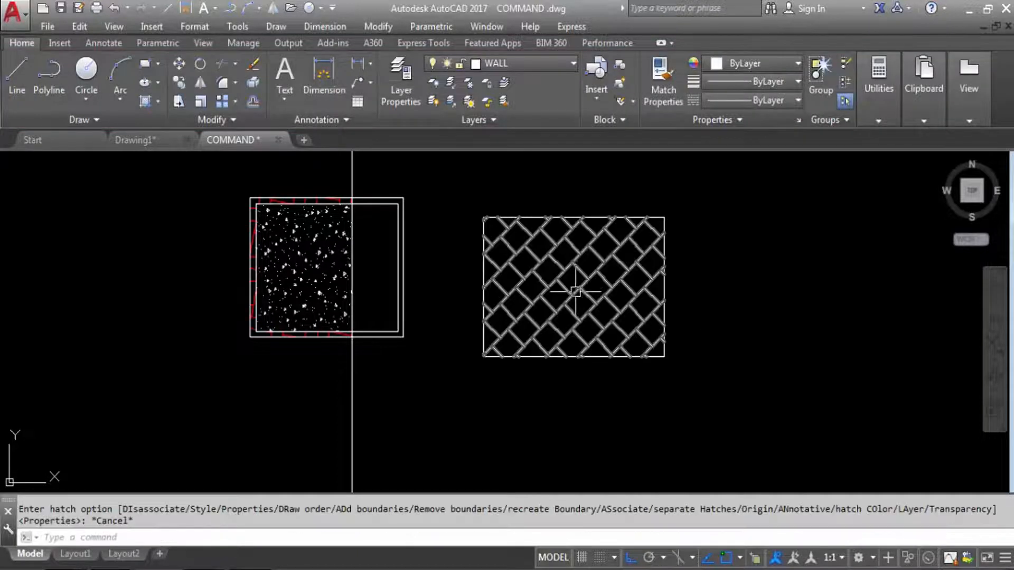
Set the angle of the new rectangle's AR-B88 hatch to 10 and deselect the hatch.
{"action": "left_click", "coordinate": [568, 268]}
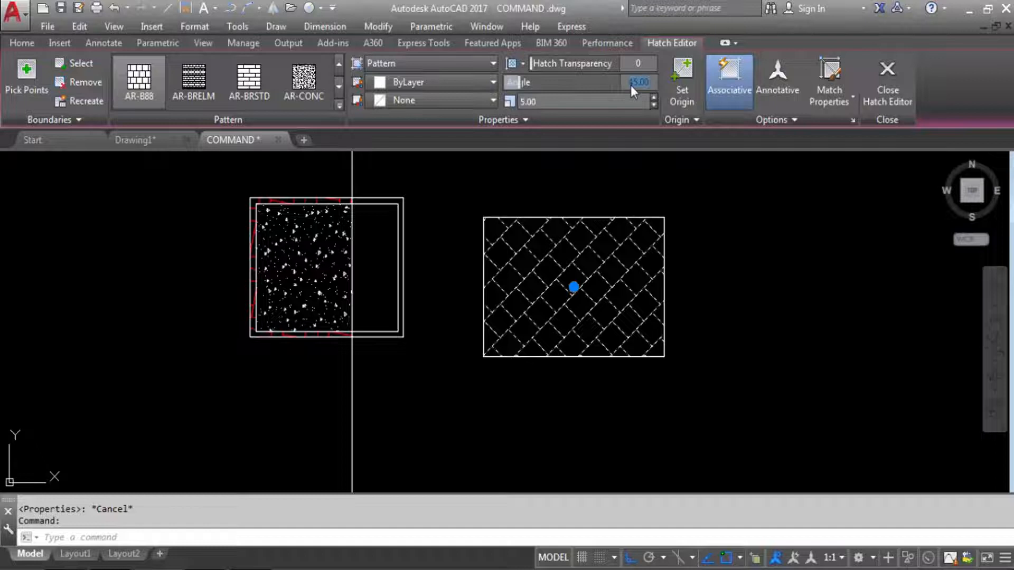
{"action": "left_click", "coordinate": [631, 84]}
{"action": "type", "text": "10"}
{"action": "key", "text": "Return"}
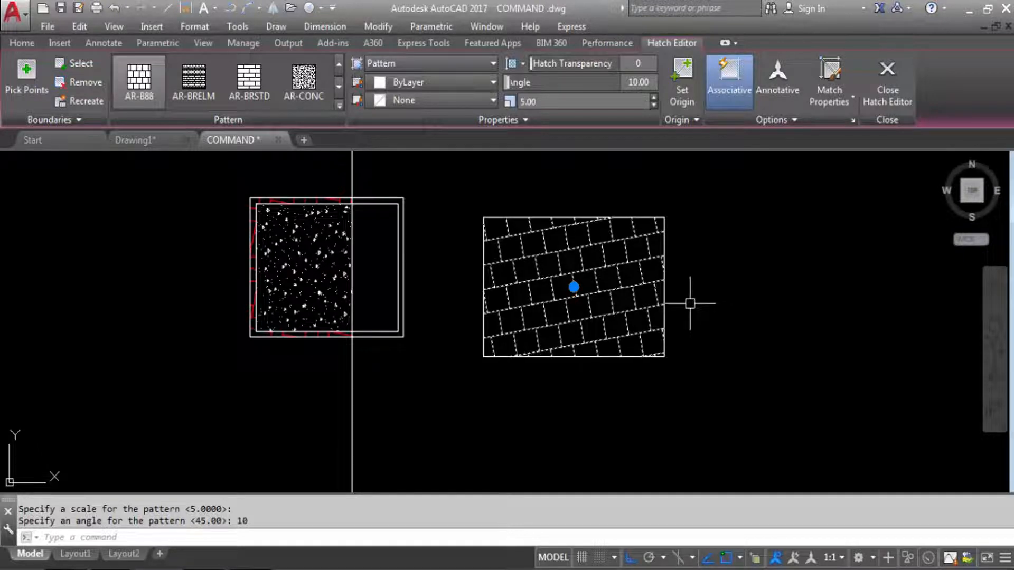
{"action": "key", "text": "Escape"}
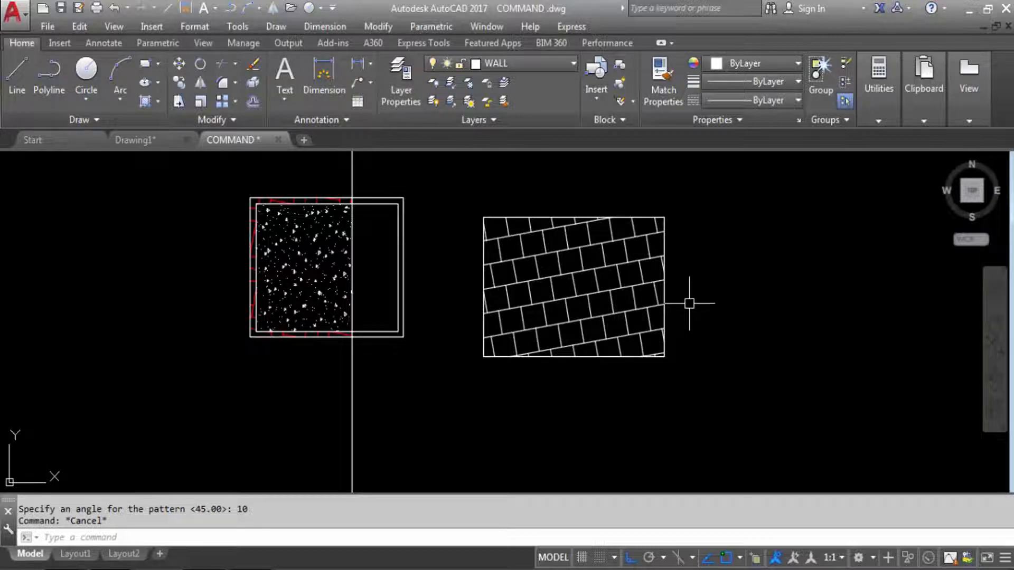
Edit the standalone rectangle's hatch with HATCHEDIT, changing it to the ANGLE pattern at scale 10, and check it.
{"action": "type", "text": "HE"}
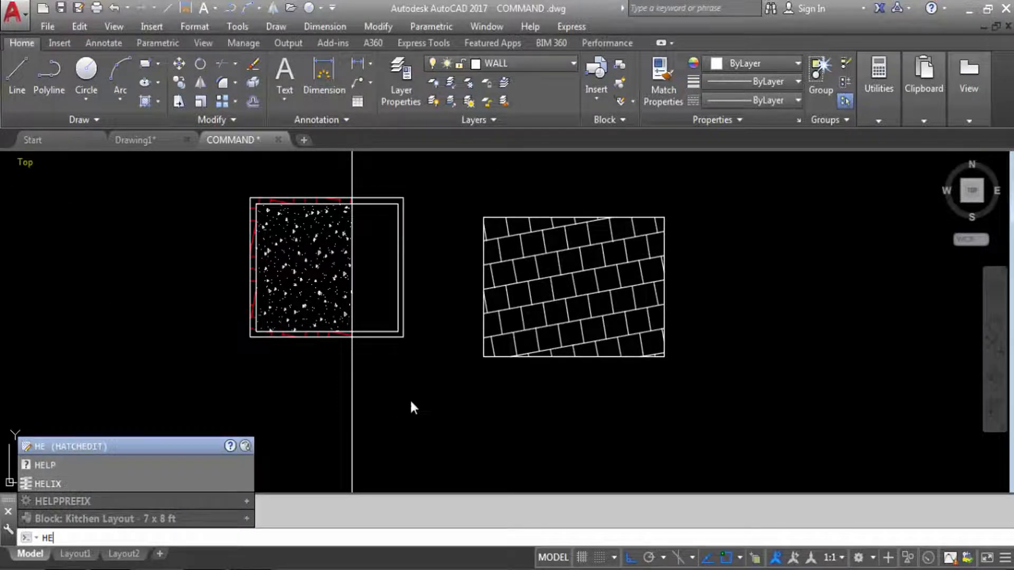
{"action": "key", "text": "Return"}
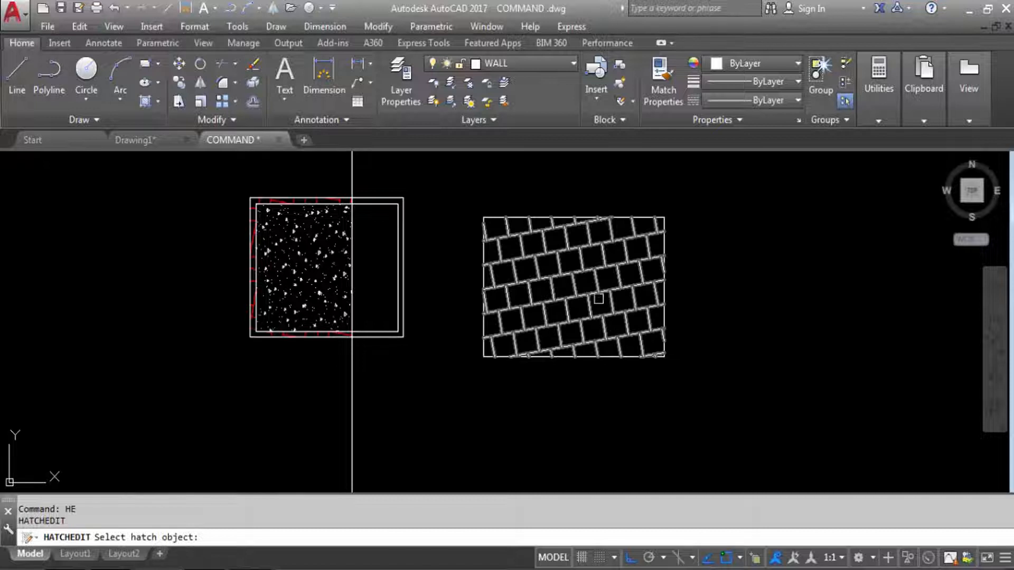
{"action": "left_click", "coordinate": [584, 296]}
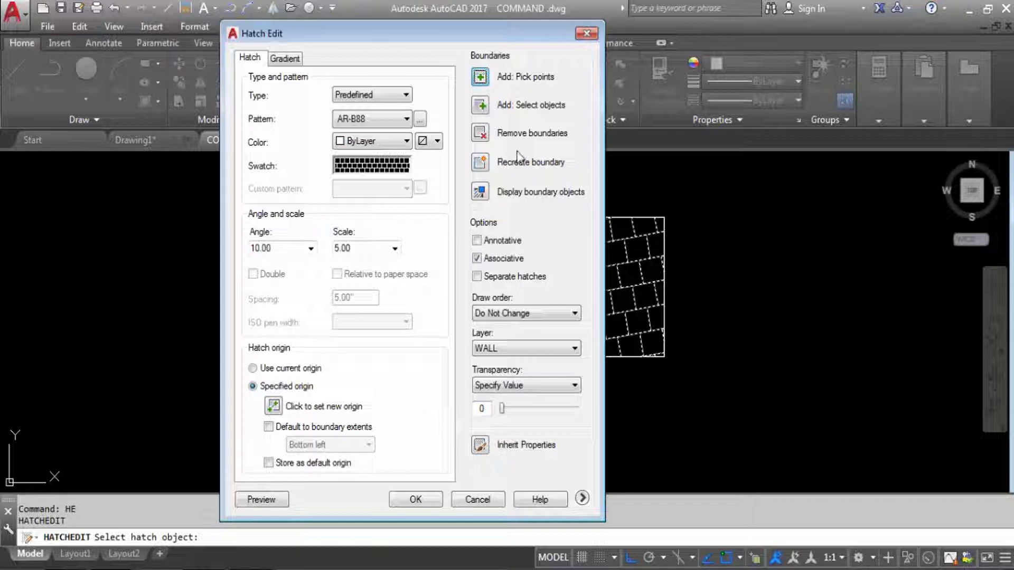
{"action": "left_click", "coordinate": [380, 168]}
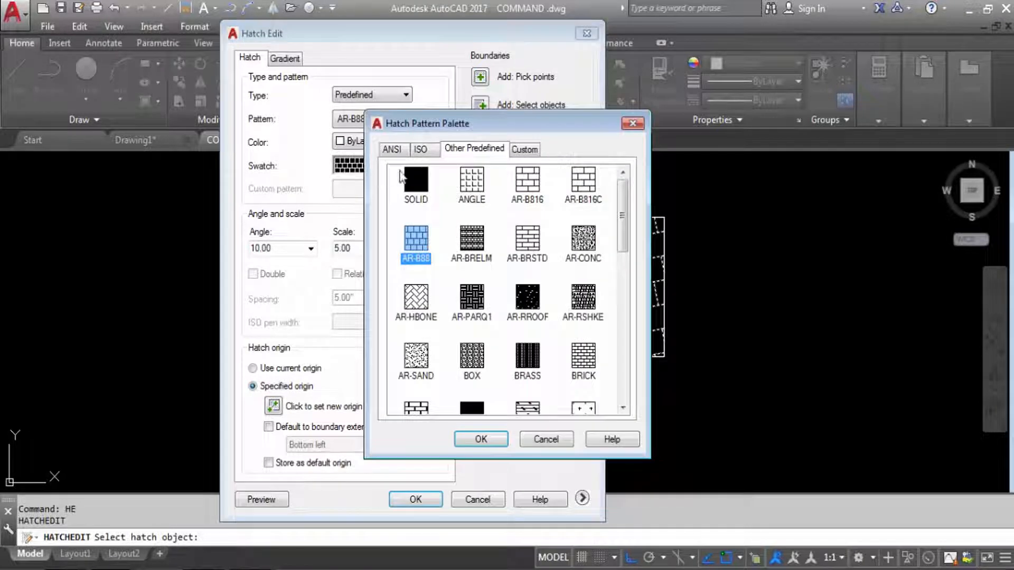
{"action": "left_click", "coordinate": [465, 185]}
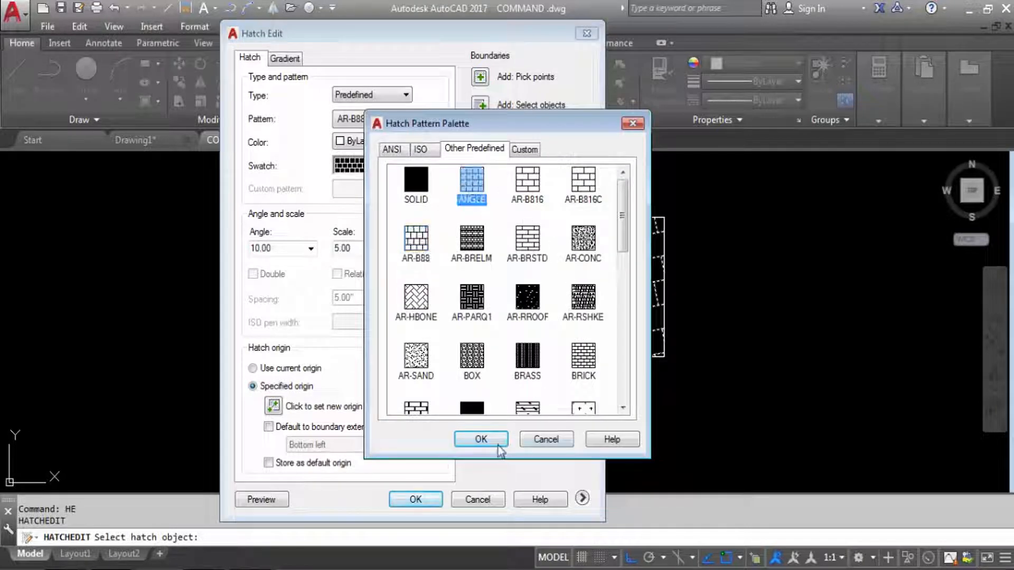
{"action": "left_click", "coordinate": [481, 439]}
{"action": "double_click", "coordinate": [373, 251]}
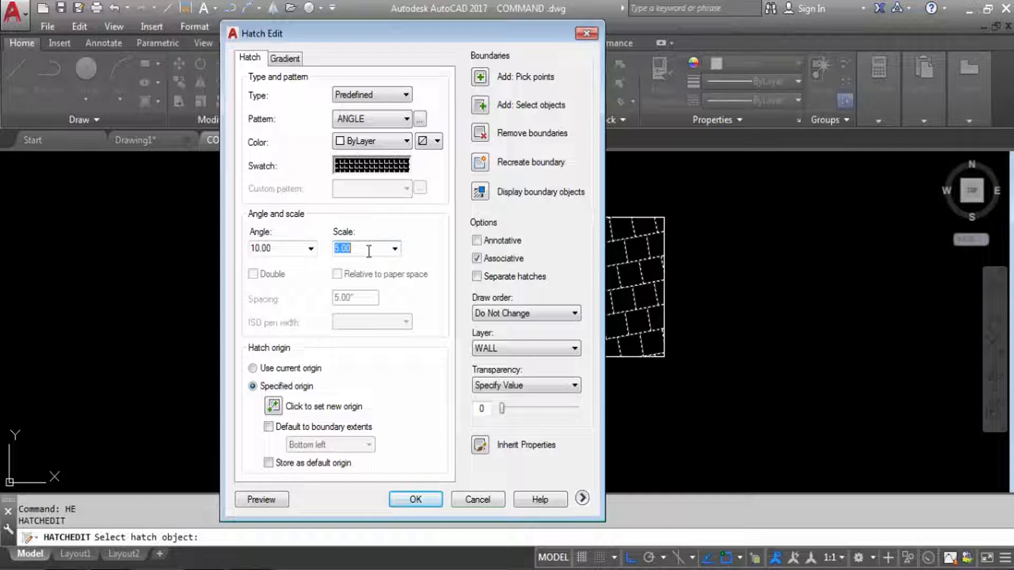
{"action": "type", "text": "10"}
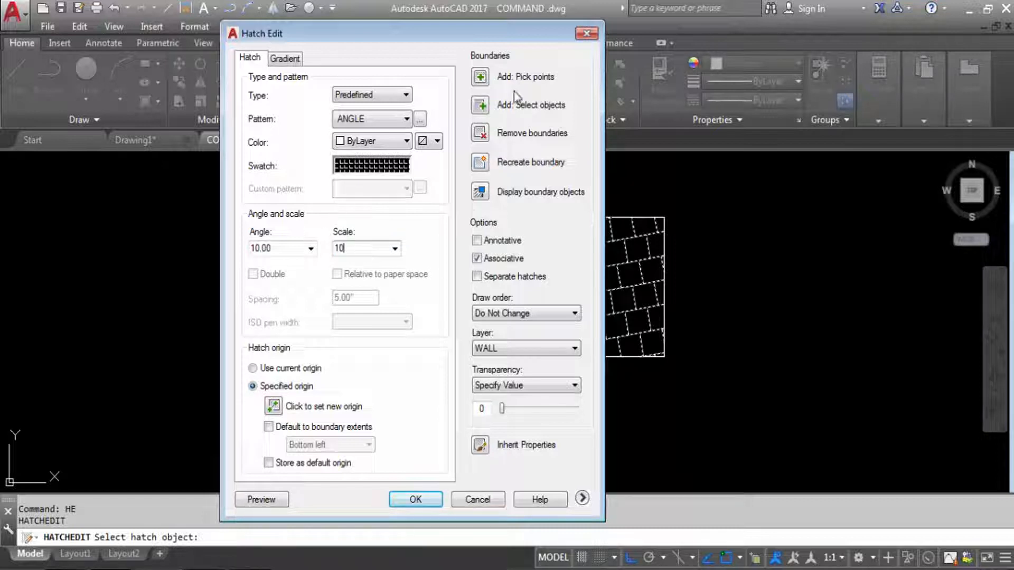
{"action": "left_click", "coordinate": [416, 499]}
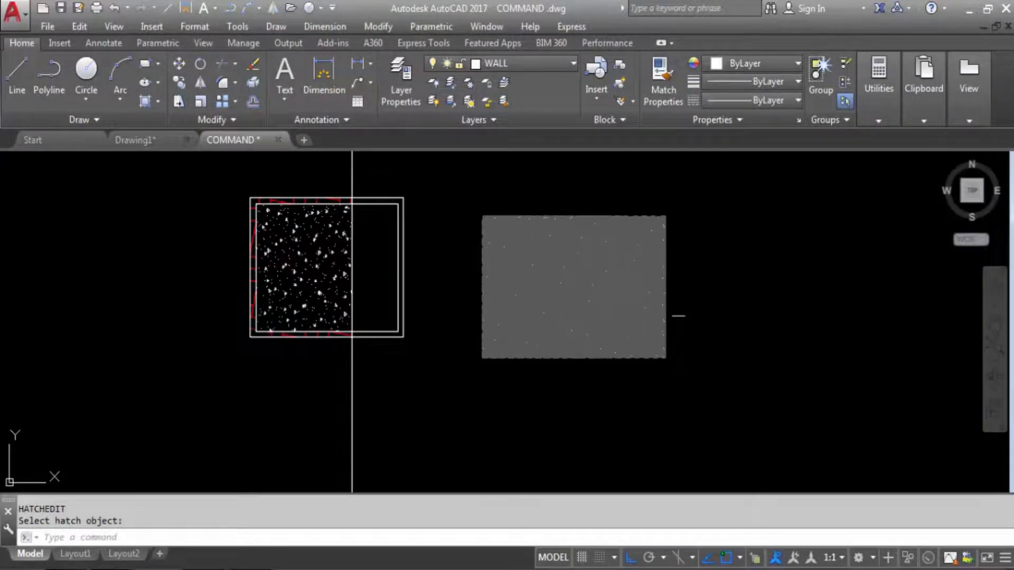
{"action": "left_click", "coordinate": [657, 310]}
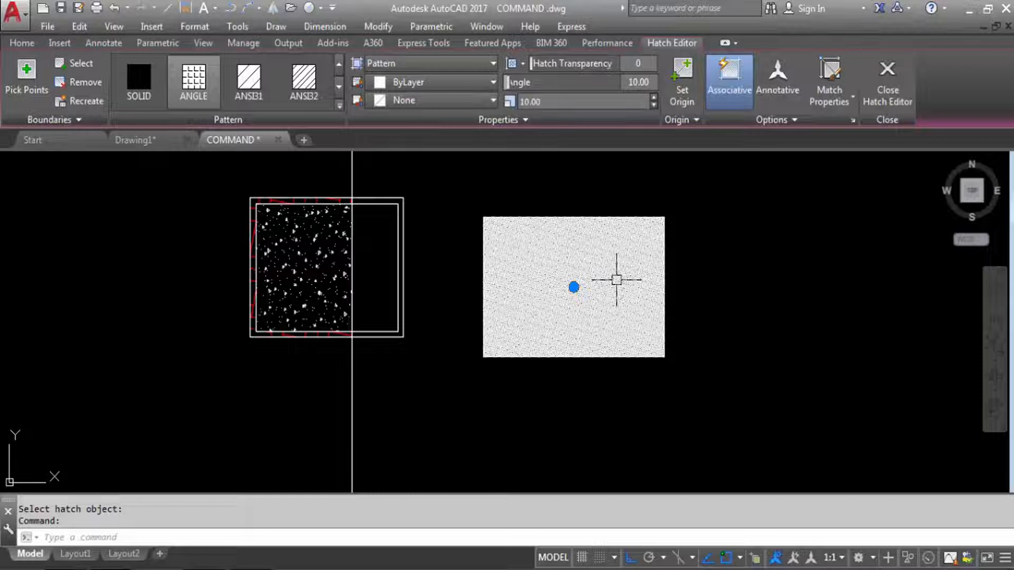
{"action": "key", "text": "Escape"}
Reopen the ANGLE hatch for editing and set its scale to 50.
{"action": "type", "text": "HE"}
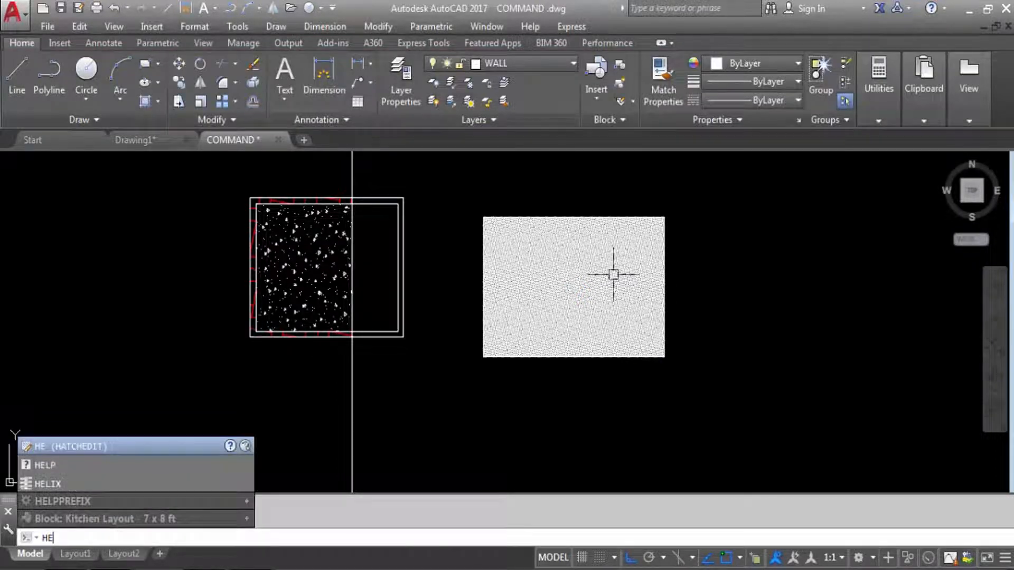
{"action": "key", "text": "Return"}
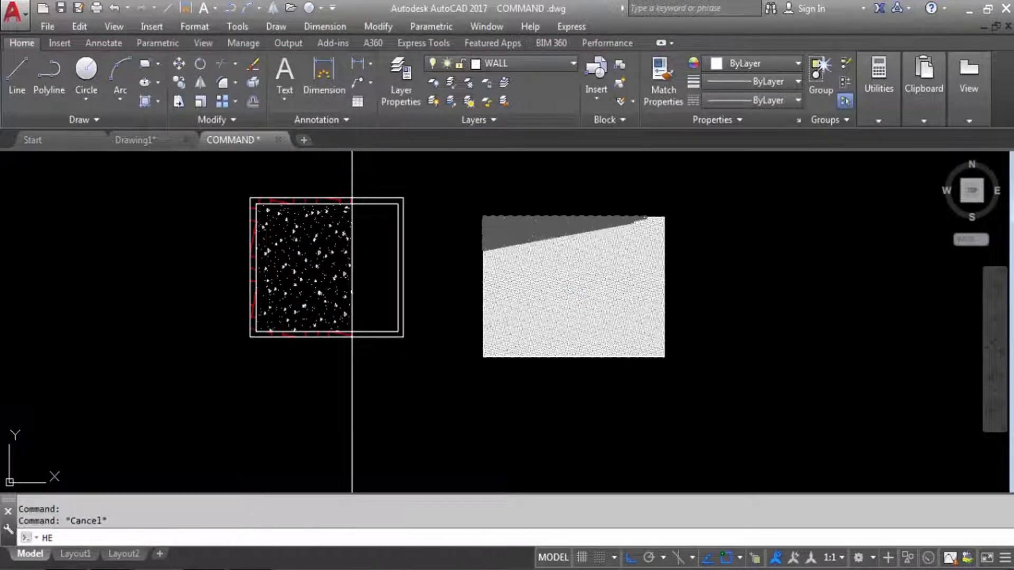
{"action": "key", "text": "Return"}
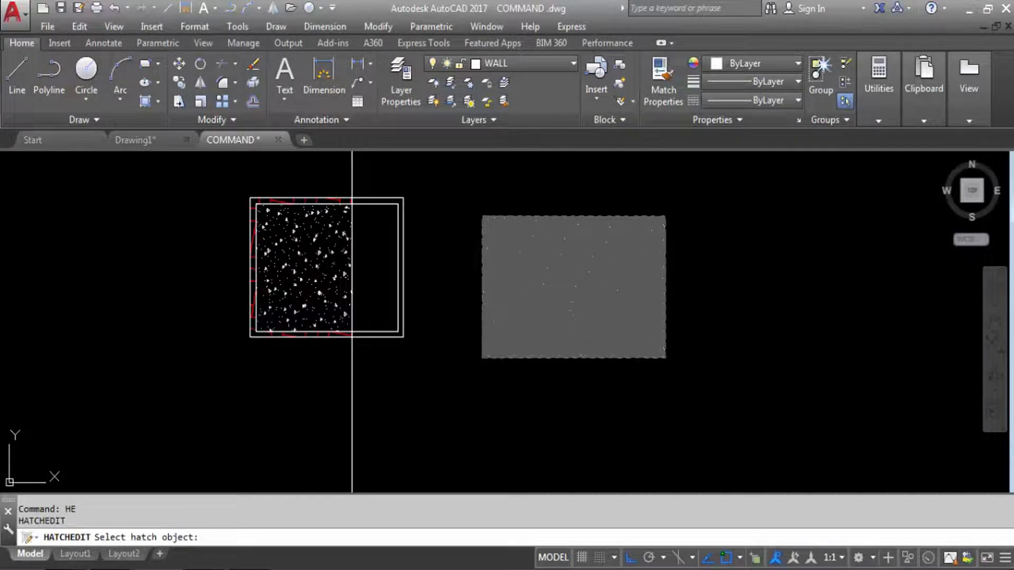
{"action": "left_click", "coordinate": [574, 287]}
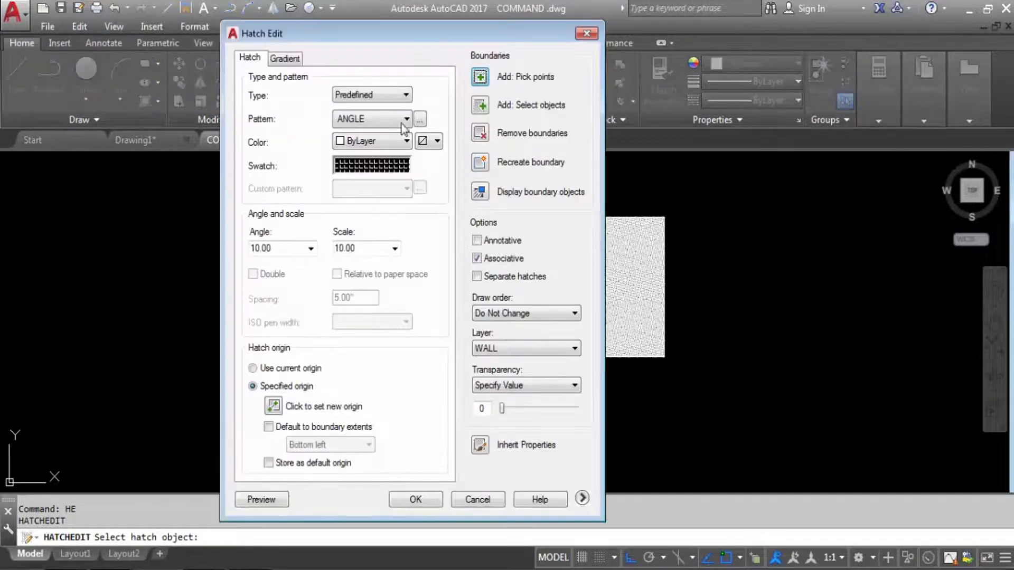
{"action": "double_click", "coordinate": [370, 246]}
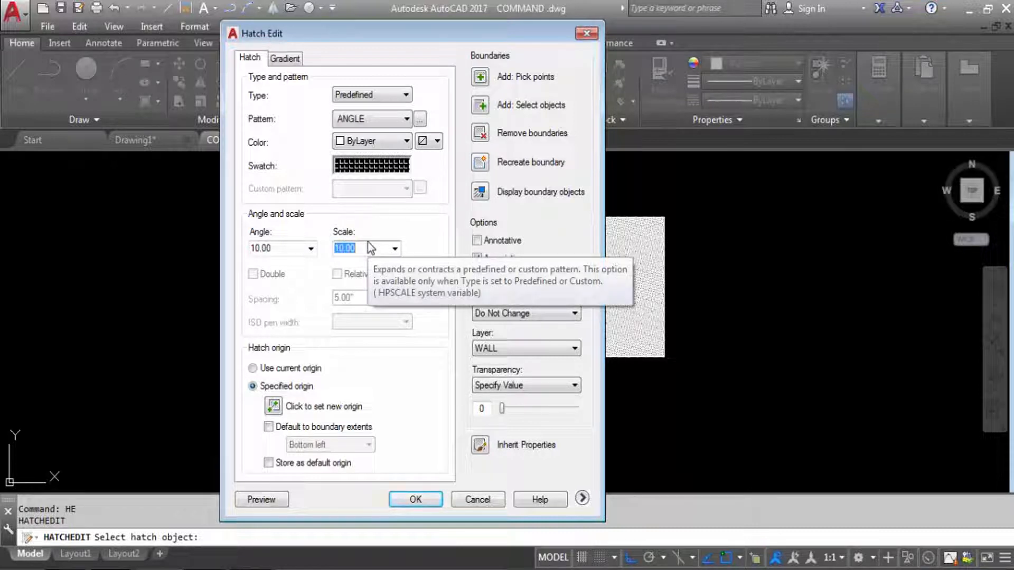
{"action": "type", "text": "50"}
{"action": "key", "text": "Return"}
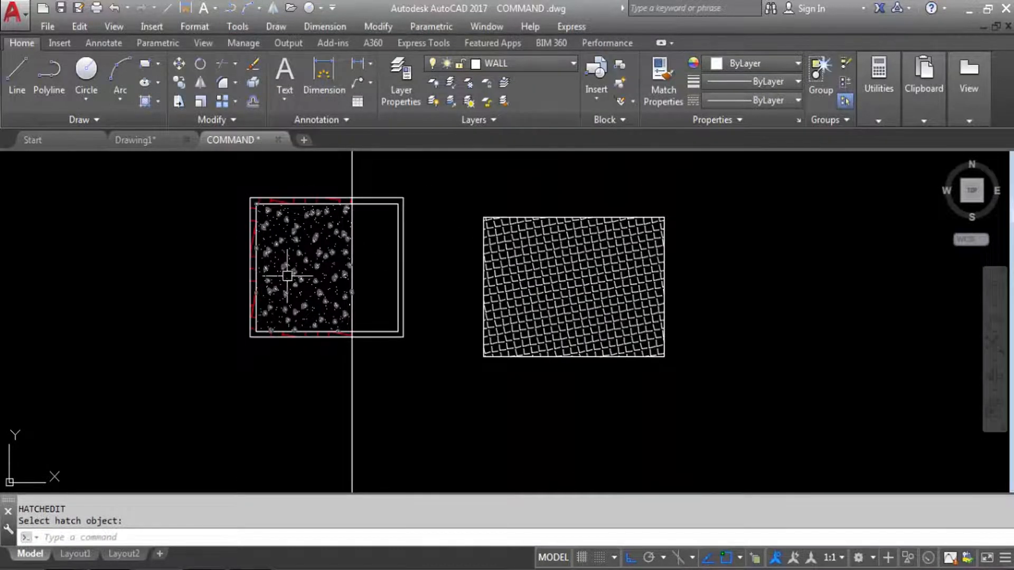
{"action": "type", "text": "HE"}
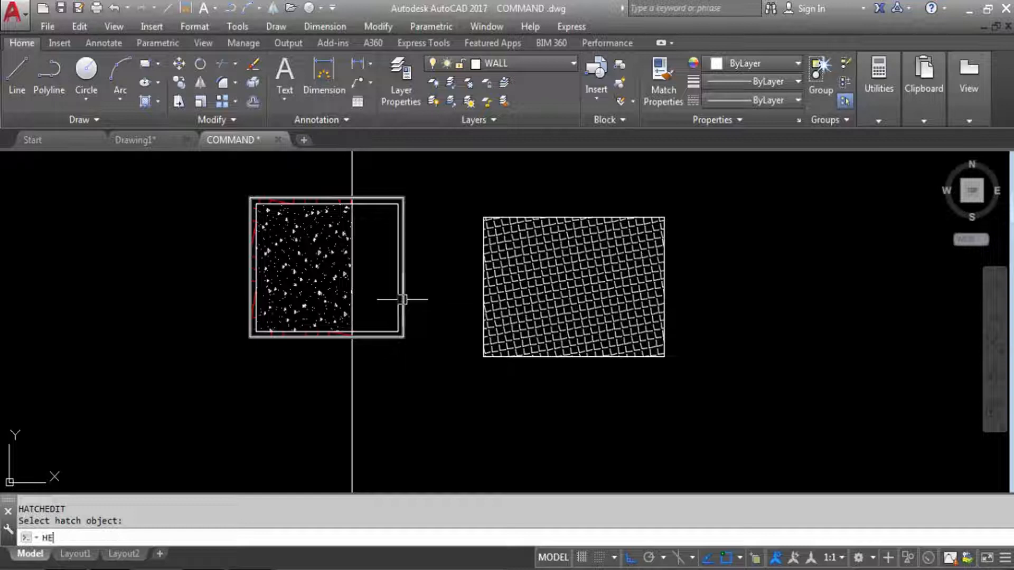
{"action": "key", "text": "Return"}
{"action": "left_click", "coordinate": [319, 246]}
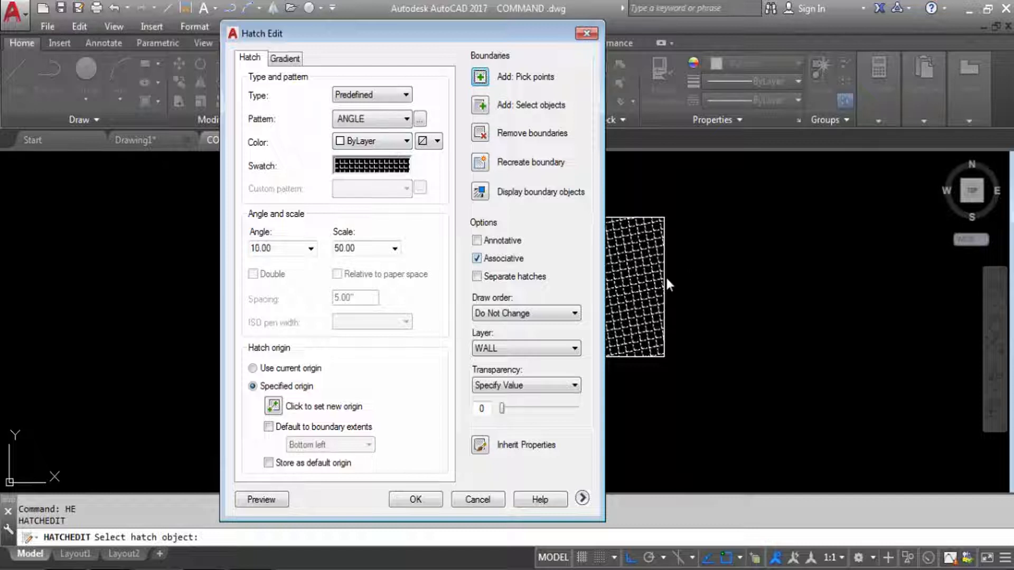
{"action": "left_click", "coordinate": [595, 35]}
{"action": "key", "text": "Escape"}
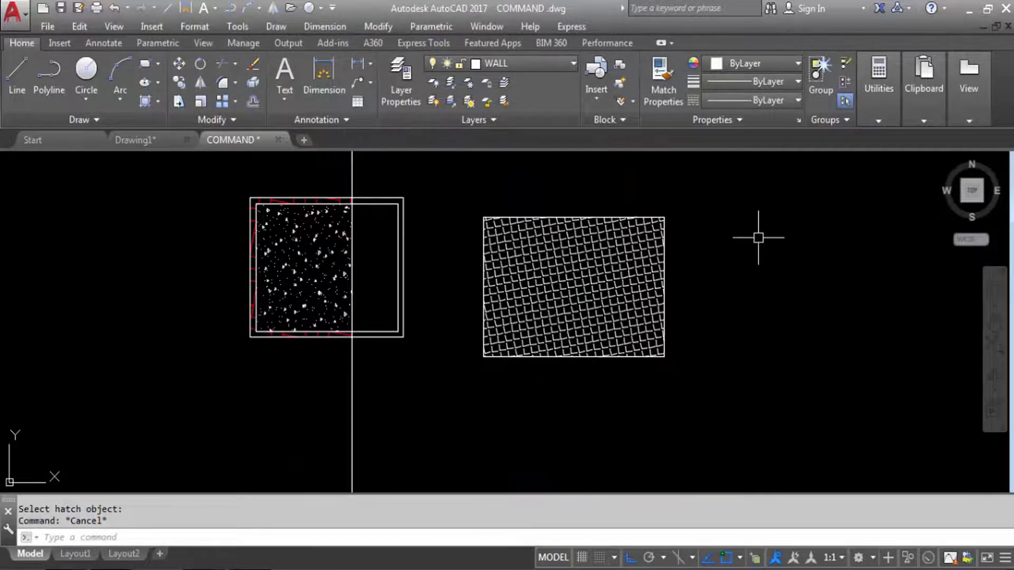
Erase the ANGLE hatch, the concrete hatch inside the double rectangle and the vertical construction line.
{"action": "scroll", "coordinate": [432, 302], "scroll_direction": "down", "scroll_amount": 4}
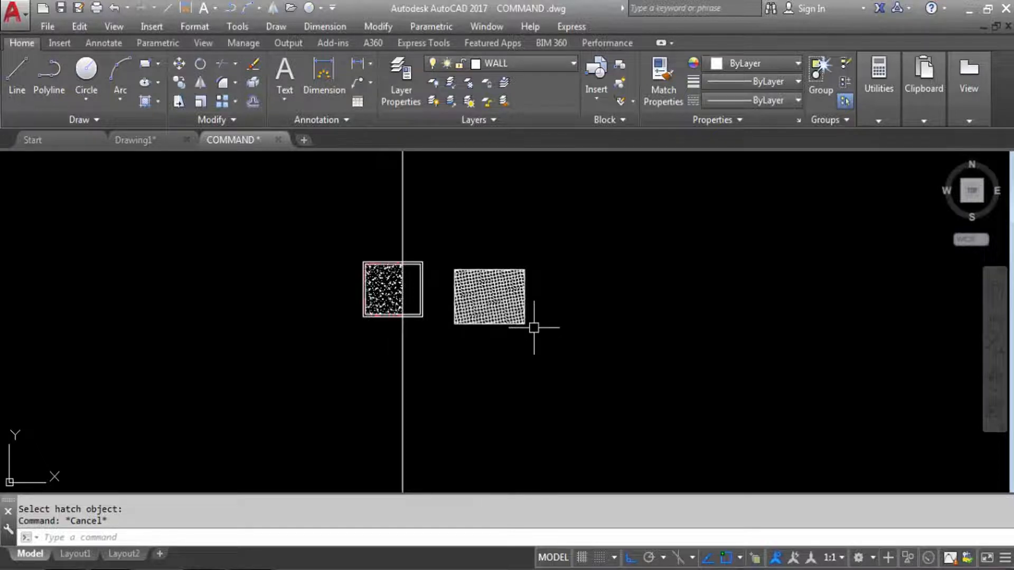
{"action": "left_click", "coordinate": [482, 302]}
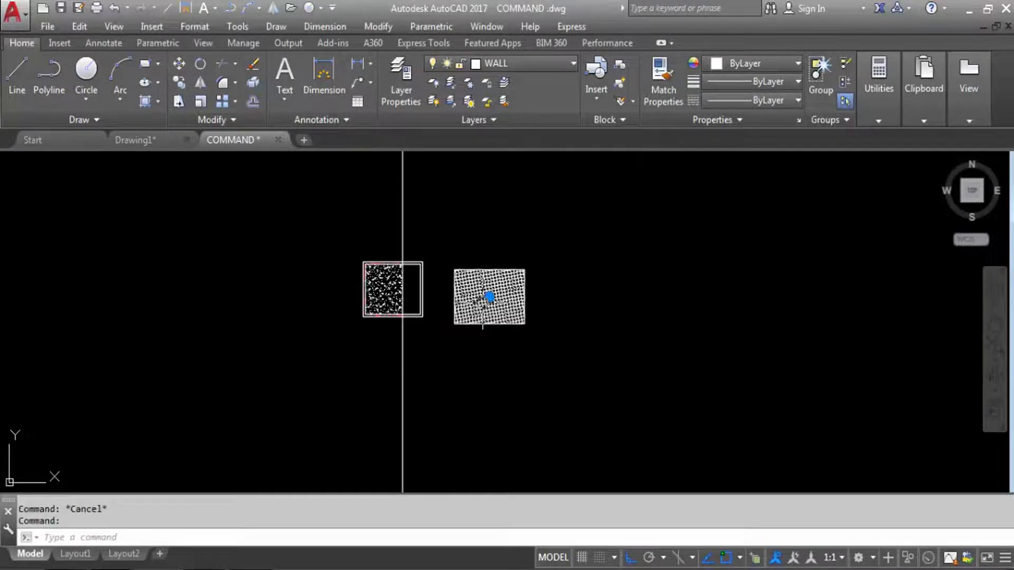
{"action": "key", "text": "Delete"}
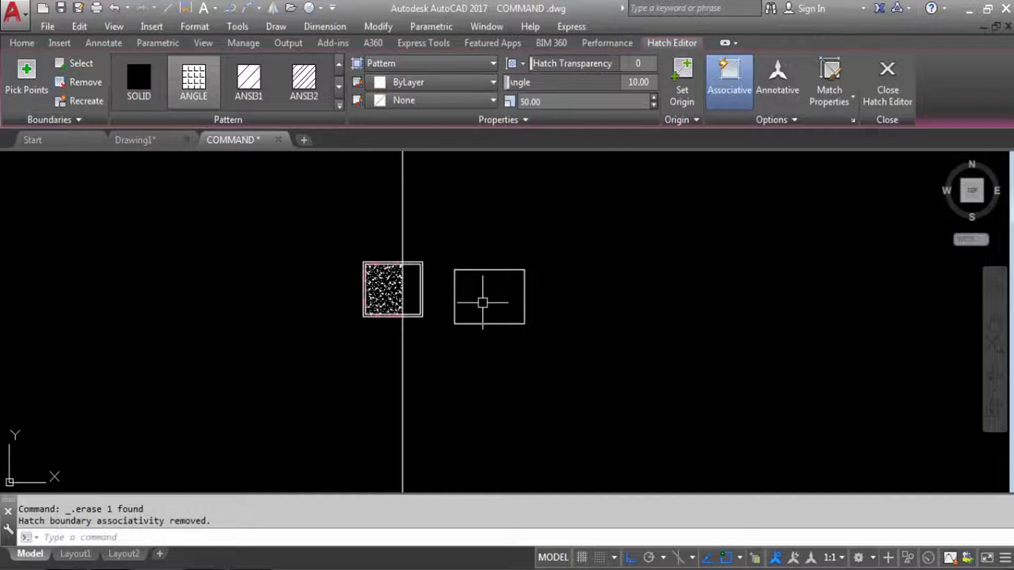
{"action": "left_click", "coordinate": [381, 290]}
{"action": "mouse_move", "coordinate": [384, 289]}
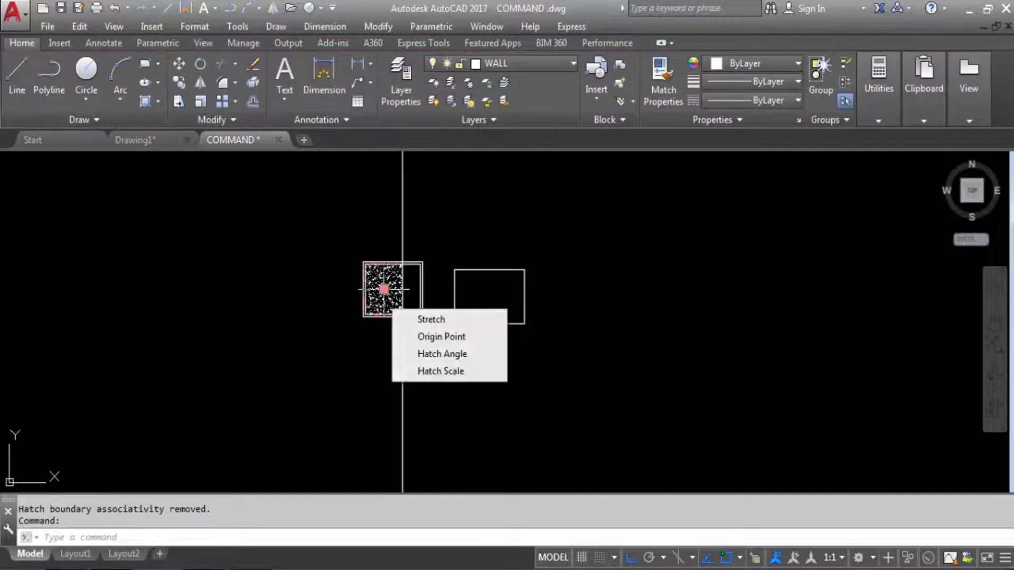
{"action": "key", "text": "Delete"}
{"action": "left_click", "coordinate": [433, 207]}
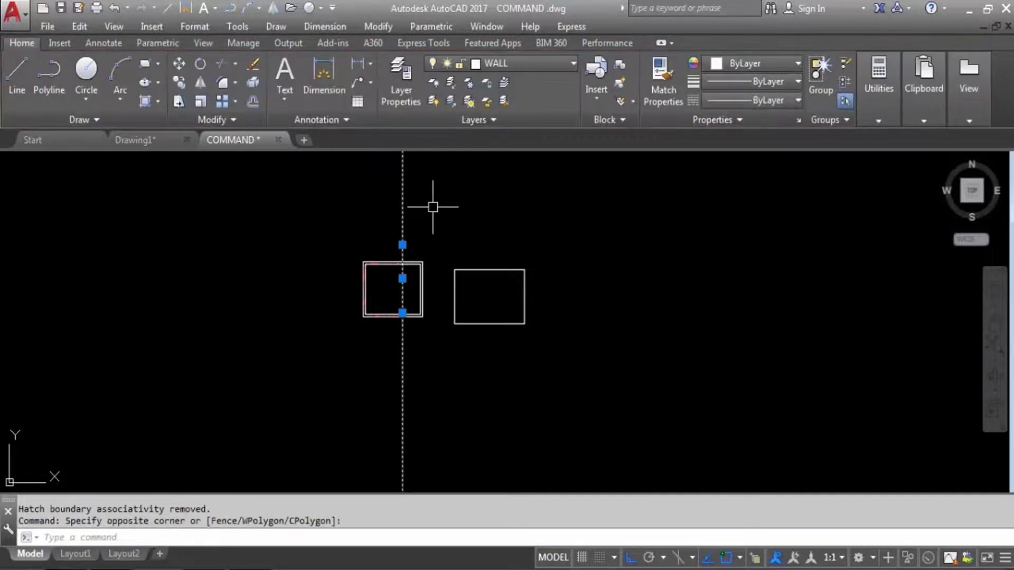
{"action": "left_click", "coordinate": [313, 208]}
{"action": "key", "text": "Delete"}
Hatch the inside of the double rectangle with the SOLID pattern in Blue at transparency 70.
{"action": "scroll", "coordinate": [412, 299], "scroll_direction": "up", "scroll_amount": 2}
{"action": "type", "text": "H"}
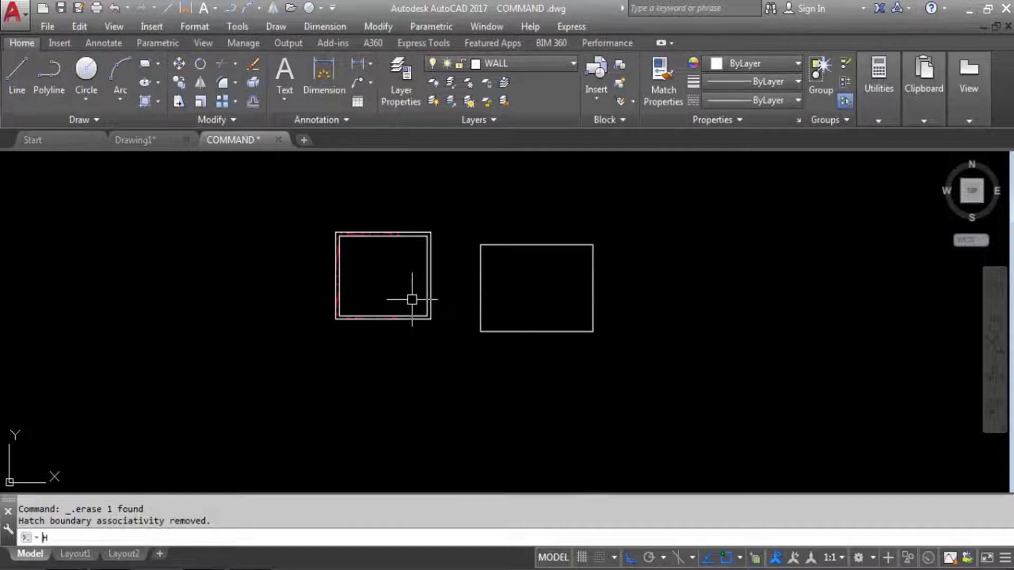
{"action": "key", "text": "Return"}
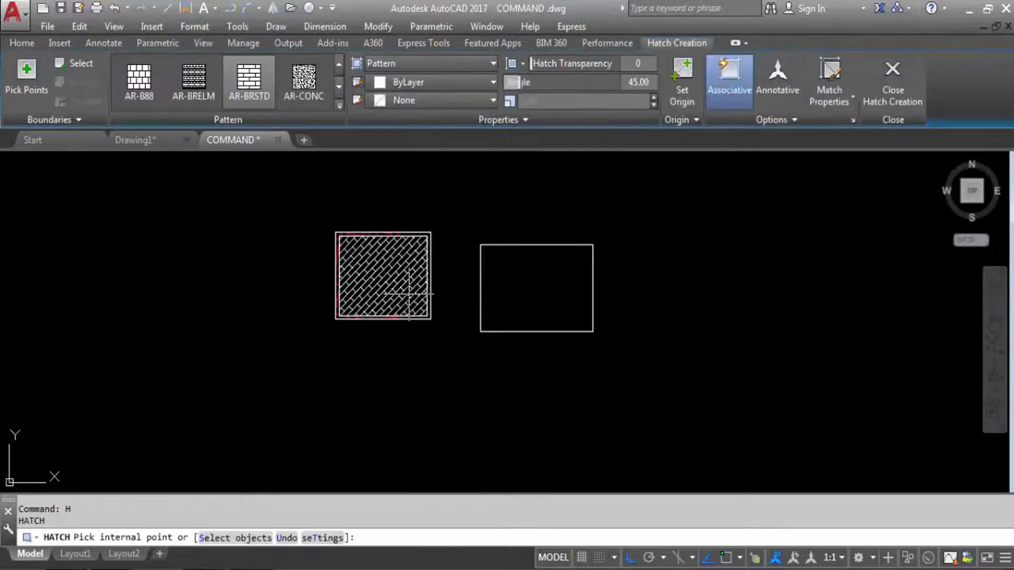
{"action": "left_click", "coordinate": [331, 546]}
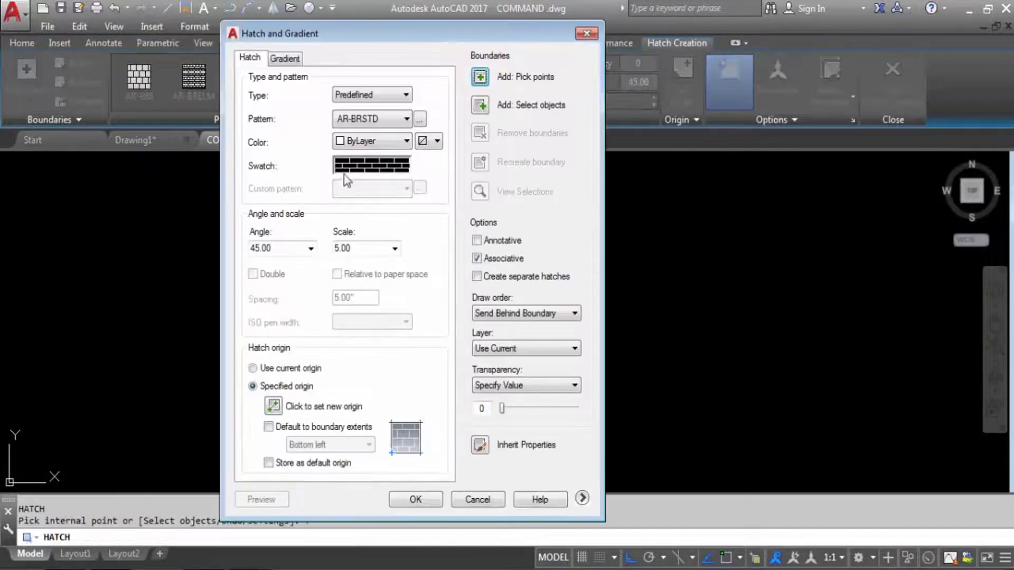
{"action": "left_click", "coordinate": [420, 119]}
{"action": "left_click", "coordinate": [416, 180]}
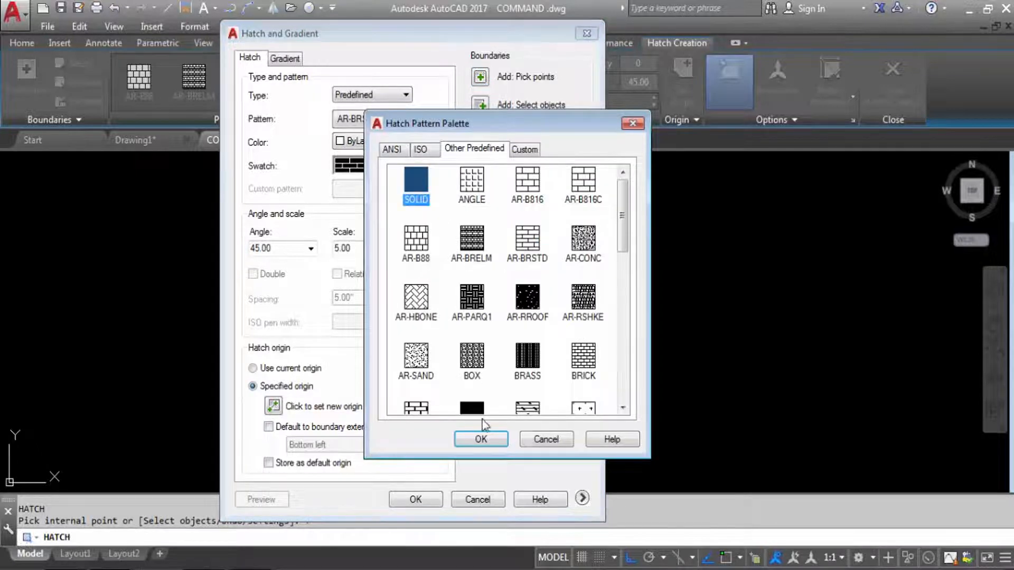
{"action": "left_click", "coordinate": [481, 439]}
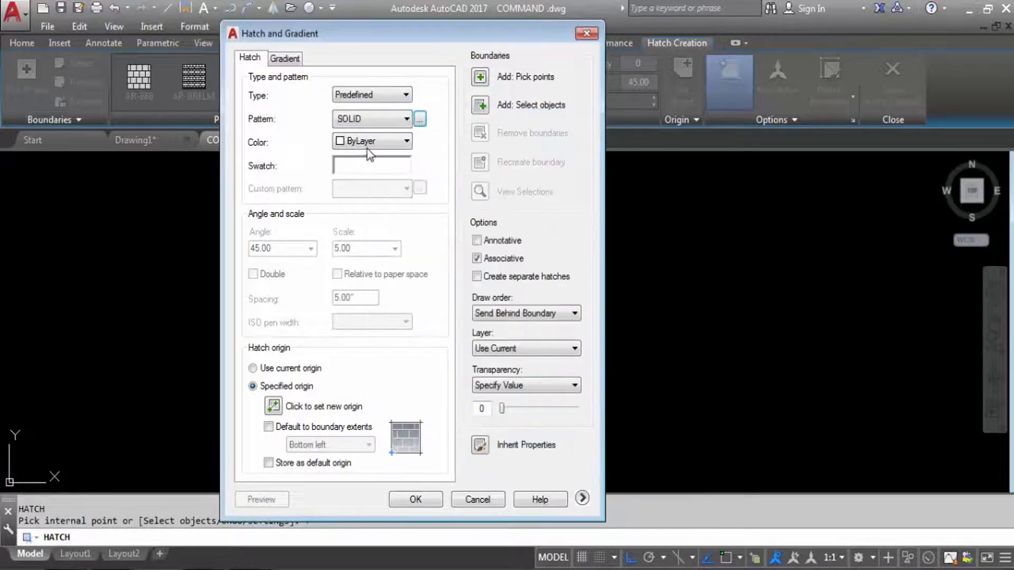
{"action": "left_click", "coordinate": [368, 144]}
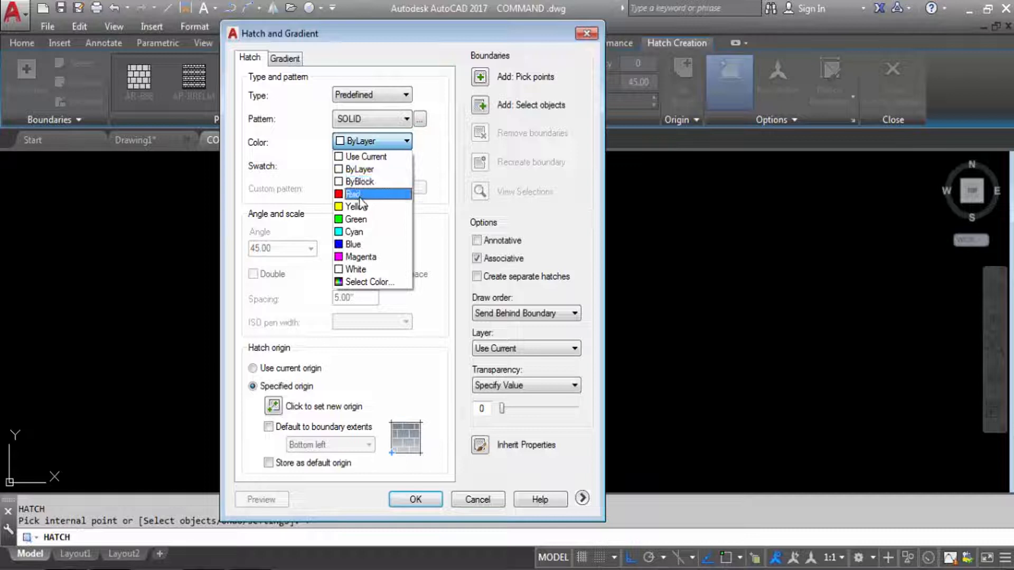
{"action": "left_click", "coordinate": [358, 246]}
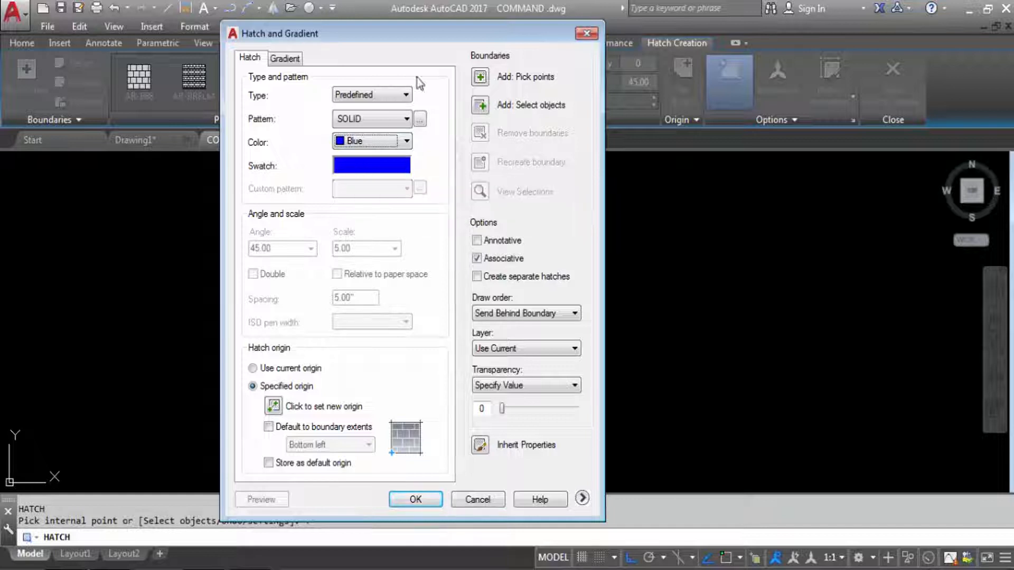
{"action": "left_click", "coordinate": [478, 78]}
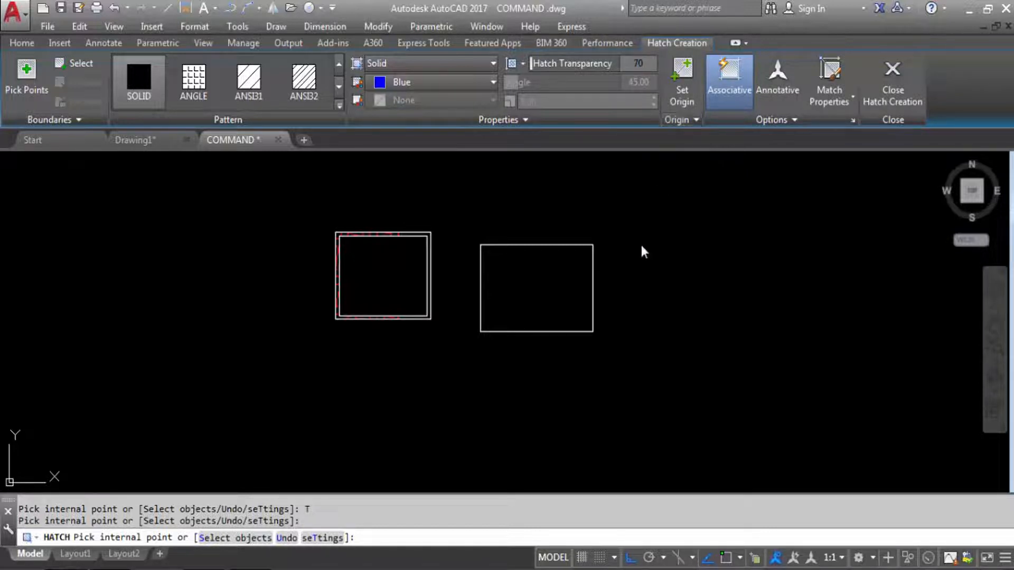
{"action": "left_click", "coordinate": [388, 272]}
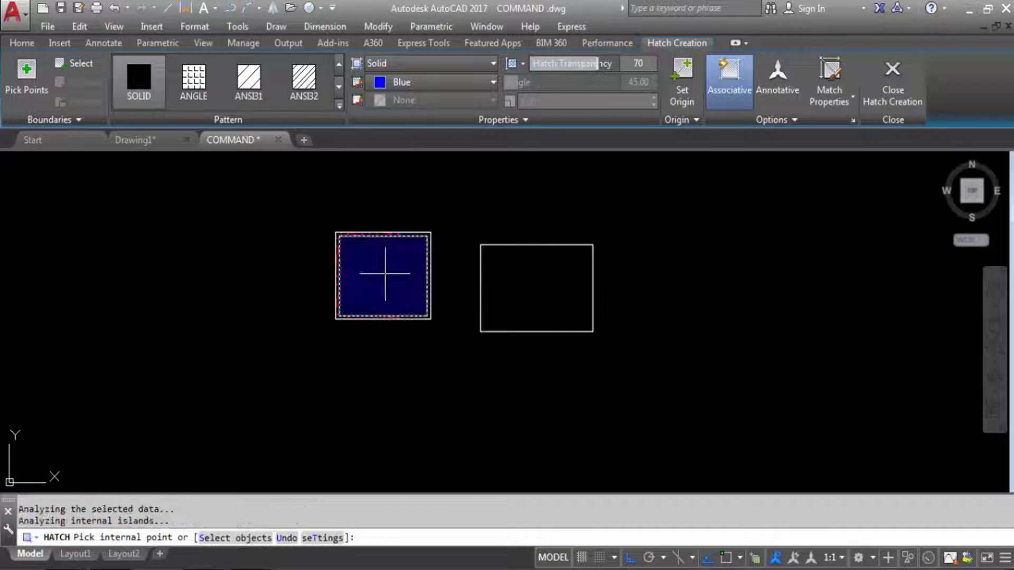
Set the transparency of the solid blue hatch to 80.
{"action": "scroll", "coordinate": [391, 333], "scroll_direction": "up", "scroll_amount": 2}
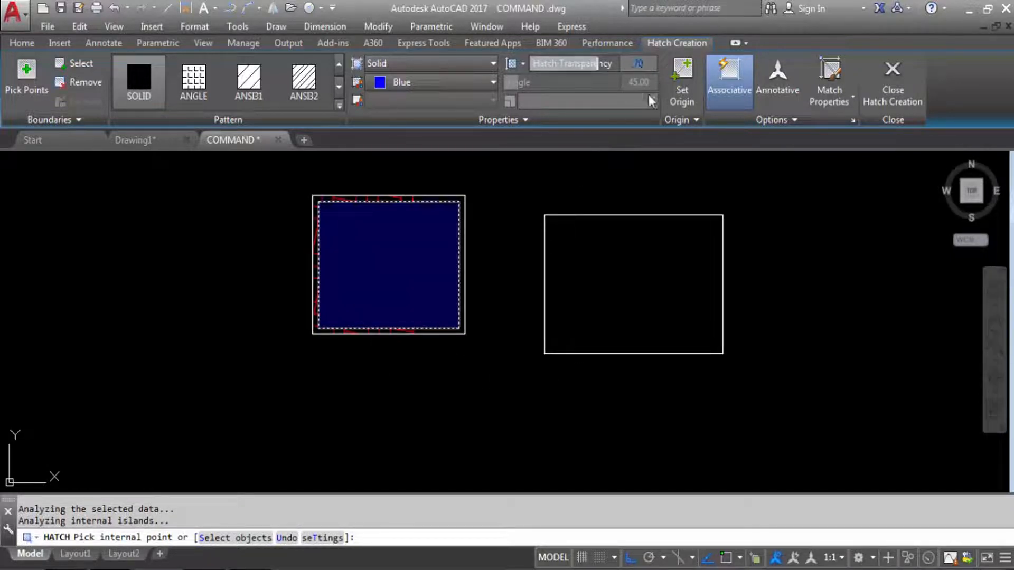
{"action": "type", "text": "80"}
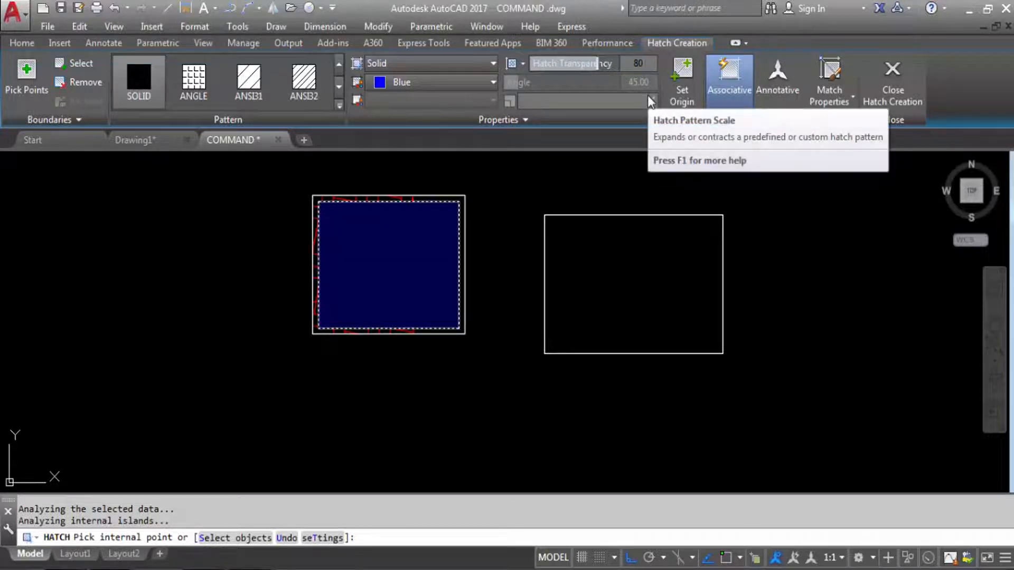
{"action": "key", "text": "Return"}
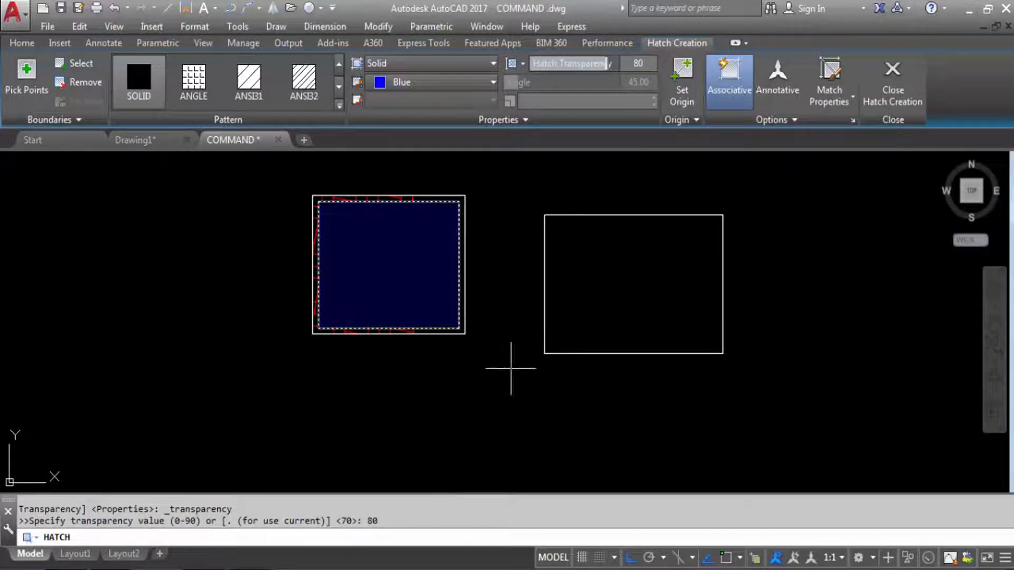
Hatch the single rectangle with the SOLID pattern in Blue at transparency 0.
{"action": "key", "text": "Return"}
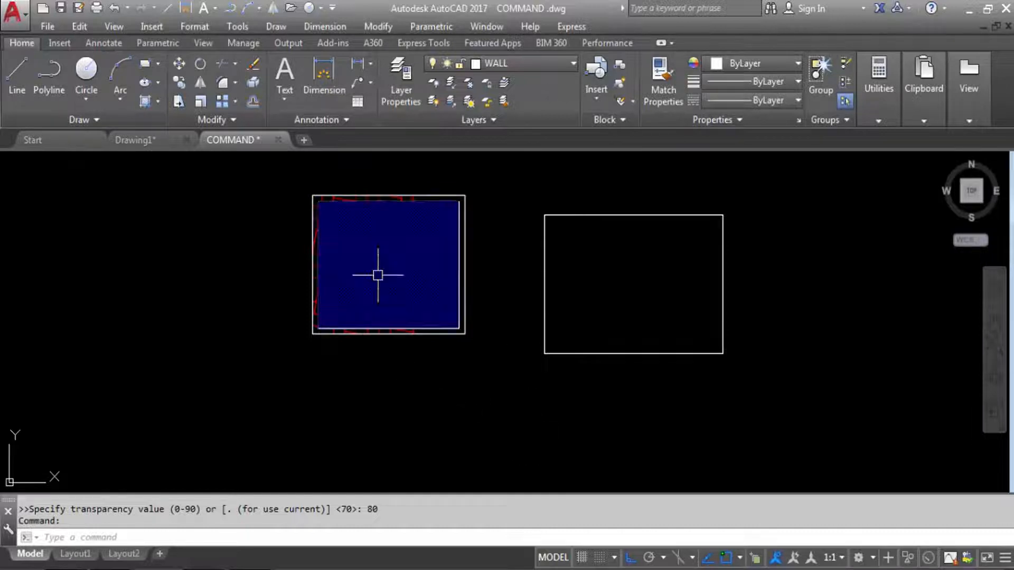
{"action": "type", "text": "H"}
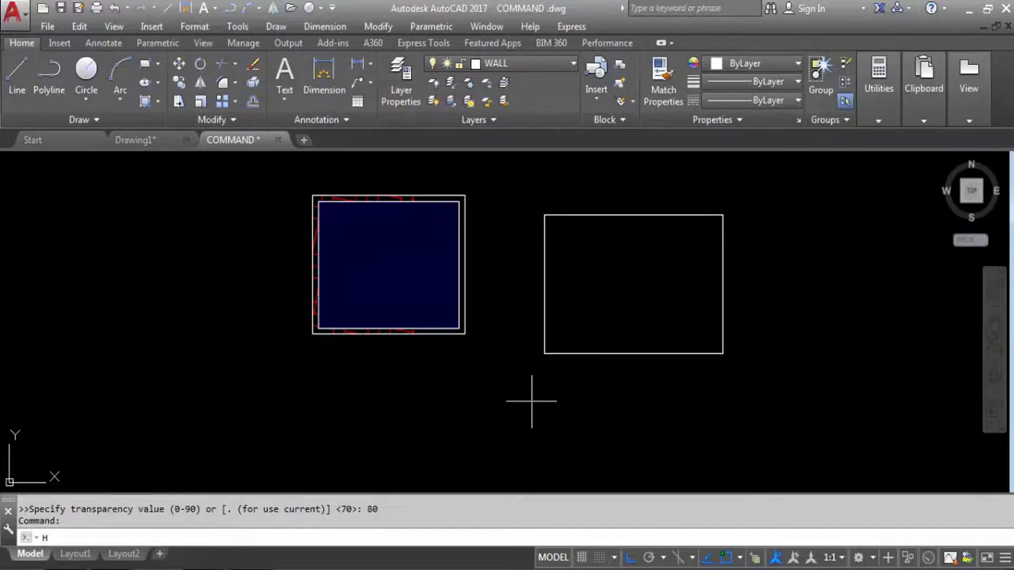
{"action": "key", "text": "Return"}
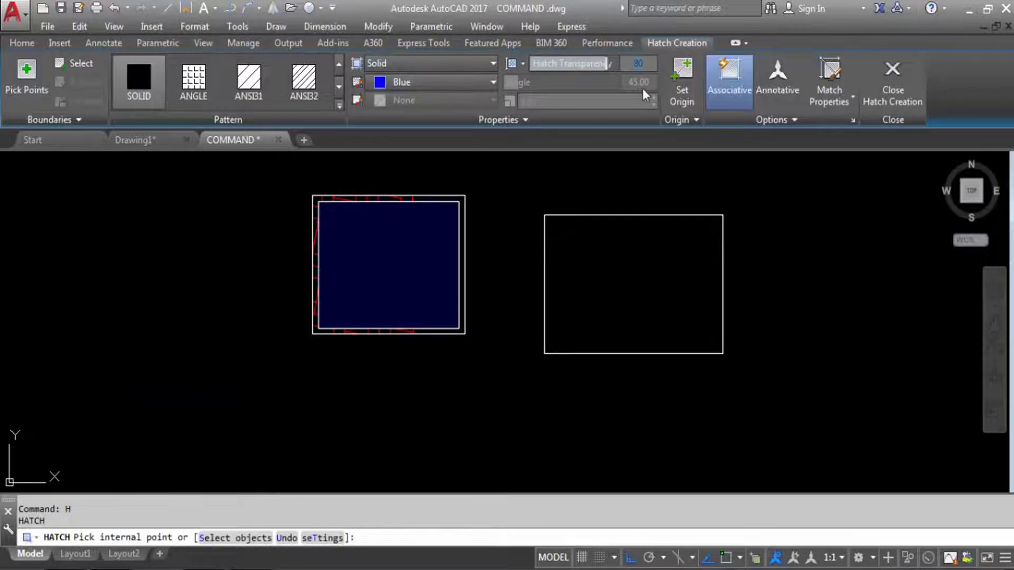
{"action": "type", "text": "0"}
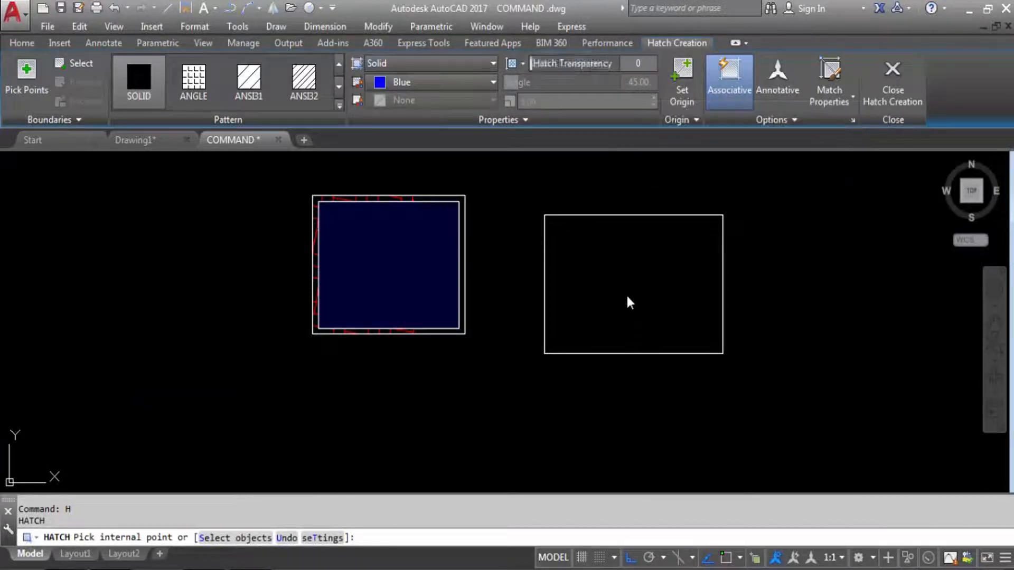
{"action": "left_click", "coordinate": [637, 296]}
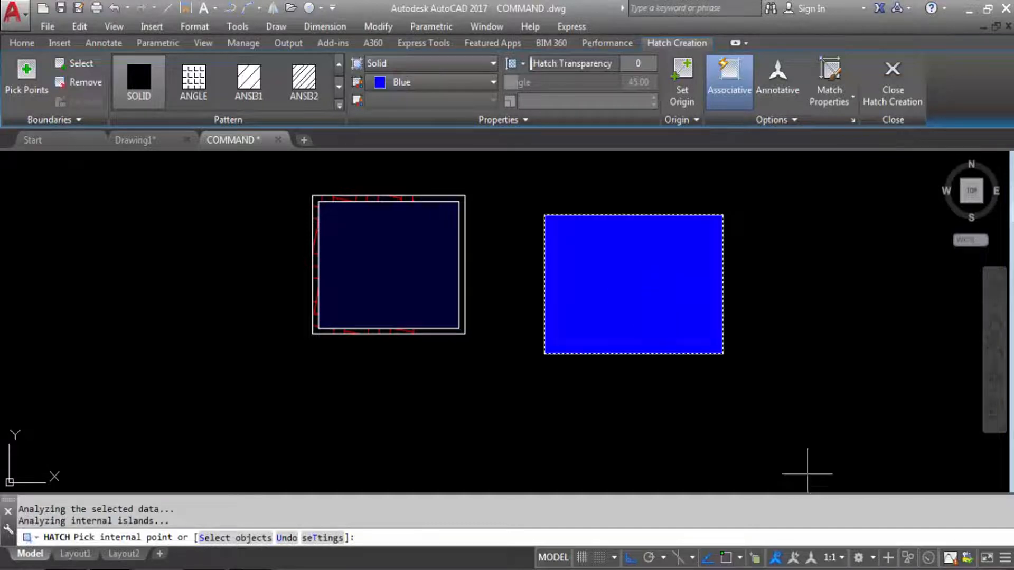
{"action": "key", "text": "Return"}
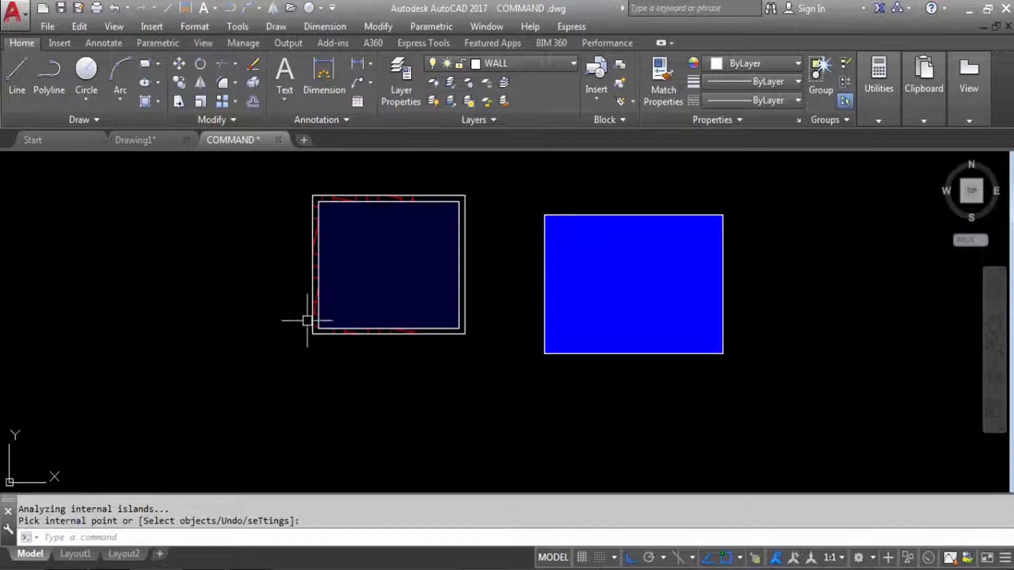
Erase the solid blue hatch from the single rectangle.
{"action": "key", "text": "Return"}
{"action": "left_click", "coordinate": [600, 290]}
{"action": "key", "text": "Delete"}
Hatch the single rectangle with the SOLID pattern in White at transparency 85.
{"action": "type", "text": "H"}
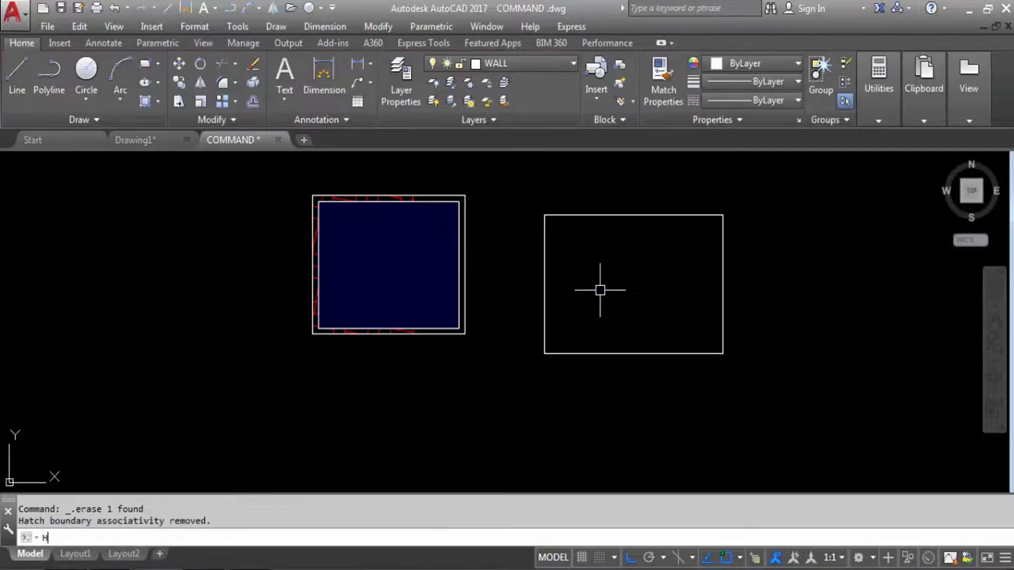
{"action": "key", "text": "Return"}
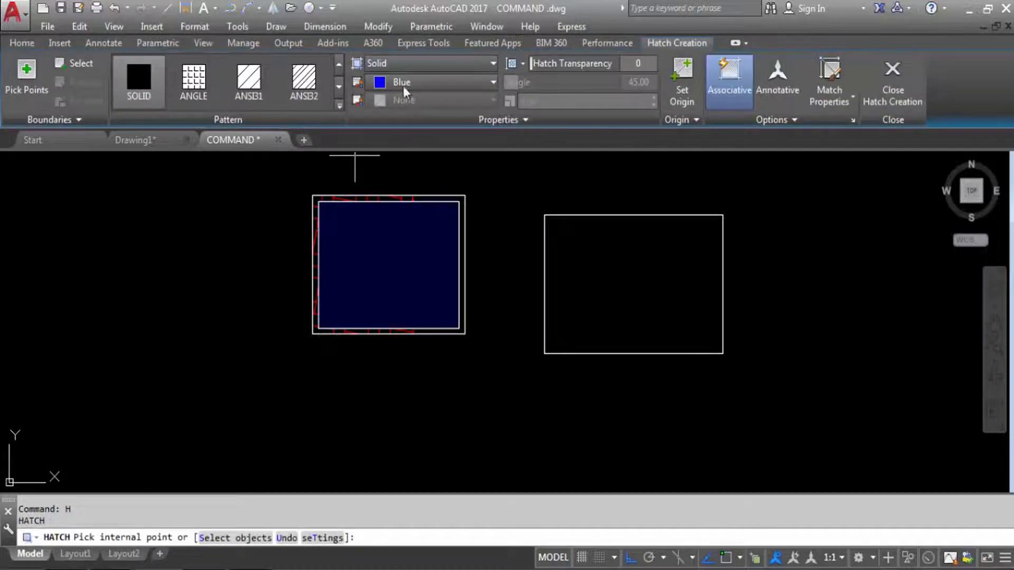
{"action": "left_click", "coordinate": [405, 87]}
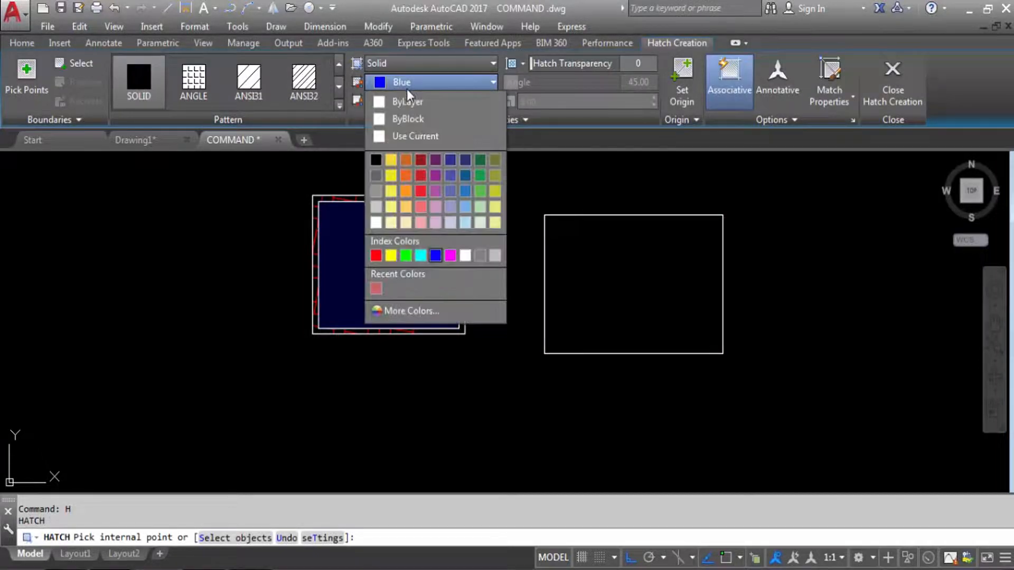
{"action": "left_click", "coordinate": [465, 256]}
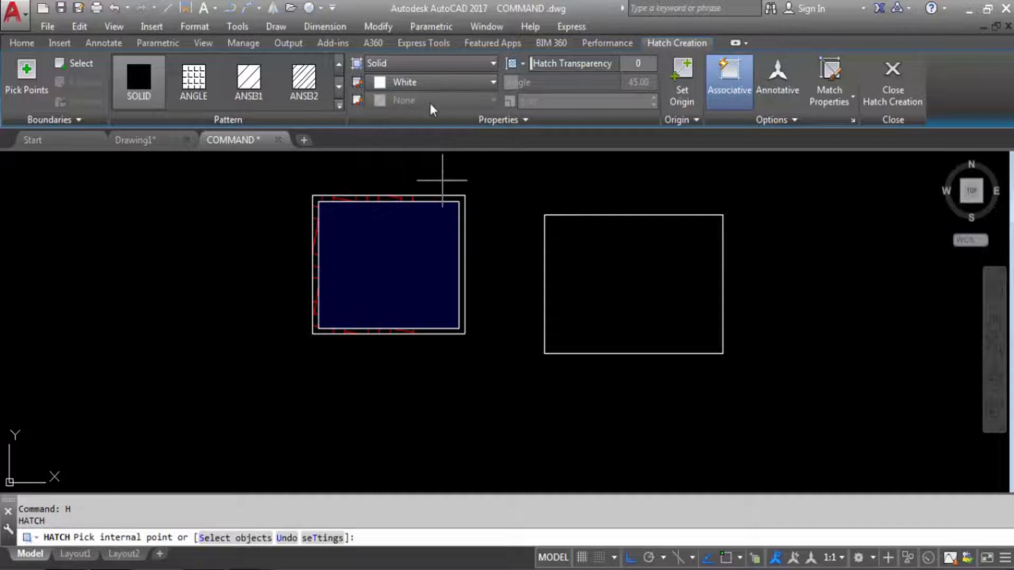
{"action": "left_click", "coordinate": [430, 85]}
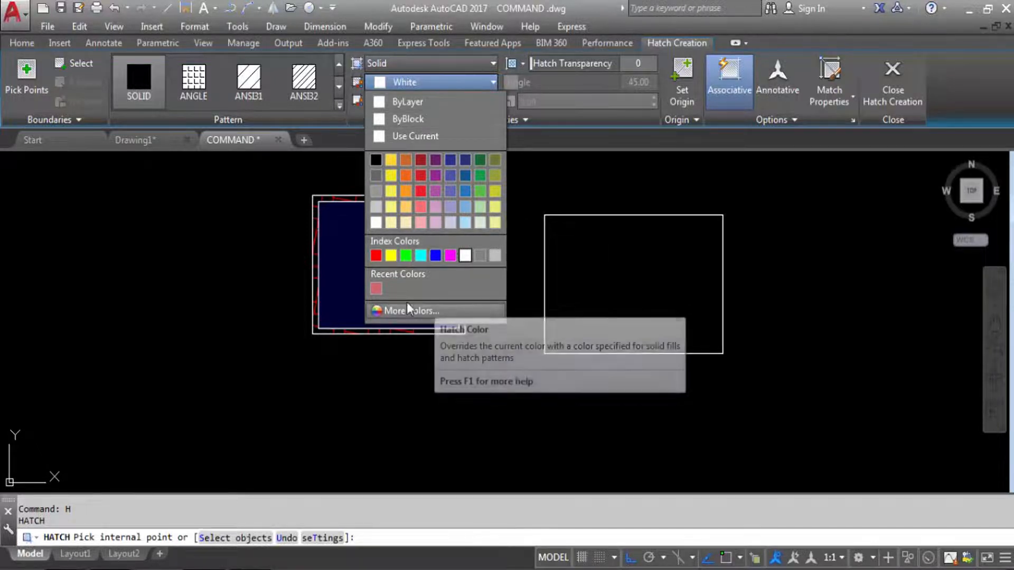
{"action": "left_click", "coordinate": [639, 62]}
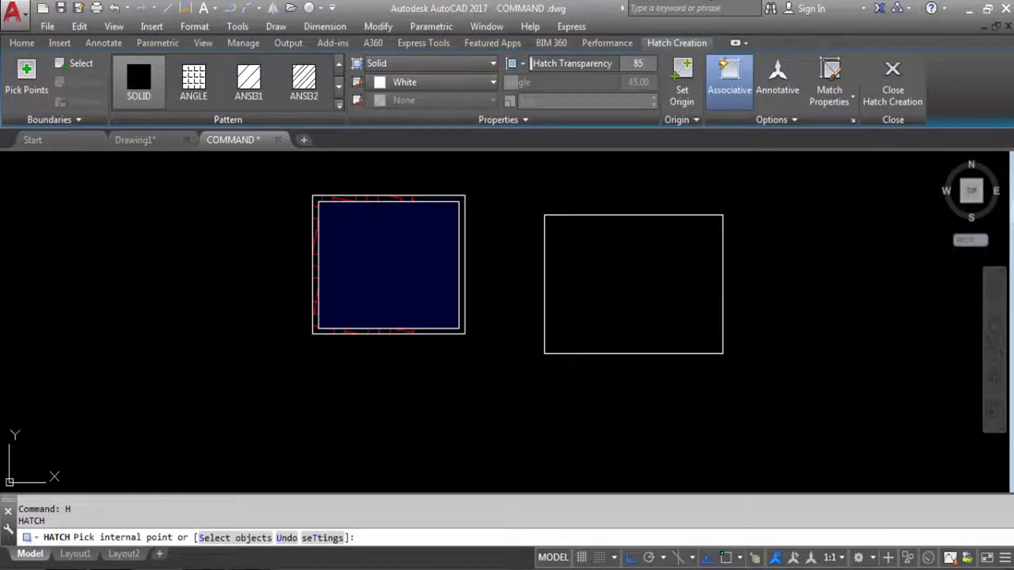
{"action": "left_click", "coordinate": [642, 296]}
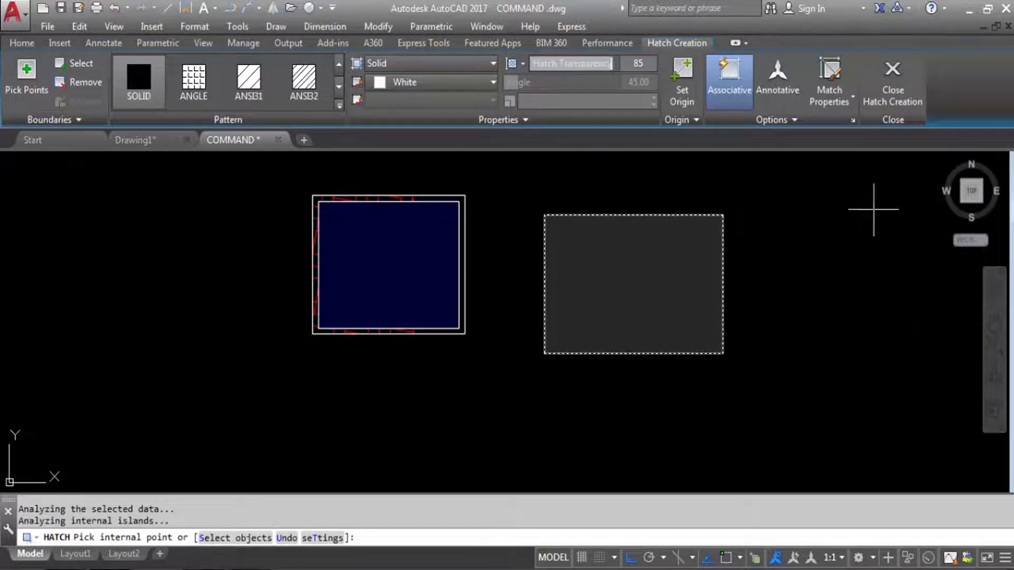
{"action": "left_click", "coordinate": [892, 80]}
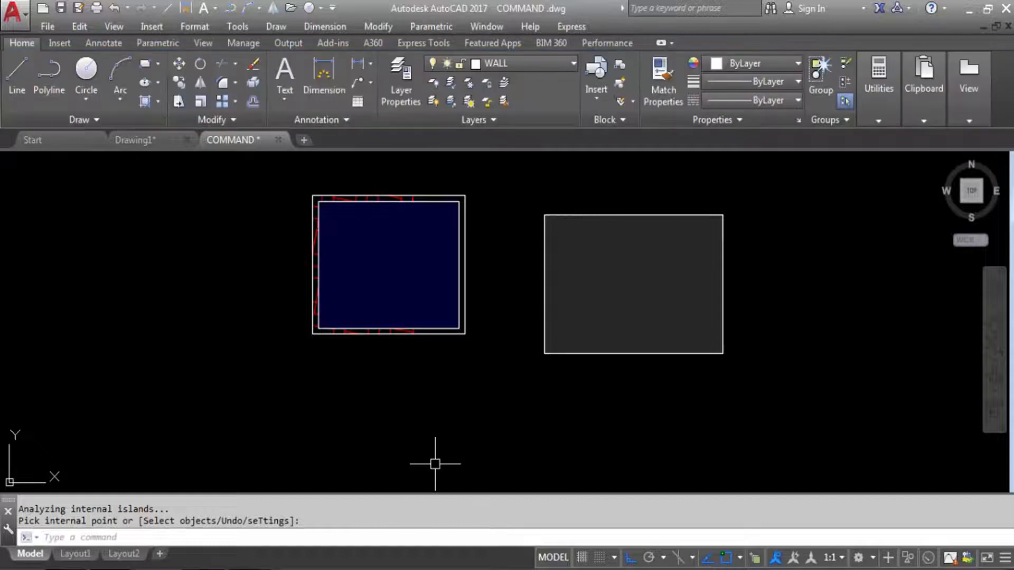
Erase the blue hatch inside the double rectangle and replace it with a SOLID White hatch at transparency 0.
{"action": "left_click", "coordinate": [407, 253]}
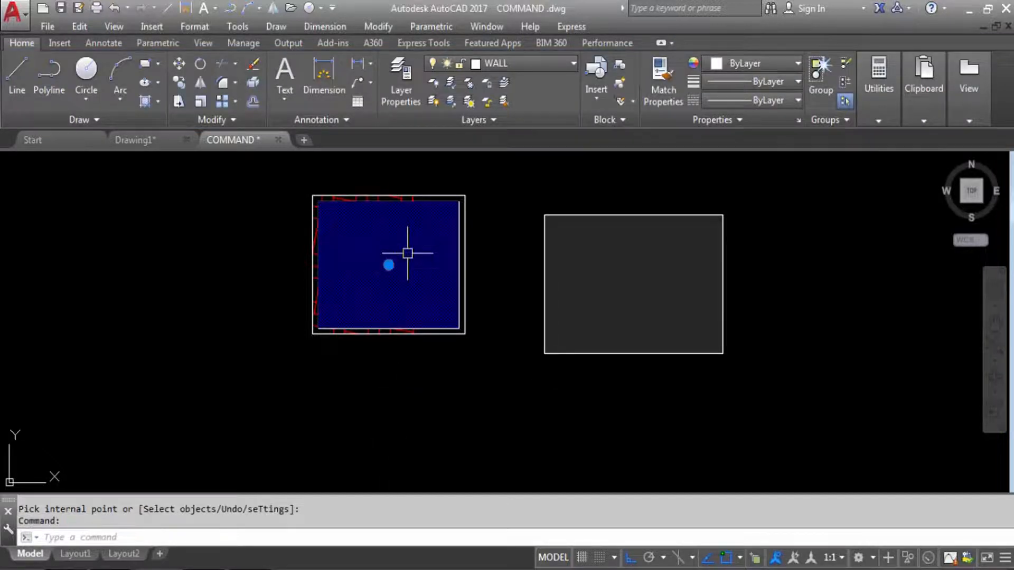
{"action": "key", "text": "Delete"}
{"action": "key", "text": "Return"}
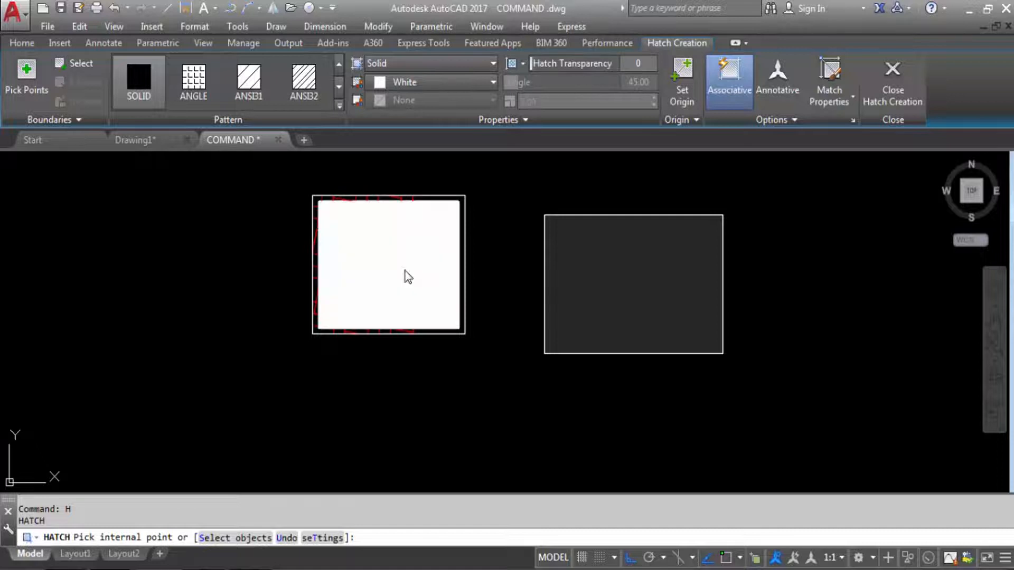
{"action": "left_click", "coordinate": [383, 244]}
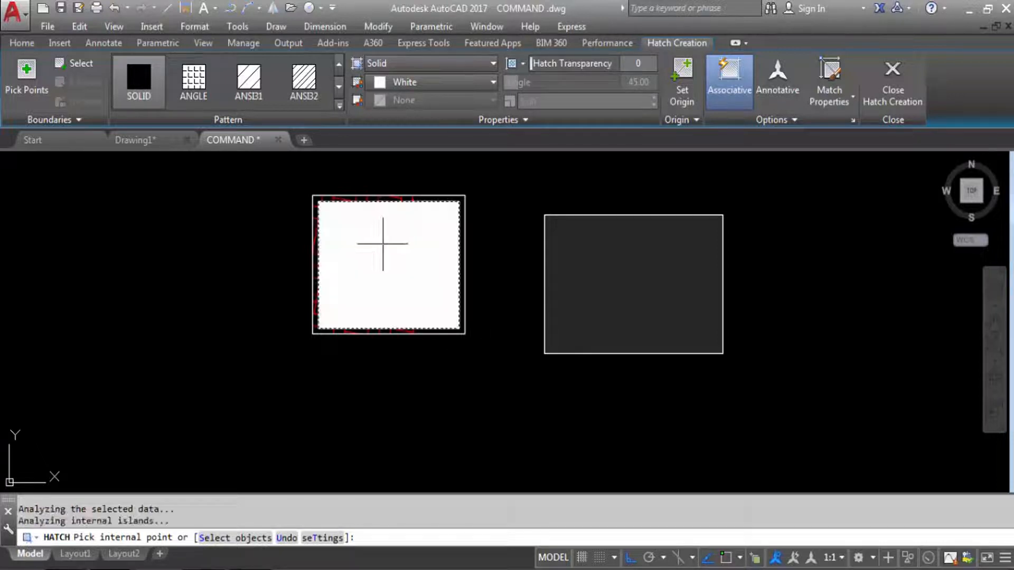
{"action": "key", "text": "Return"}
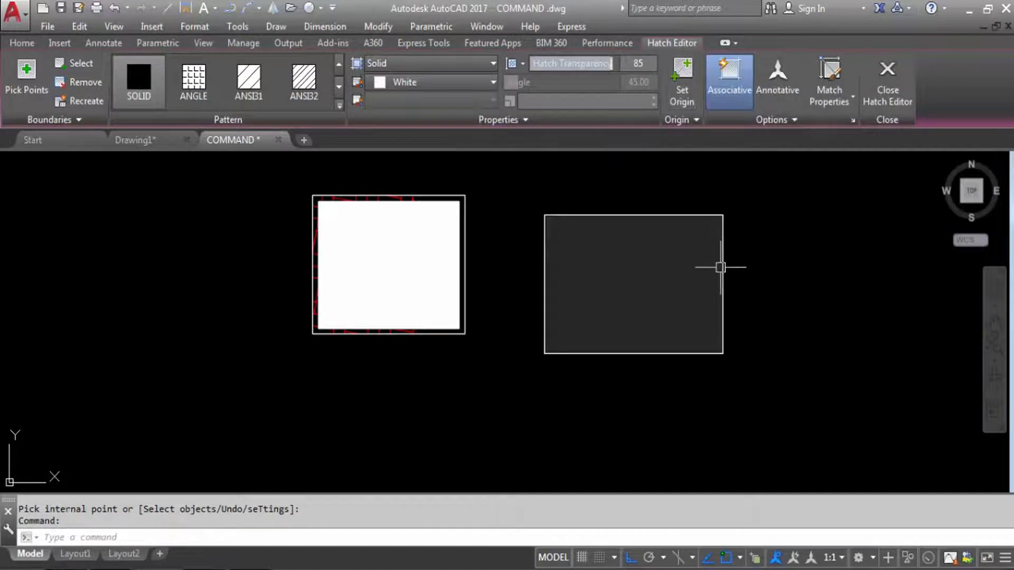
{"action": "key", "text": "Escape"}
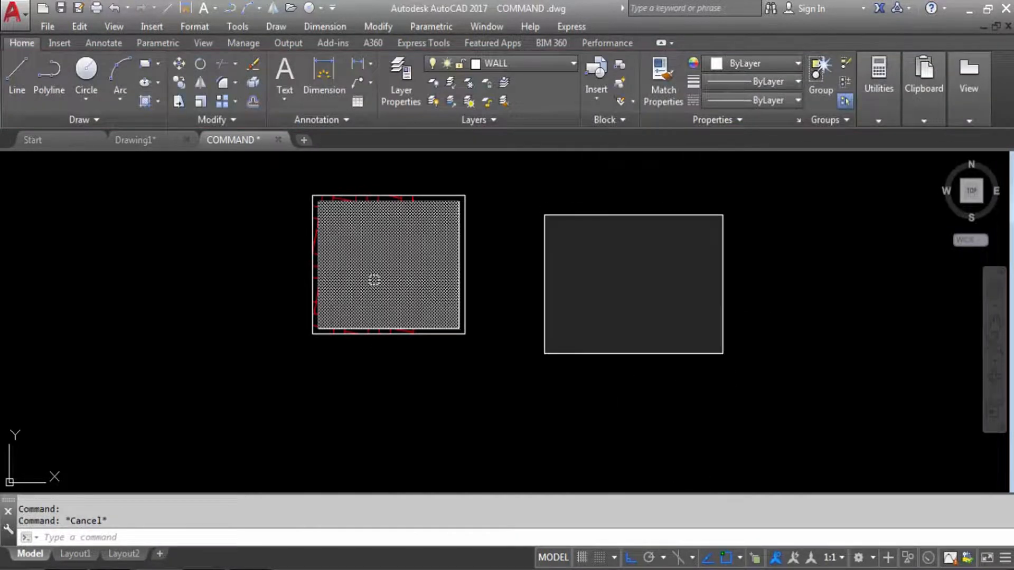
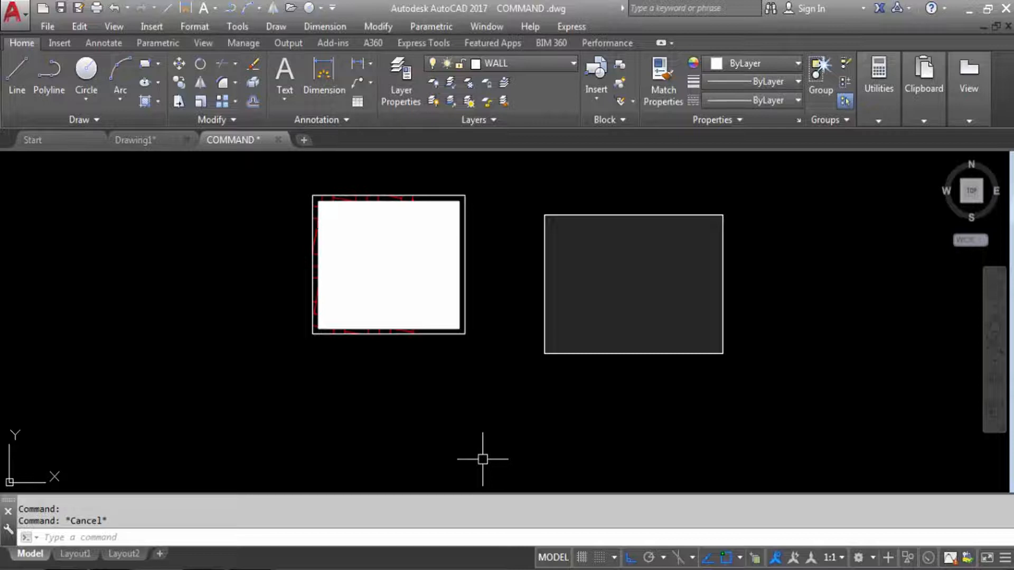
Erase both hatched figures with their boundaries, including the leftover horizontal line, to clear the drawing.
{"action": "left_click", "coordinate": [746, 431]}
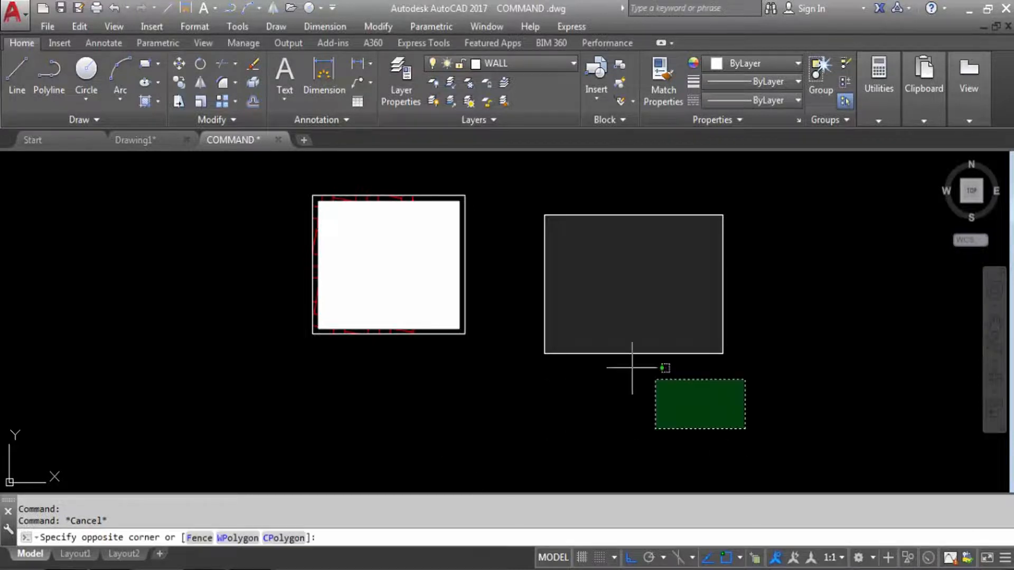
{"action": "left_click", "coordinate": [246, 224]}
{"action": "key", "text": "Delete"}
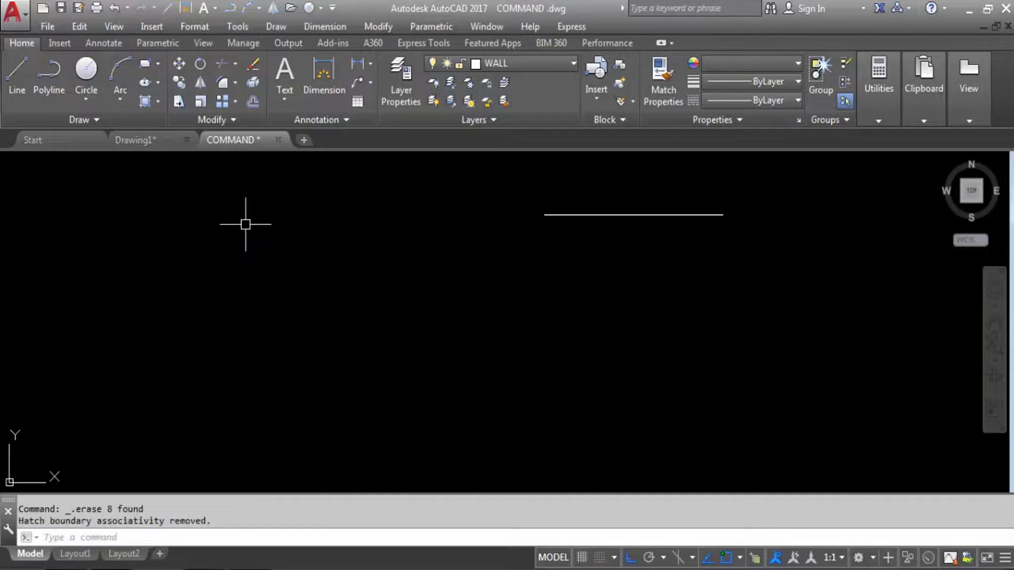
{"action": "left_click", "coordinate": [527, 199]}
{"action": "left_click", "coordinate": [707, 245]}
{"action": "left_click", "coordinate": [788, 288]}
{"action": "left_click", "coordinate": [788, 288]}
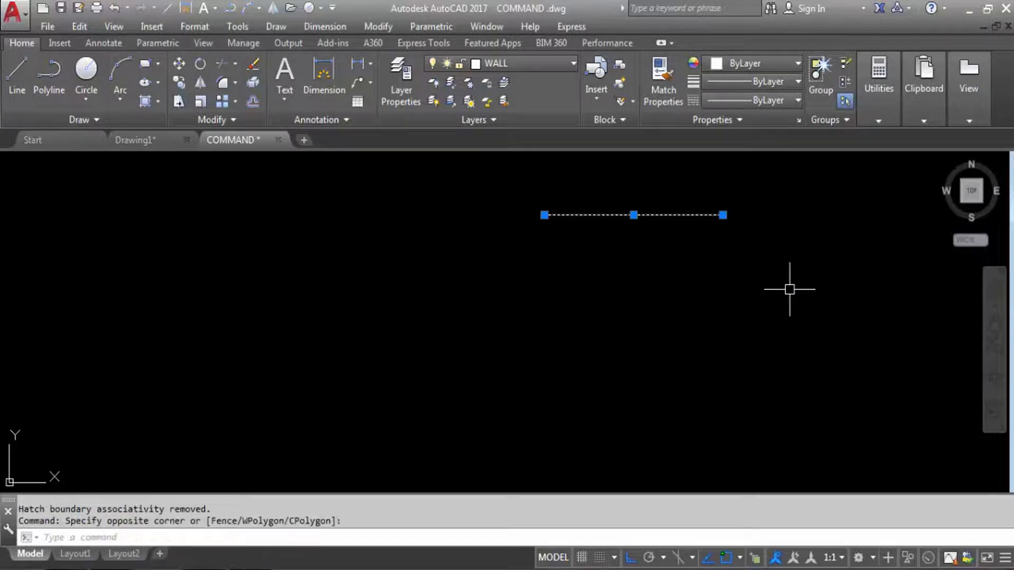
{"action": "key", "text": "Delete"}
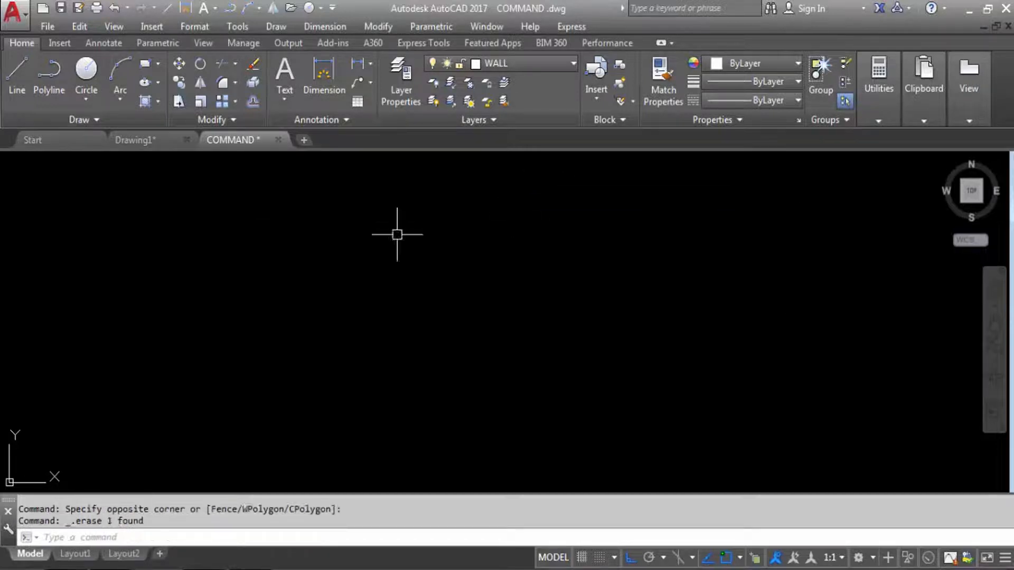
Draw a circle freehand in the cleared drawing area by centre and radius.
{"action": "left_click", "coordinate": [144, 65]}
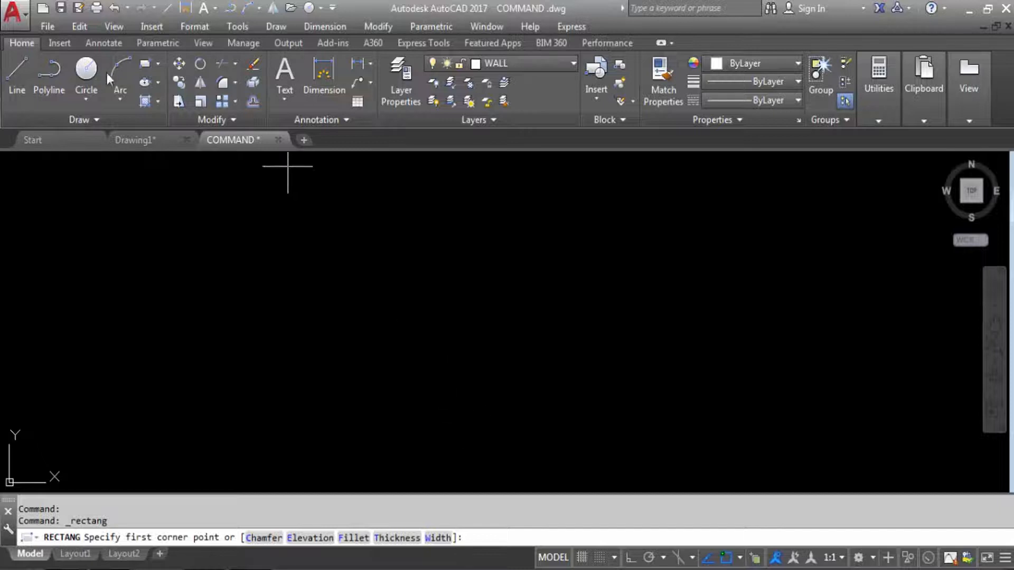
{"action": "key", "text": "Escape"}
{"action": "left_click", "coordinate": [86, 71]}
{"action": "left_click", "coordinate": [450, 257]}
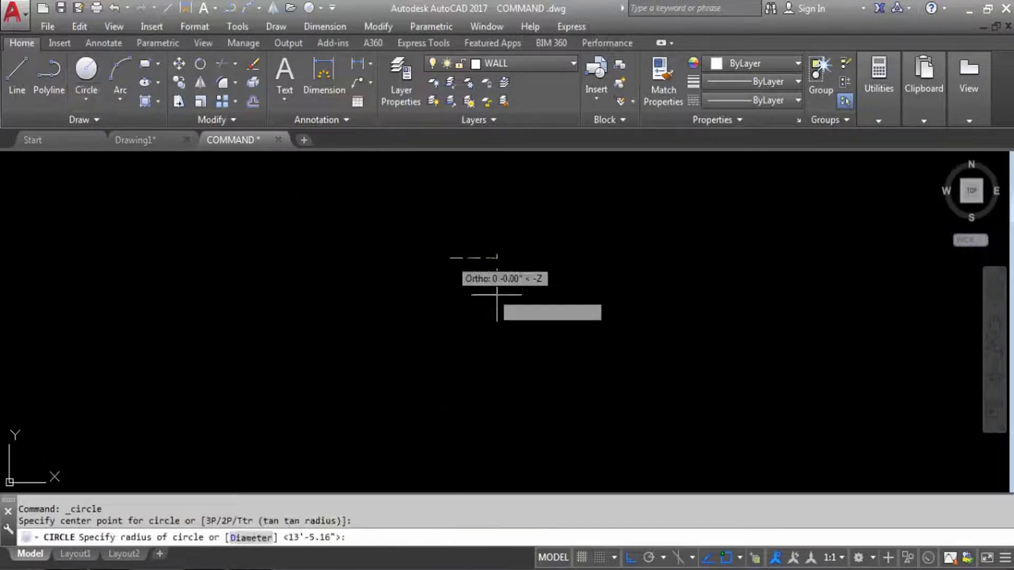
{"action": "left_click", "coordinate": [505, 305]}
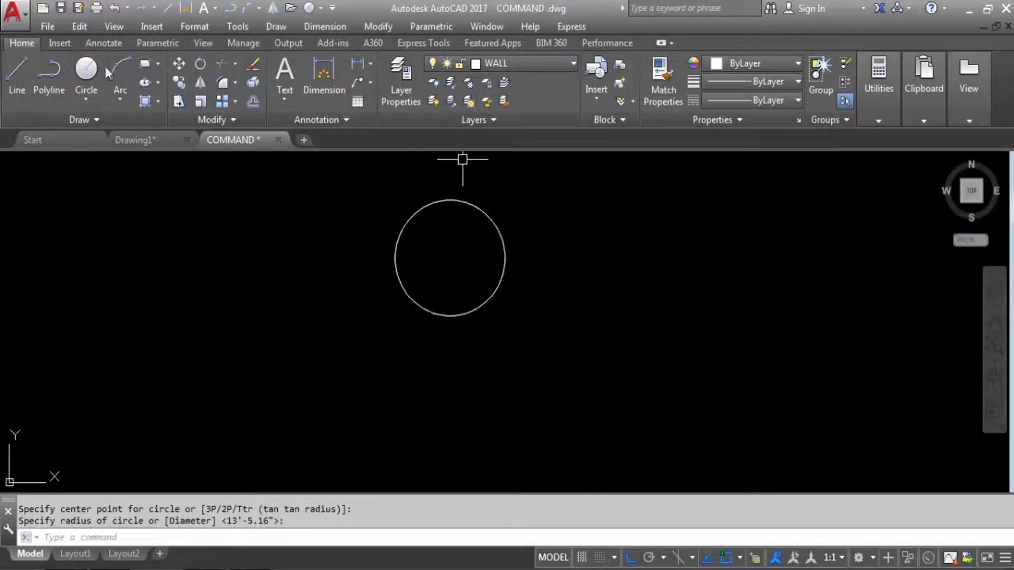
Draw a horizontal rectangle freehand beside the circle, slightly wider than the circle and less tall.
{"action": "left_click", "coordinate": [145, 69]}
{"action": "left_click", "coordinate": [565, 226]}
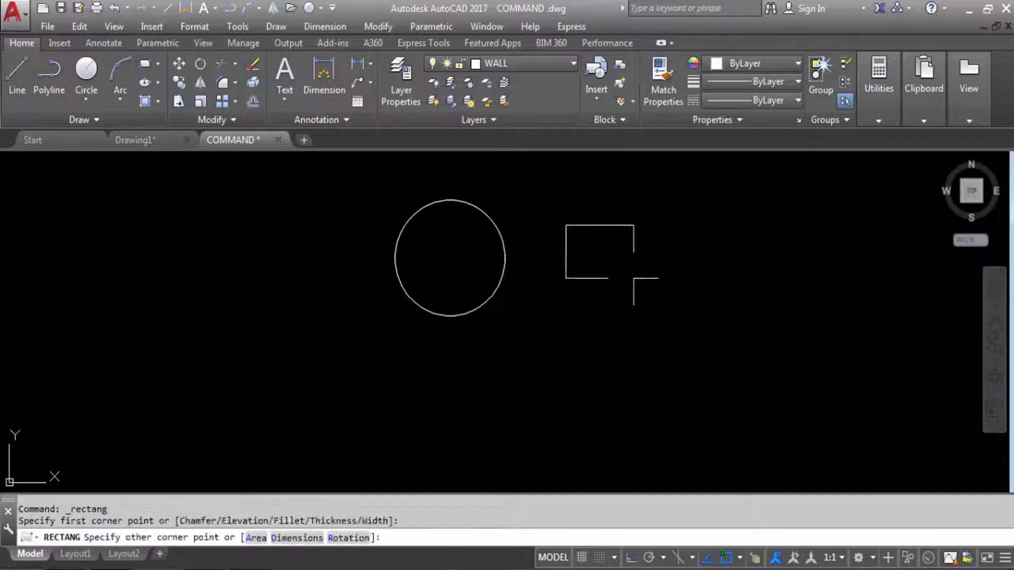
{"action": "left_click", "coordinate": [714, 308]}
{"action": "scroll", "coordinate": [274, 368], "scroll_direction": "down", "scroll_amount": 2}
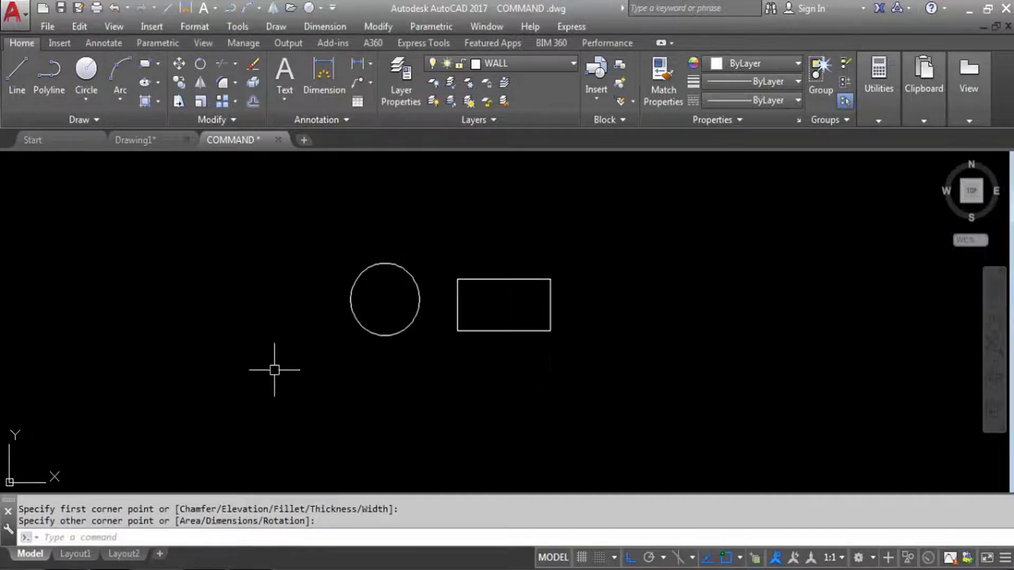
{"action": "scroll", "coordinate": [426, 347], "scroll_direction": "up", "scroll_amount": 2}
{"action": "key", "text": "Escape"}
{"action": "key", "text": "Escape"}
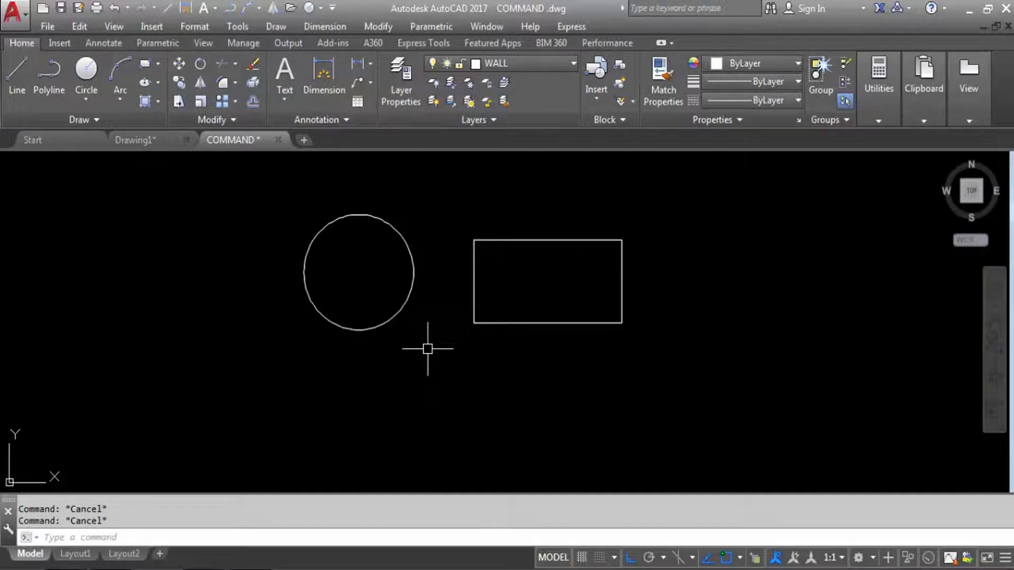
Start the Gradient command and examine the Hatch and Gradient pages of its settings dialog.
{"action": "type", "text": "GRADIENT"}
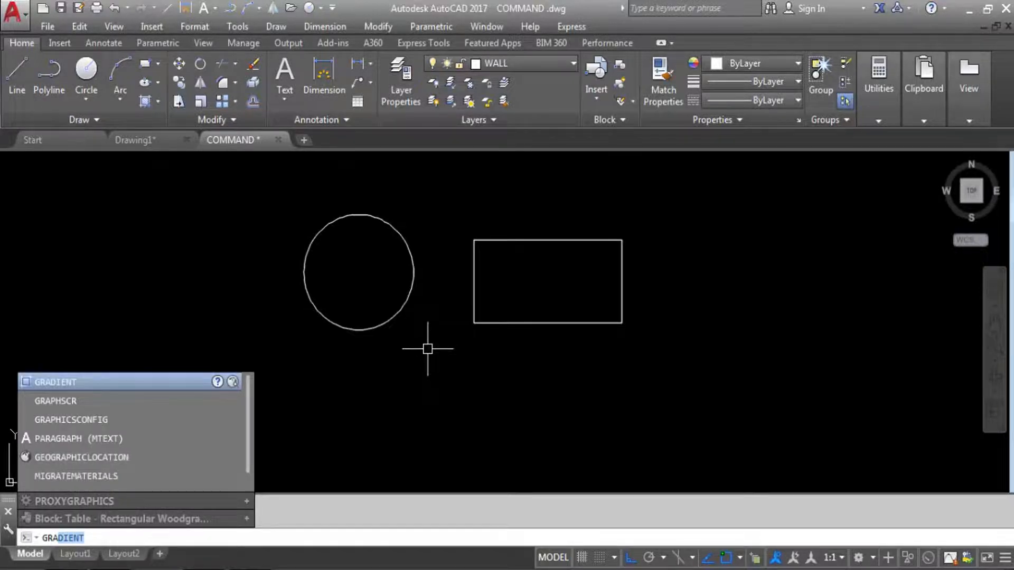
{"action": "key", "text": "Return"}
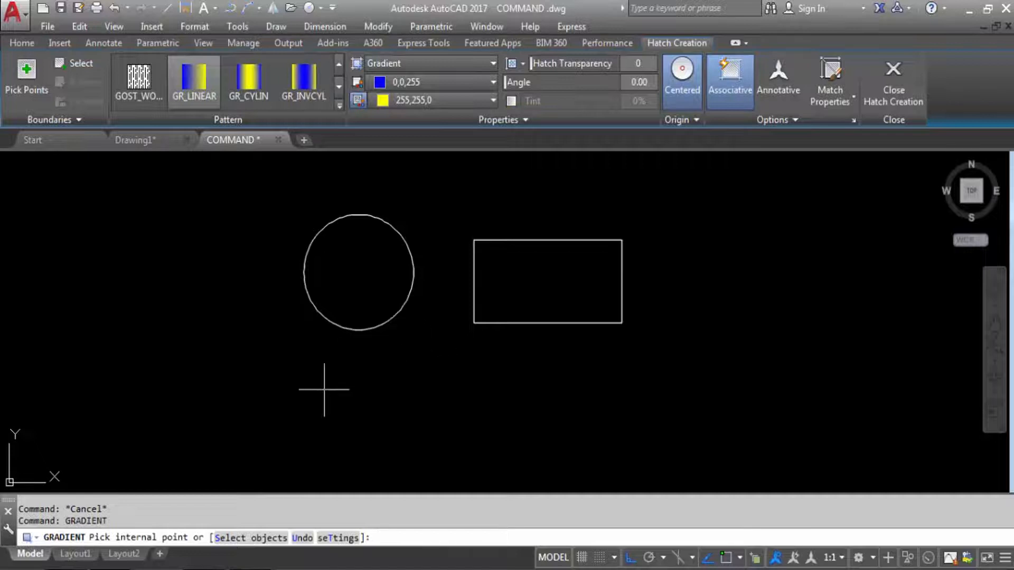
{"action": "left_click", "coordinate": [339, 539]}
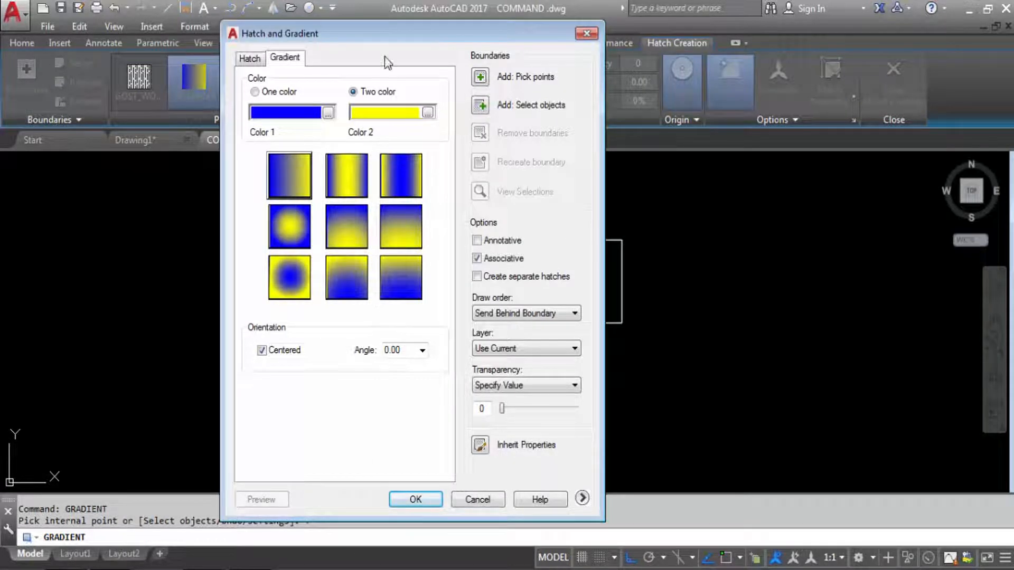
{"action": "left_click", "coordinate": [587, 35]}
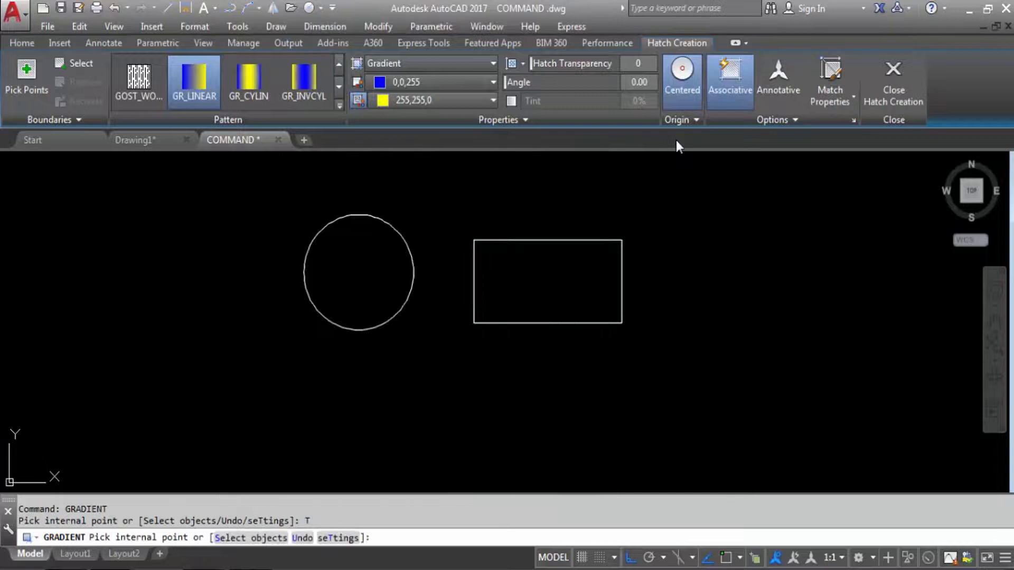
{"action": "type", "text": "HA"}
{"action": "key", "text": "Return"}
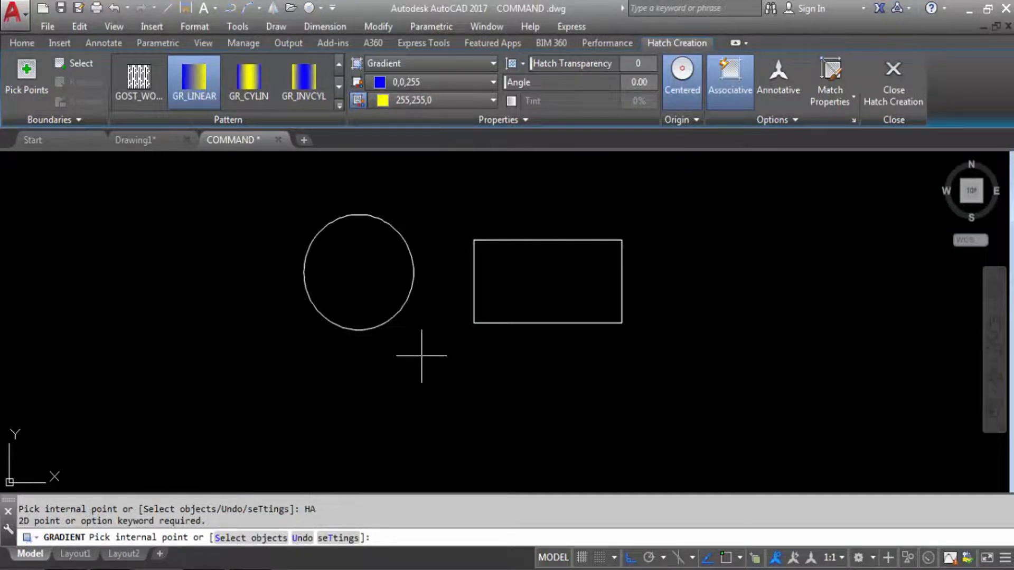
{"action": "left_click", "coordinate": [346, 538]}
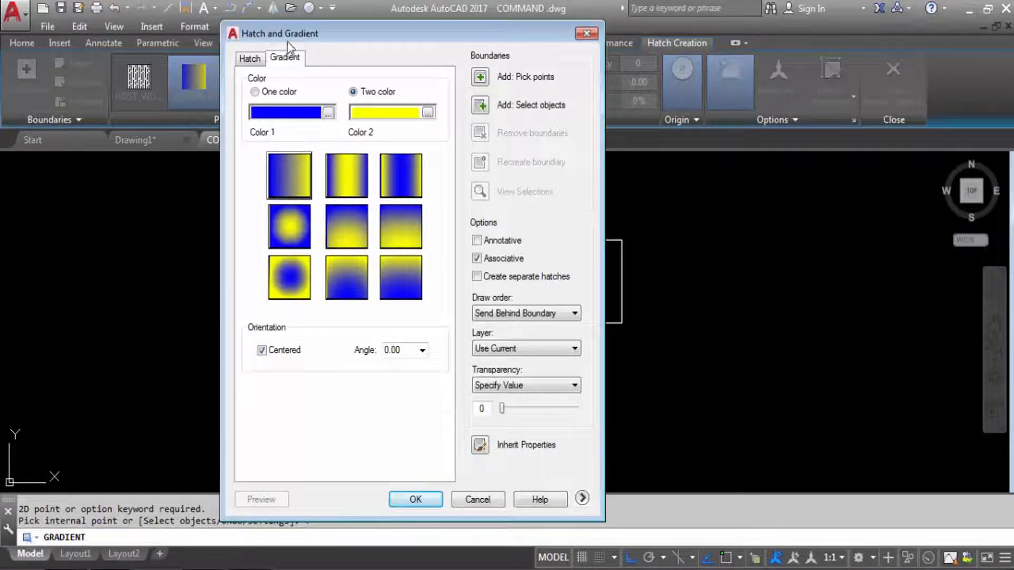
{"action": "left_click", "coordinate": [250, 59]}
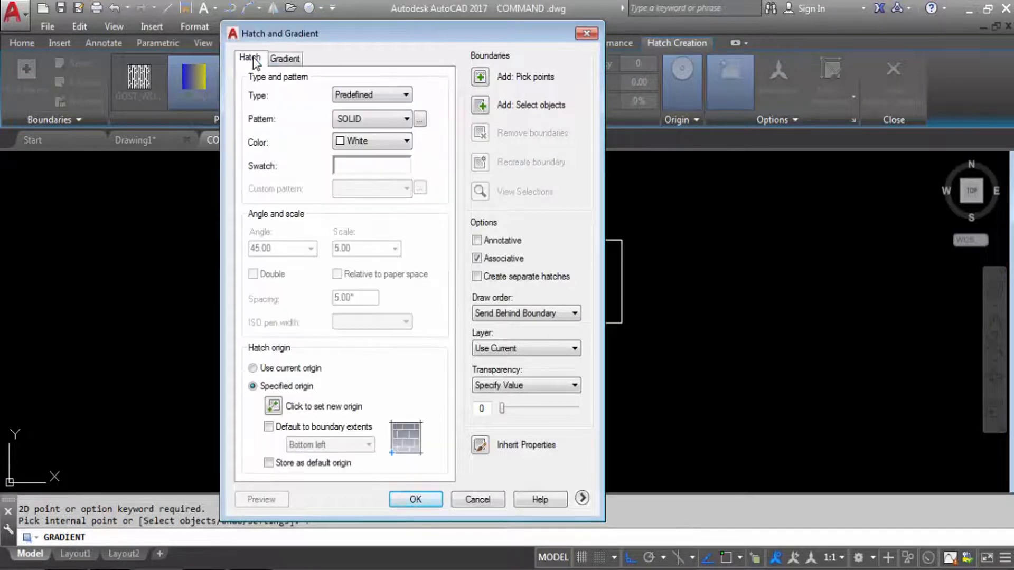
{"action": "left_click", "coordinate": [290, 59]}
{"action": "left_click", "coordinate": [250, 58]}
{"action": "left_click", "coordinate": [586, 34]}
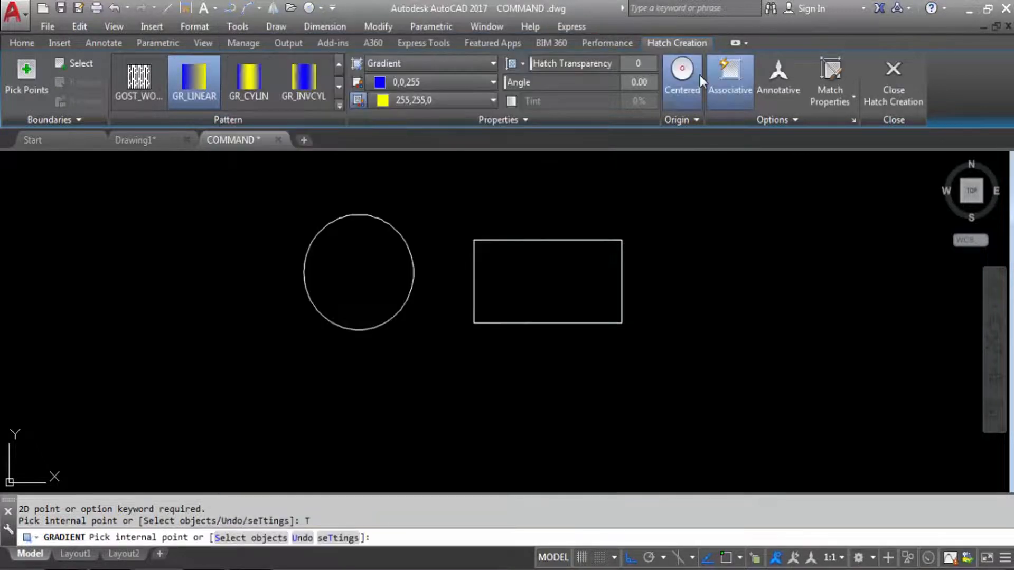
{"action": "type", "text": "HA"}
{"action": "key", "text": "Return"}
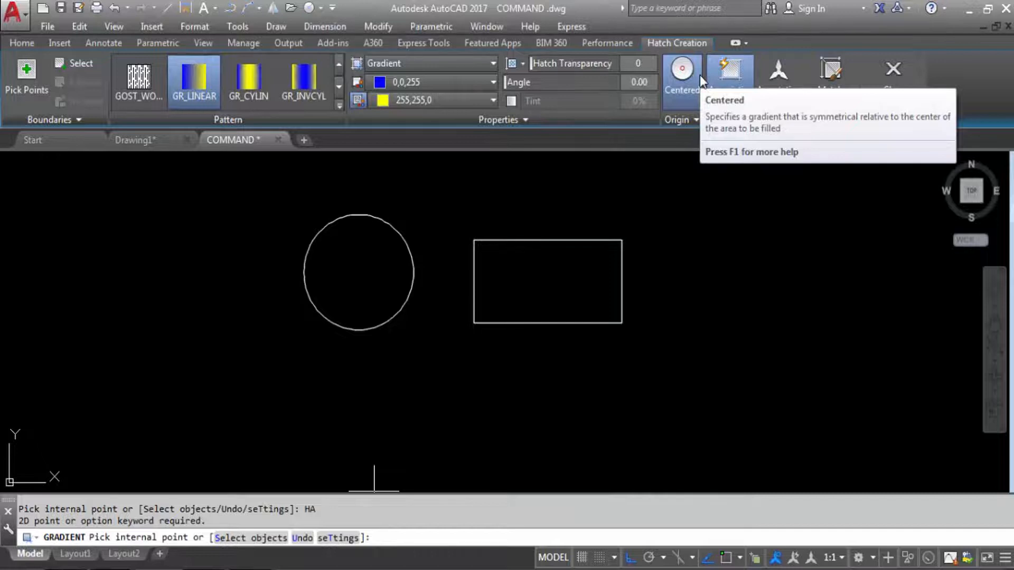
{"action": "key", "text": "Escape"}
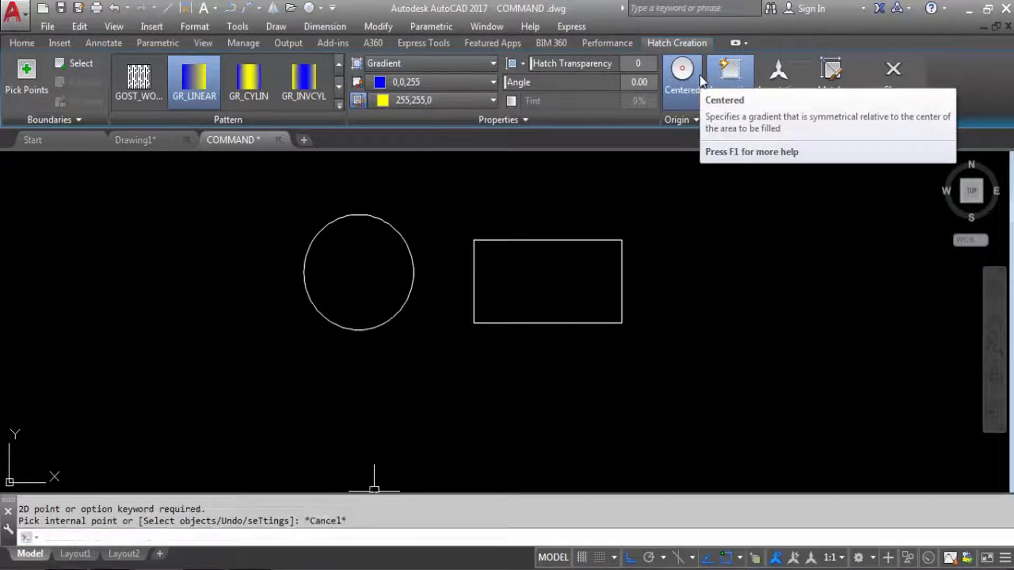
{"action": "key", "text": "Escape"}
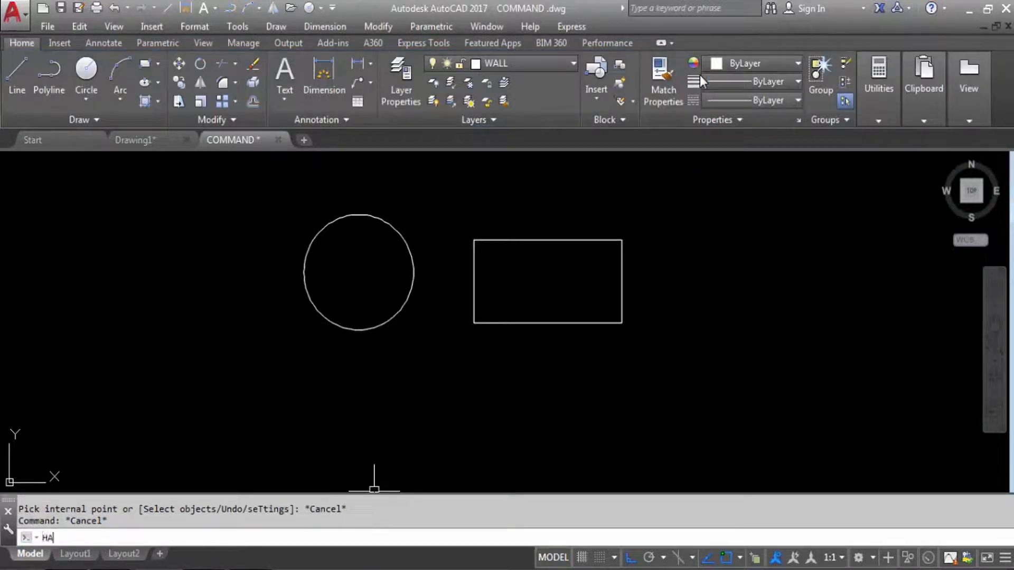
Start a new hatch and set it to a one-color gradient in the hatch settings.
{"action": "type", "text": "HA"}
{"action": "key", "text": "Return"}
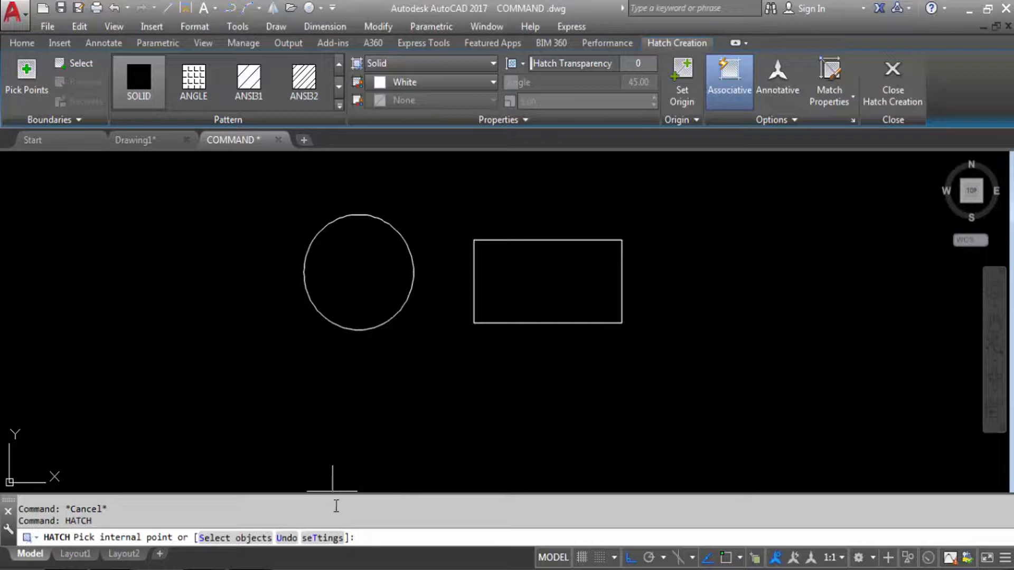
{"action": "left_click", "coordinate": [325, 539]}
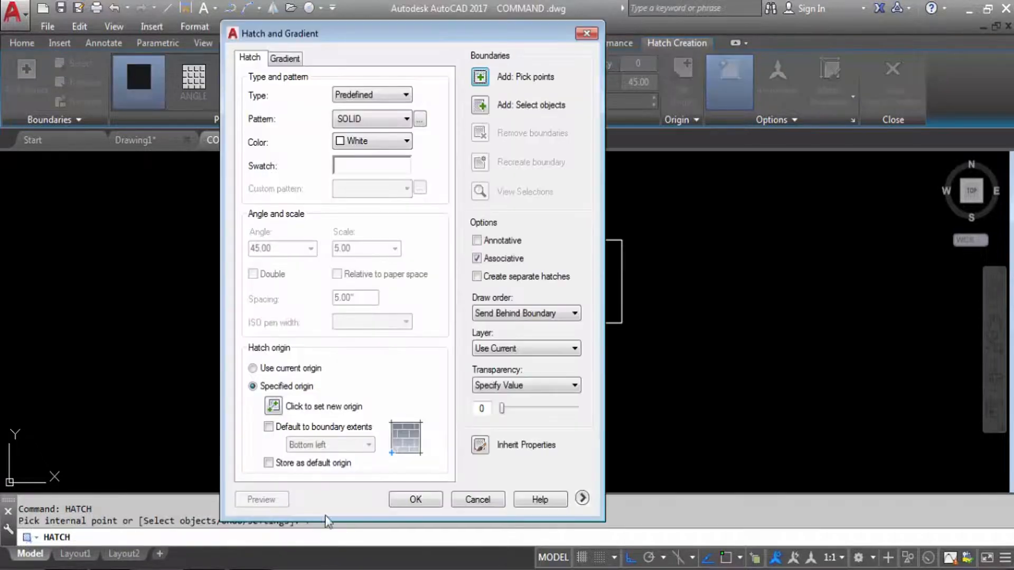
{"action": "left_click", "coordinate": [285, 59]}
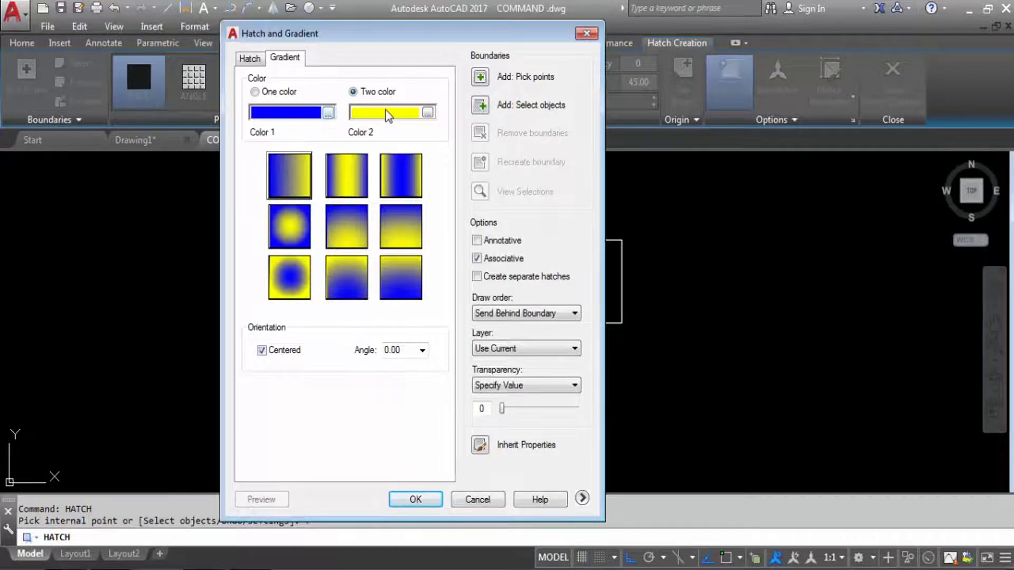
{"action": "left_click", "coordinate": [255, 91]}
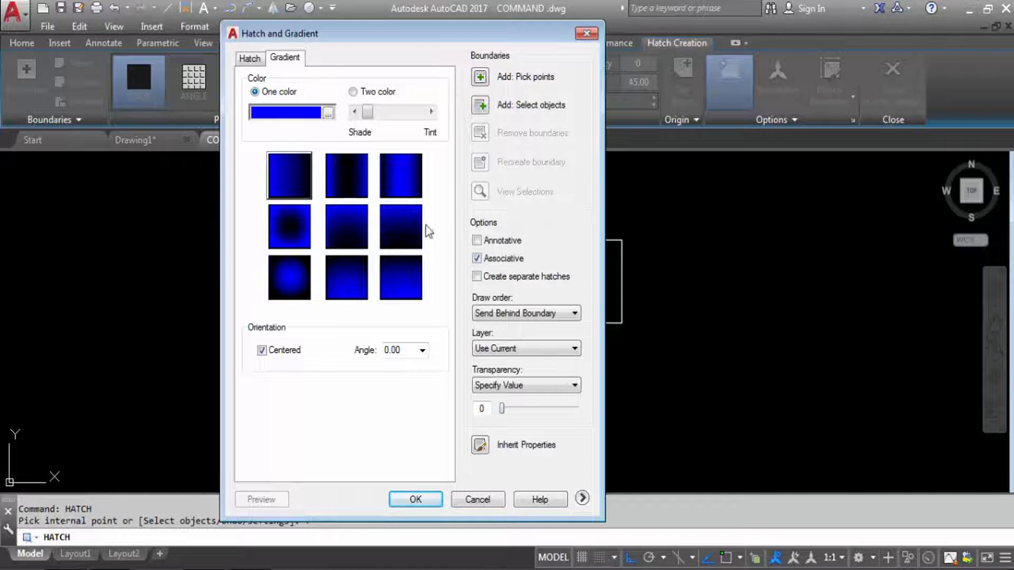
Examine the index, true color and DIC COLOR GUIDE(R) color book choices for the gradient's color.
{"action": "left_click", "coordinate": [327, 113]}
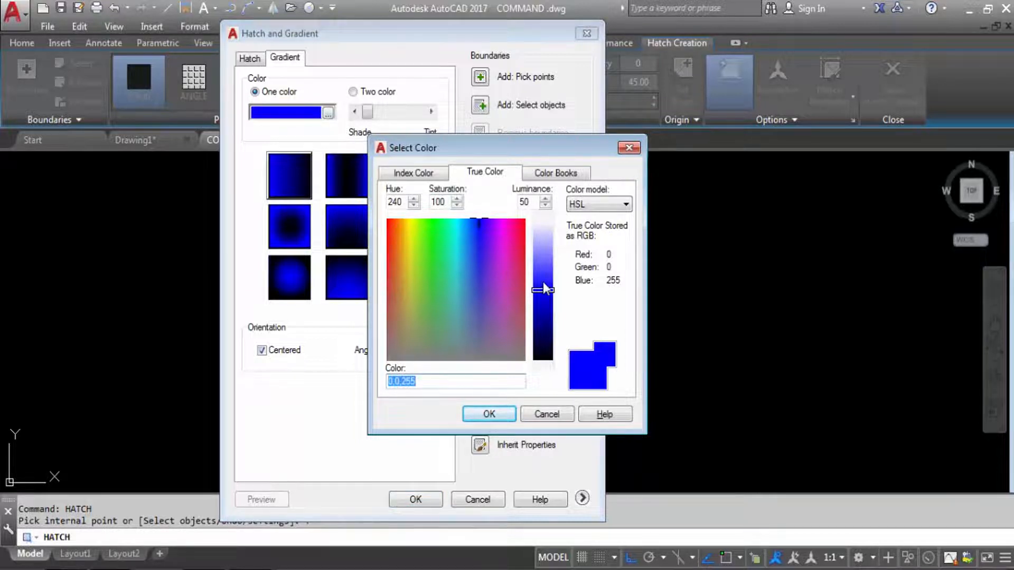
{"action": "left_click", "coordinate": [431, 174]}
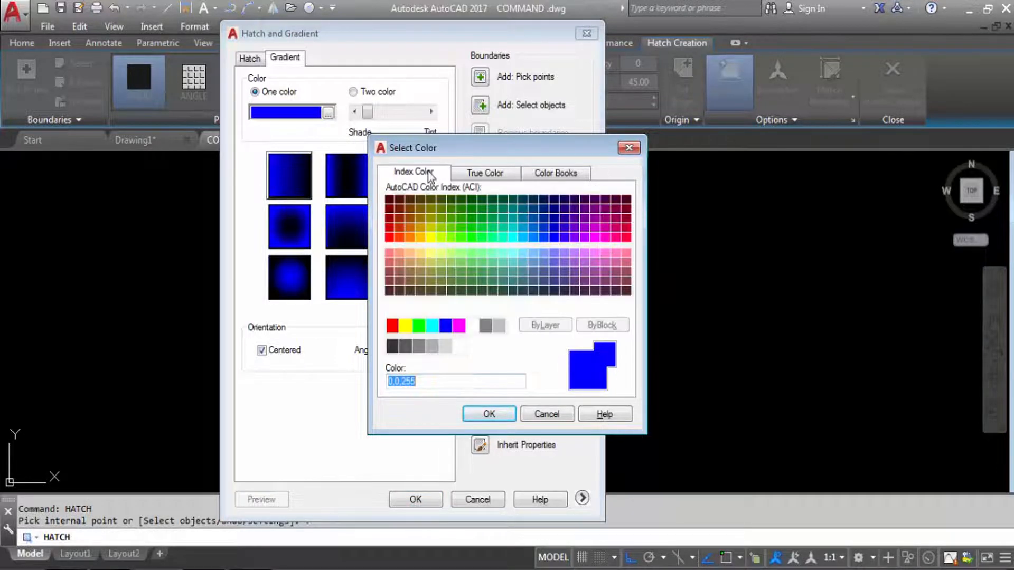
{"action": "left_click", "coordinate": [478, 173]}
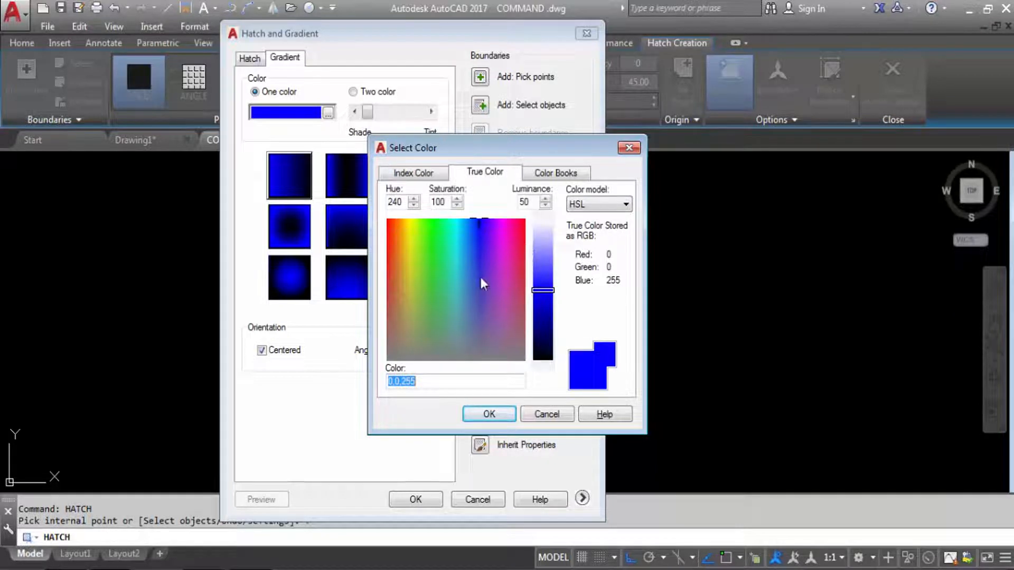
{"action": "left_click", "coordinate": [539, 171]}
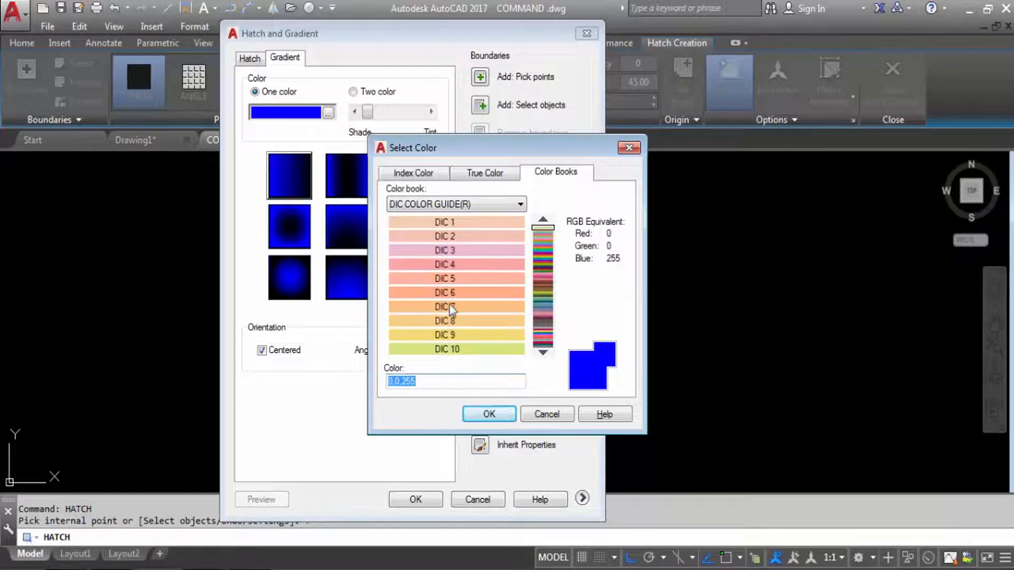
{"action": "left_click", "coordinate": [539, 271]}
{"action": "left_click", "coordinate": [541, 258]}
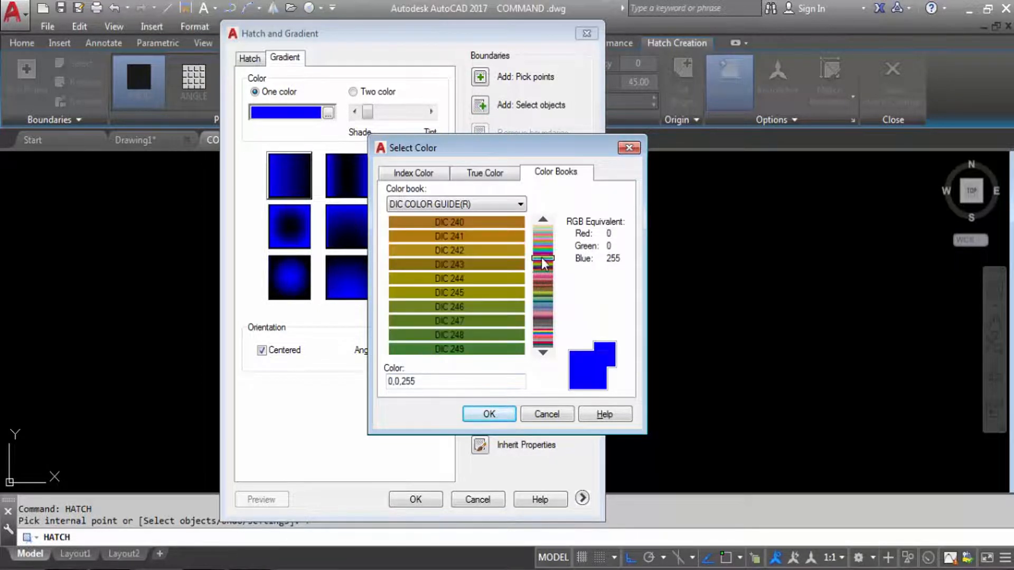
{"action": "left_click", "coordinate": [541, 241]}
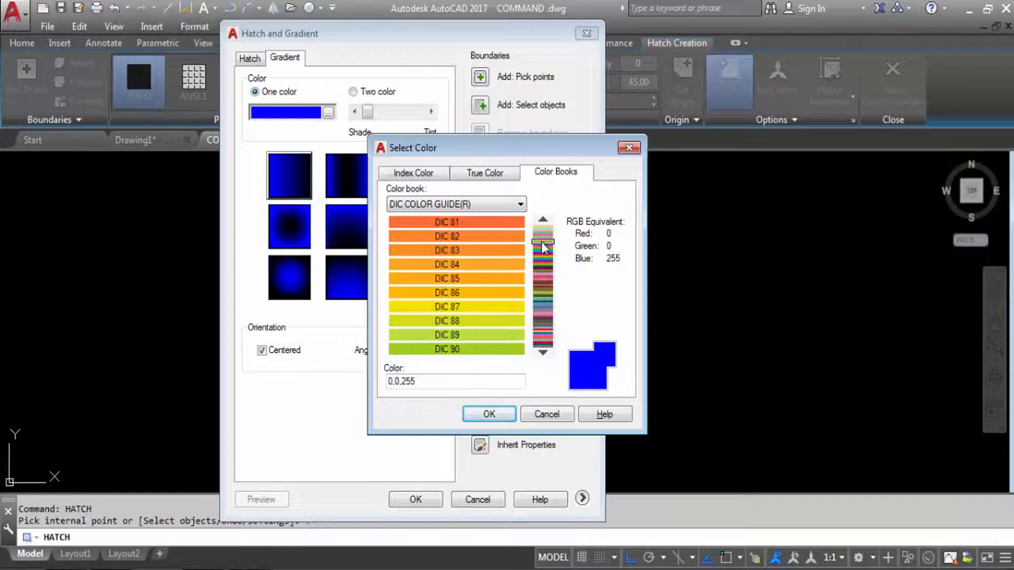
Set the one-color gradient to the purple true color 139,30,190.
{"action": "left_click", "coordinate": [484, 173]}
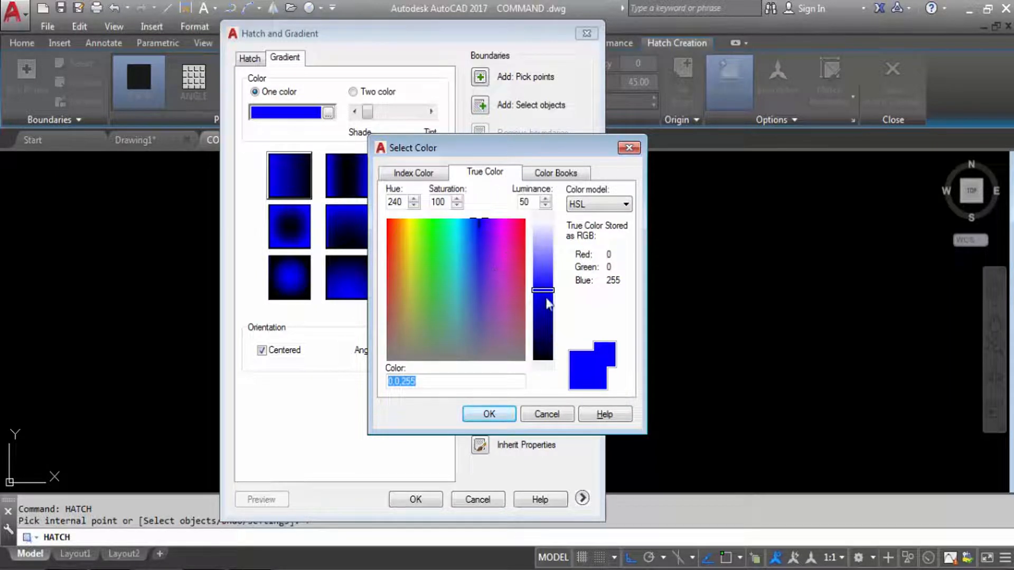
{"action": "left_click_drag", "start_coordinate": [544, 289], "coordinate": [545, 302]}
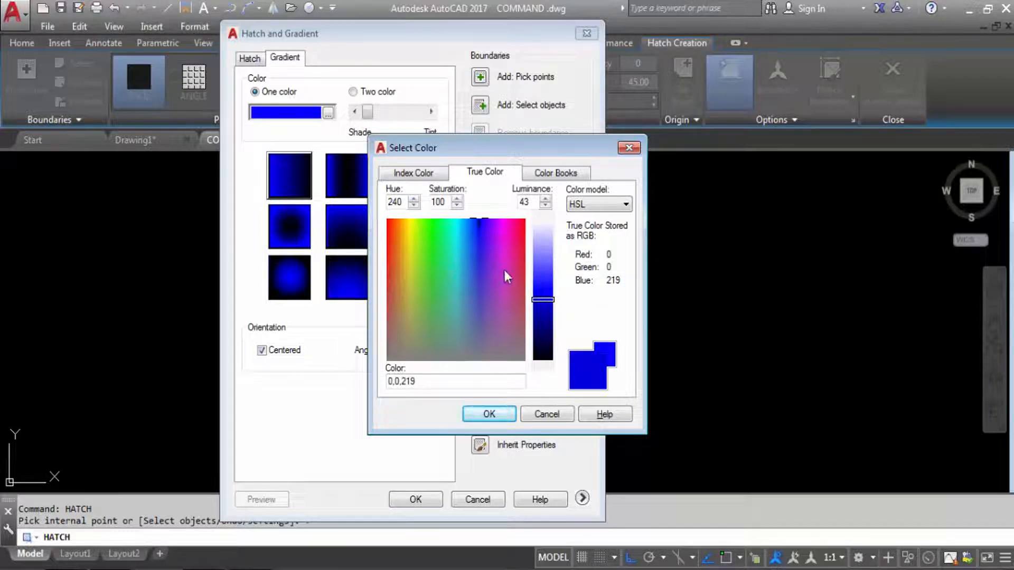
{"action": "left_click", "coordinate": [495, 255]}
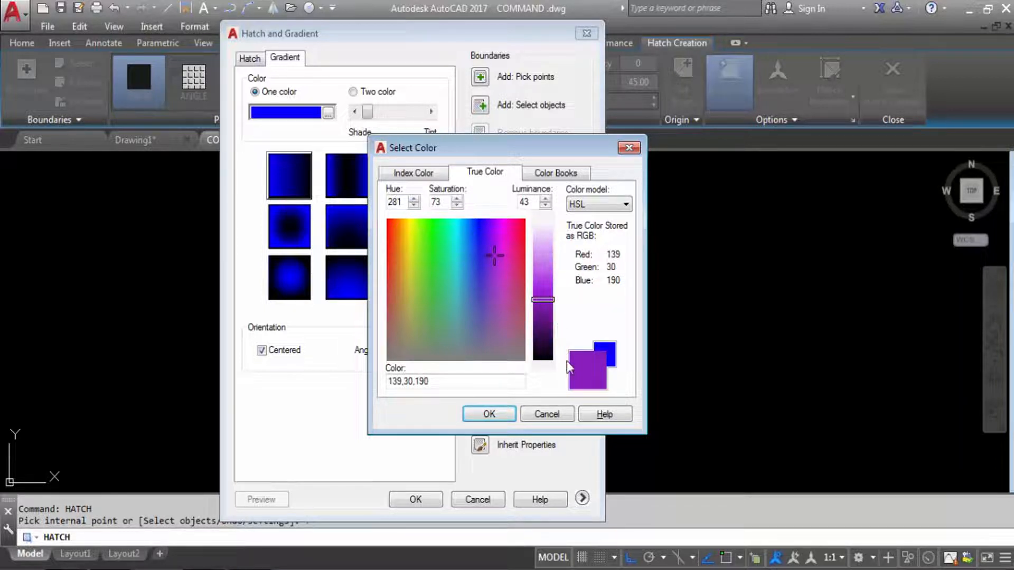
{"action": "left_click", "coordinate": [489, 414]}
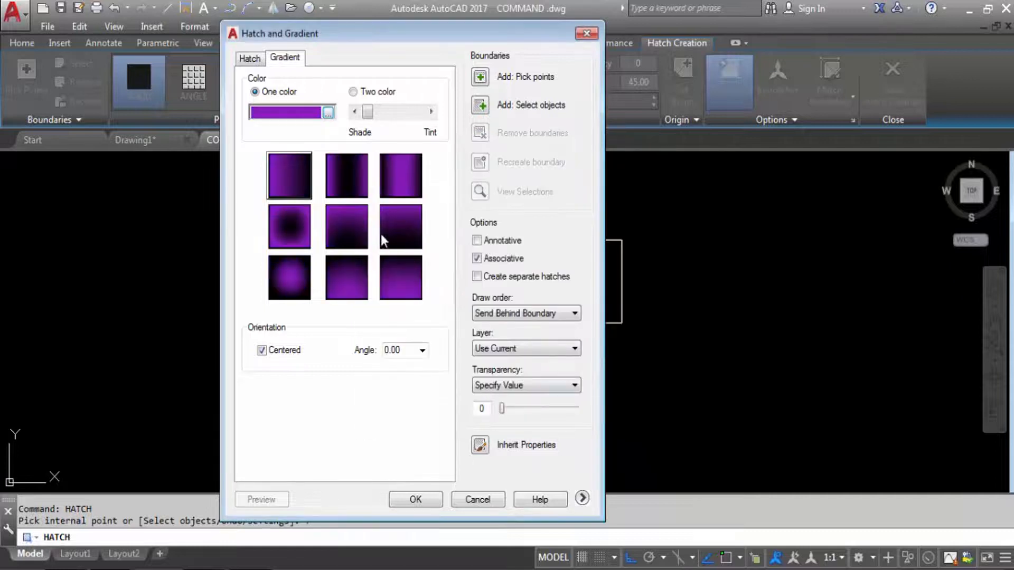
Fill the rectangle with the purple GR_LINEAR gradient by picking a point inside it.
{"action": "left_click", "coordinate": [487, 83]}
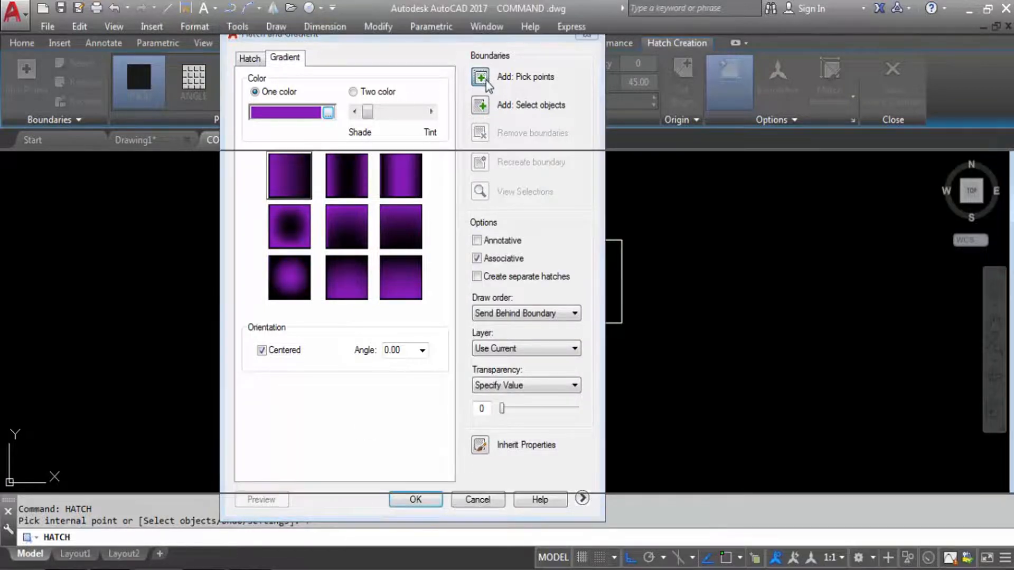
{"action": "left_click", "coordinate": [550, 274]}
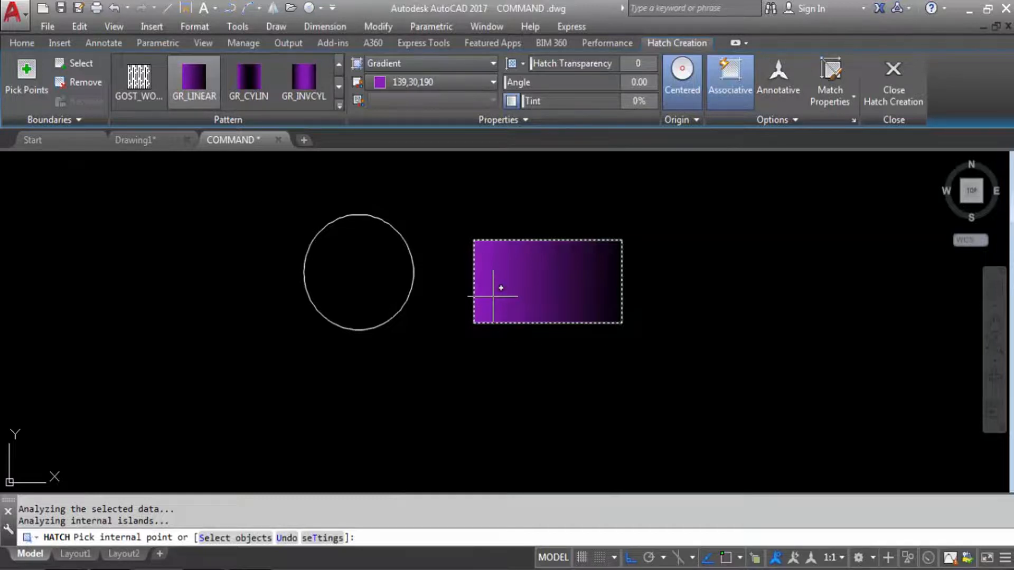
{"action": "key", "text": "Return"}
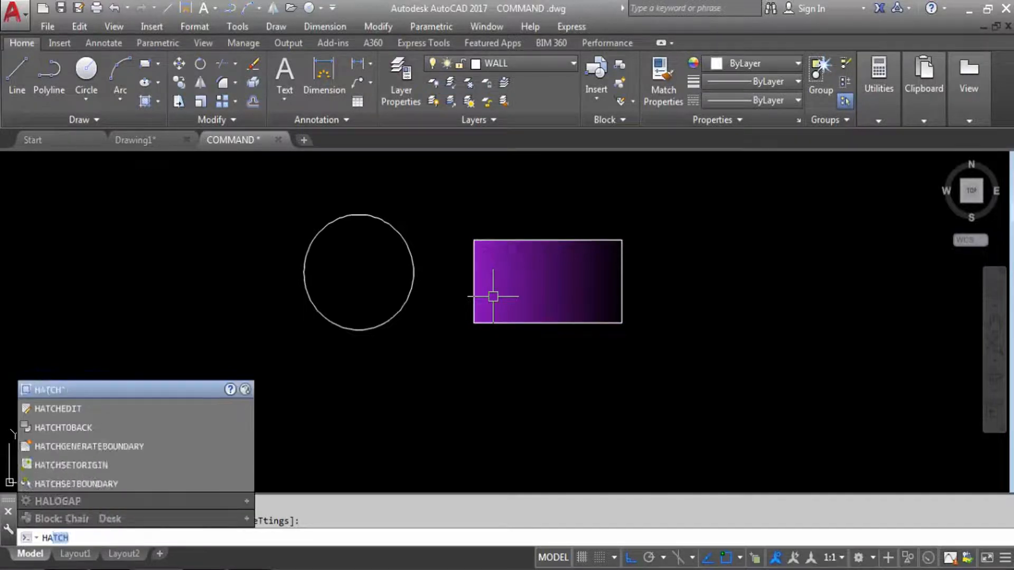
Start another hatch and set it to a two-color gradient in the hatch settings, keeping the purple first color.
{"action": "key", "text": "BackSpace"}
{"action": "key", "text": "Return"}
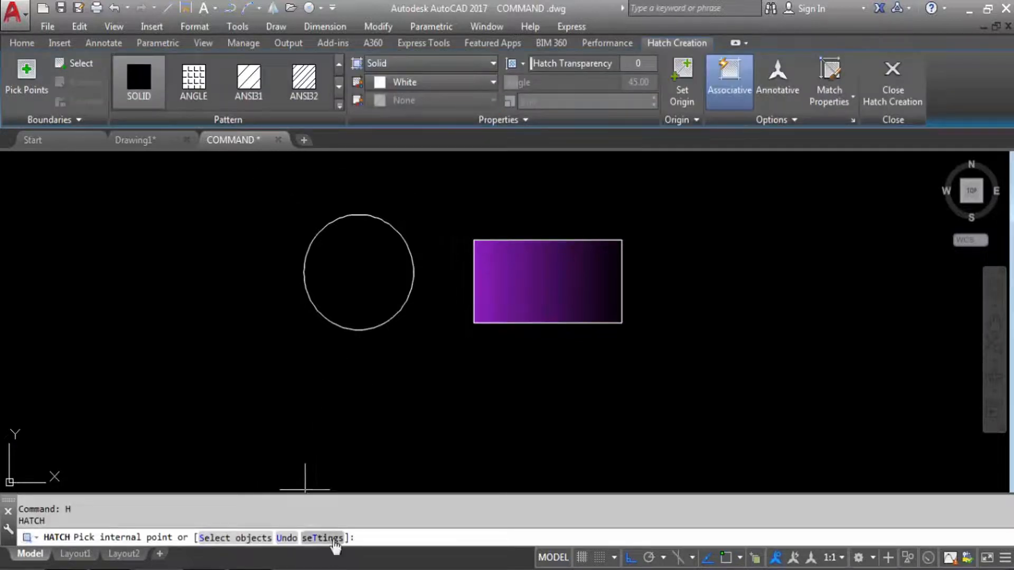
{"action": "type", "text": "t"}
{"action": "key", "text": "Return"}
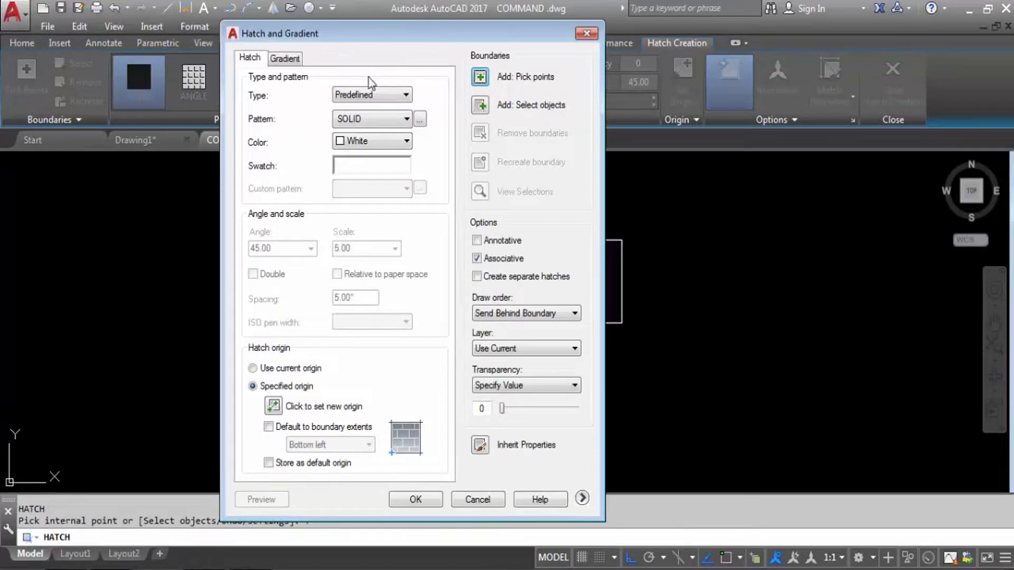
{"action": "left_click", "coordinate": [285, 58]}
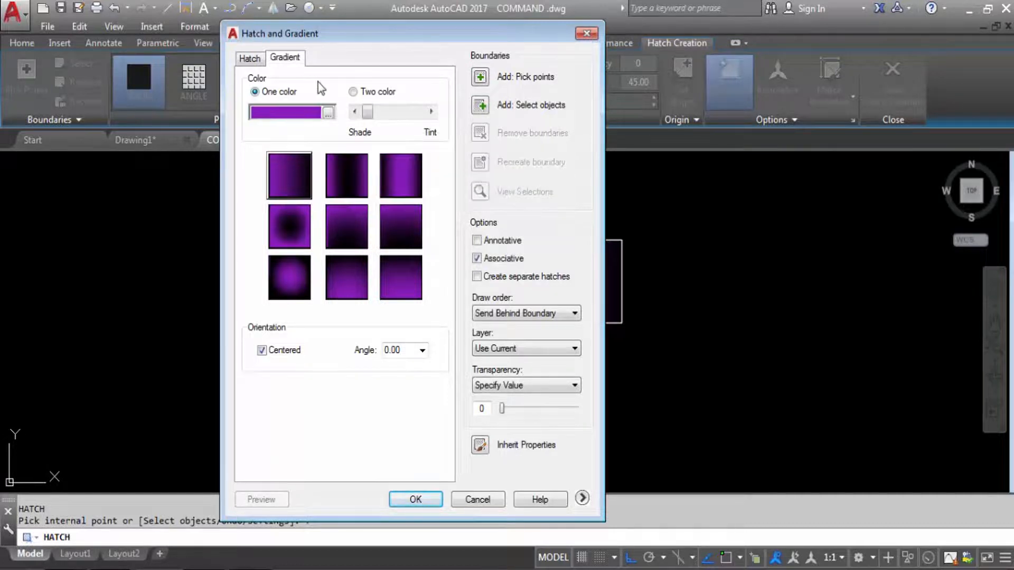
{"action": "left_click", "coordinate": [327, 113]}
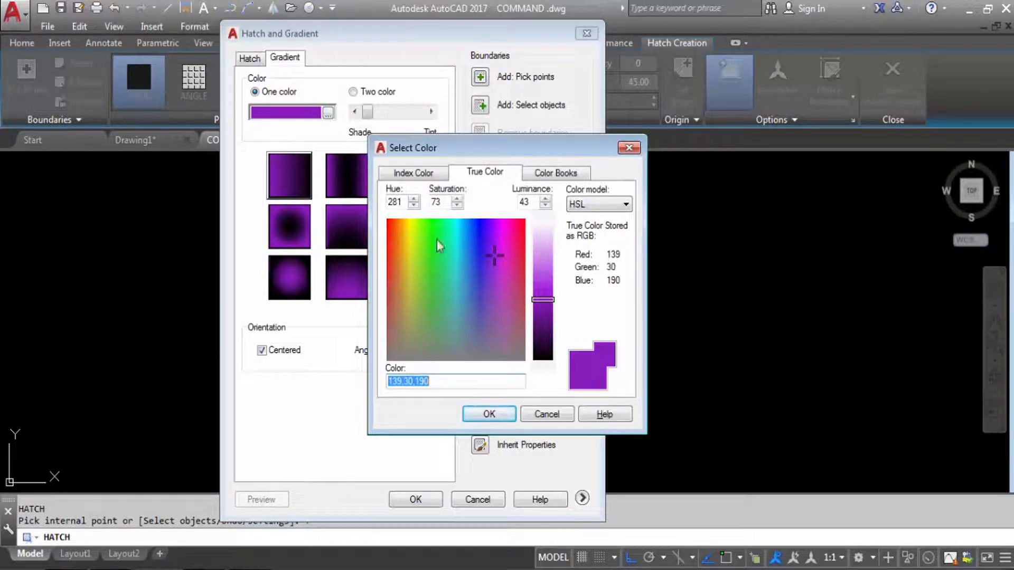
{"action": "left_click", "coordinate": [629, 147]}
{"action": "left_click", "coordinate": [353, 91]}
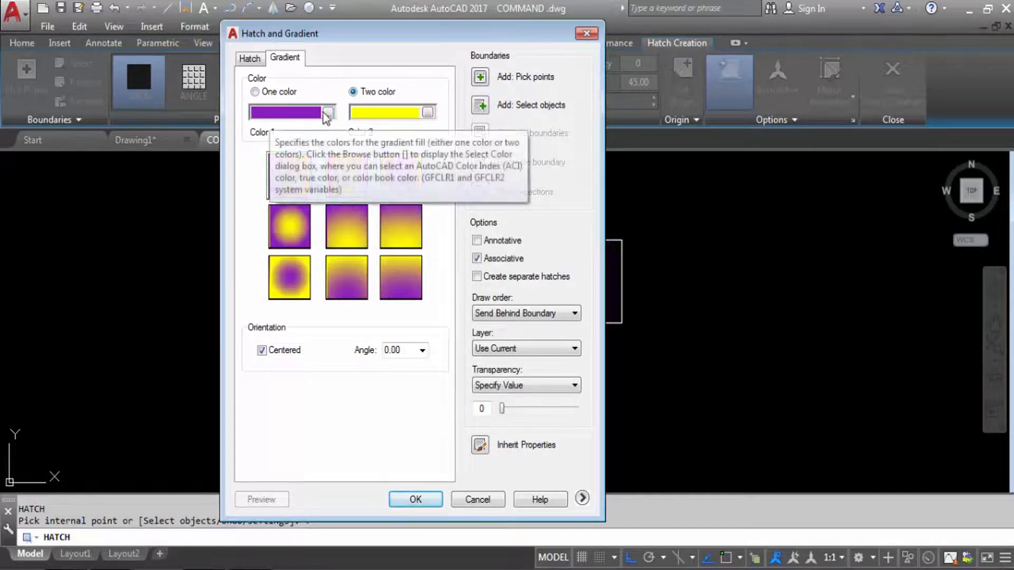
Set the second color of the two-color gradient to the blue true color 11,35,244.
{"action": "left_click", "coordinate": [427, 112]}
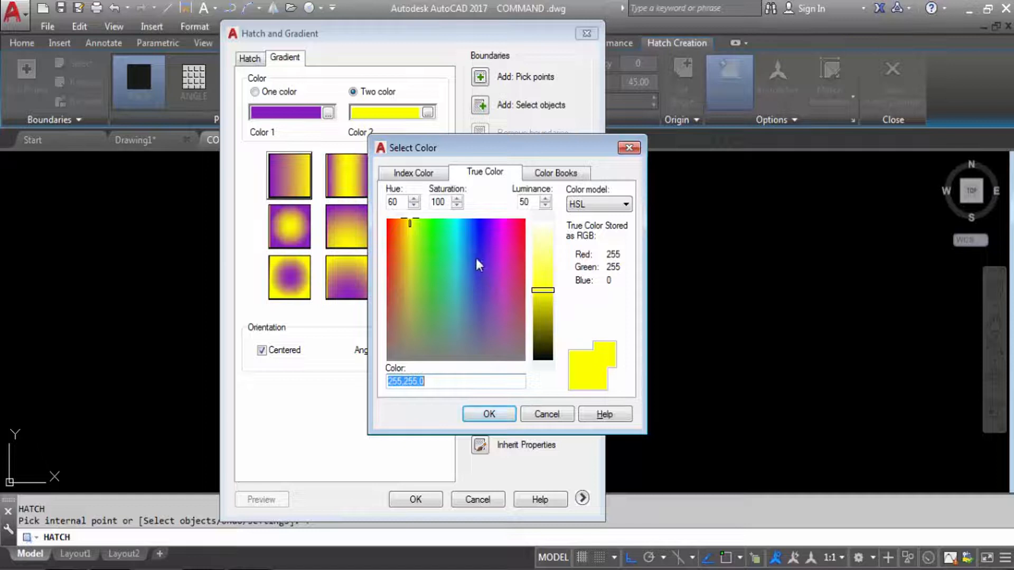
{"action": "left_click", "coordinate": [477, 231]}
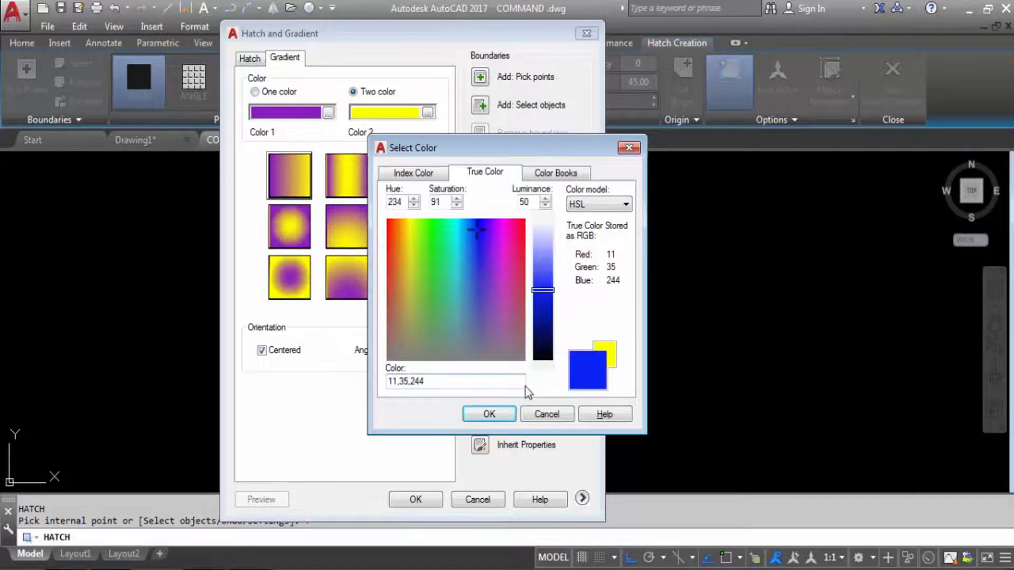
{"action": "left_click", "coordinate": [491, 414]}
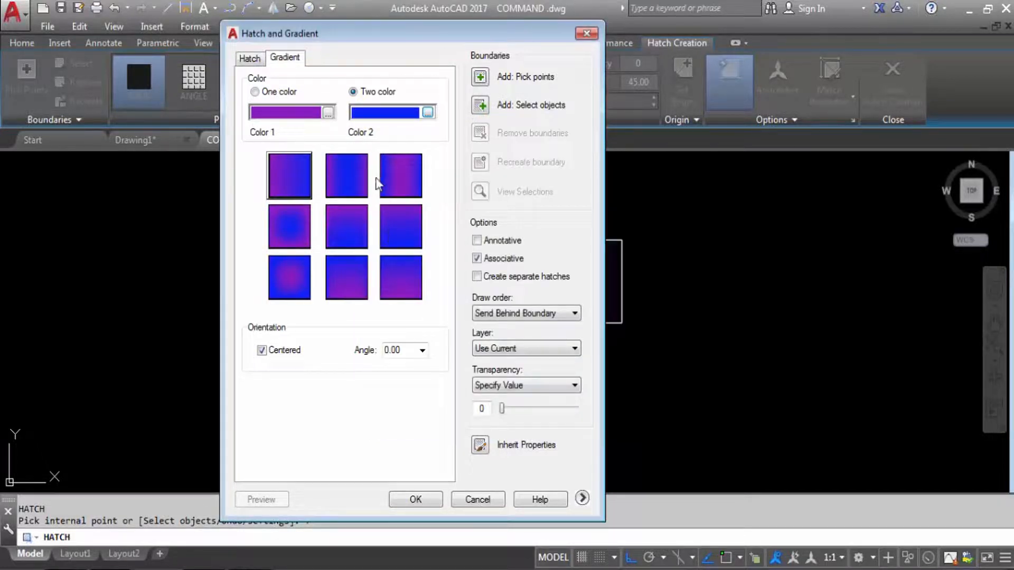
Fill the circle with the two-color gradient, trying the GR_CYLIN and GR_INVCYL patterns before settling on GR_LINEAR.
{"action": "left_click", "coordinate": [487, 83]}
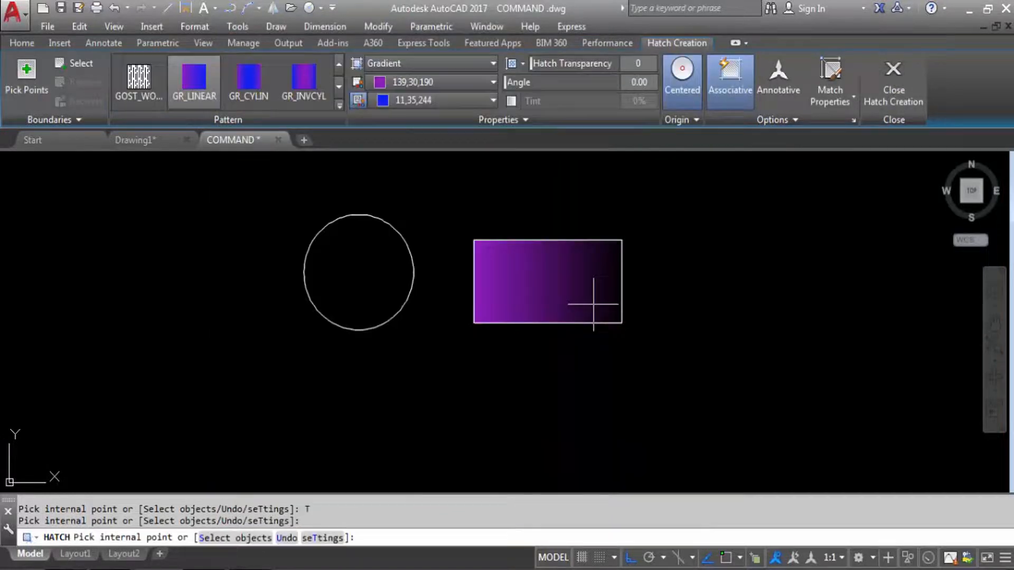
{"action": "left_click", "coordinate": [375, 254]}
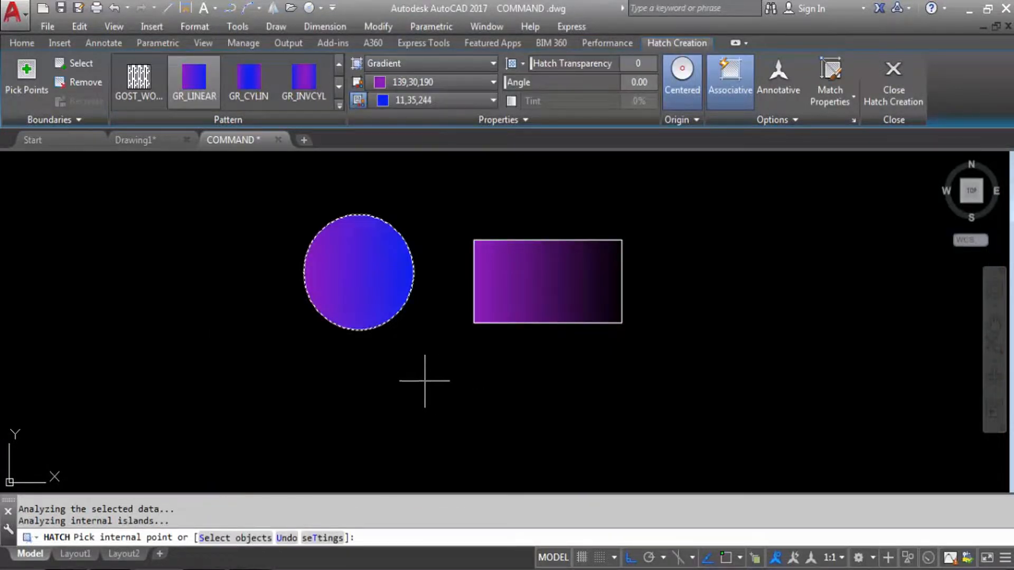
{"action": "left_click", "coordinate": [252, 78]}
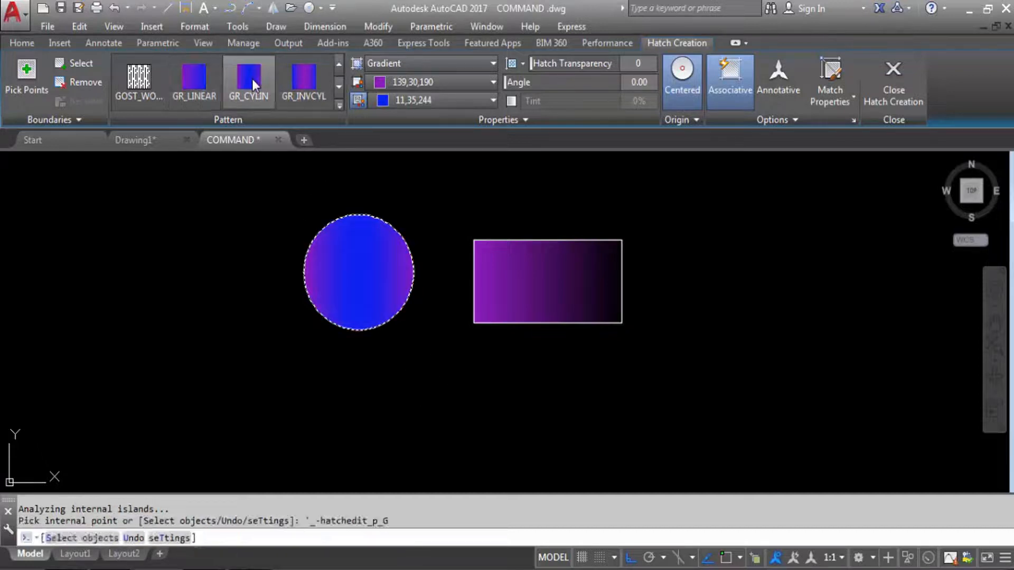
{"action": "left_click", "coordinate": [299, 81]}
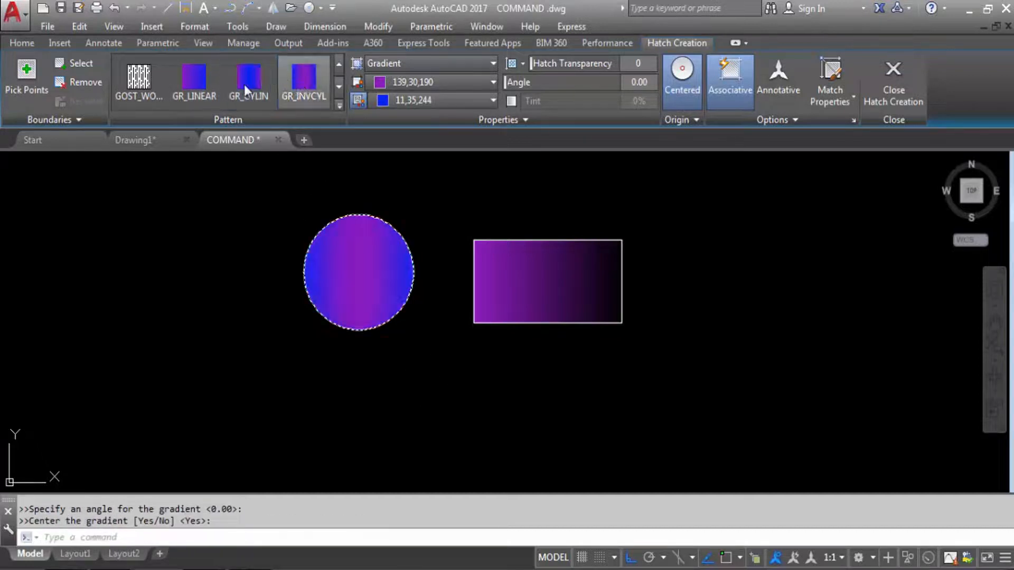
{"action": "left_click", "coordinate": [199, 95]}
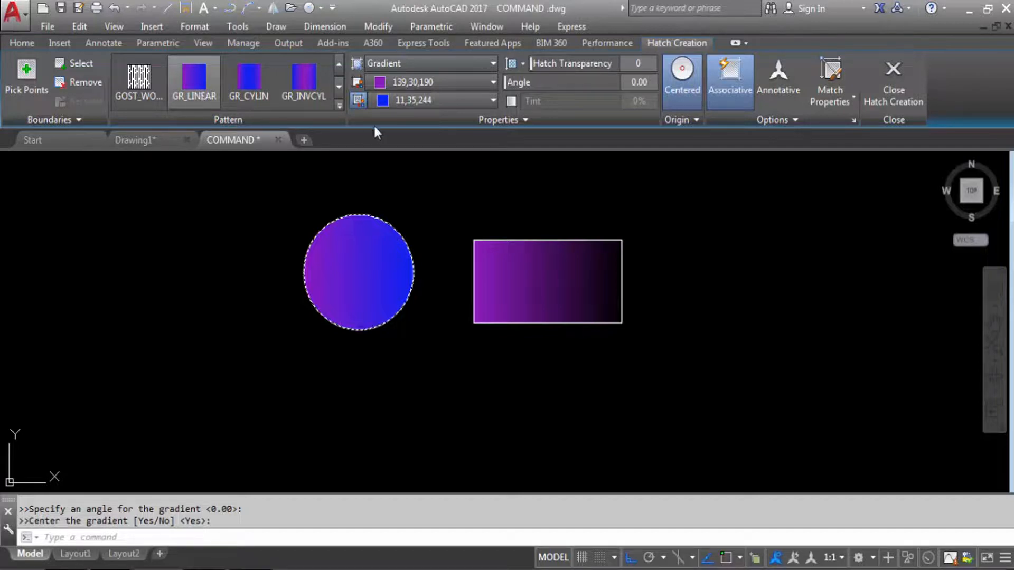
{"action": "key", "text": "Return"}
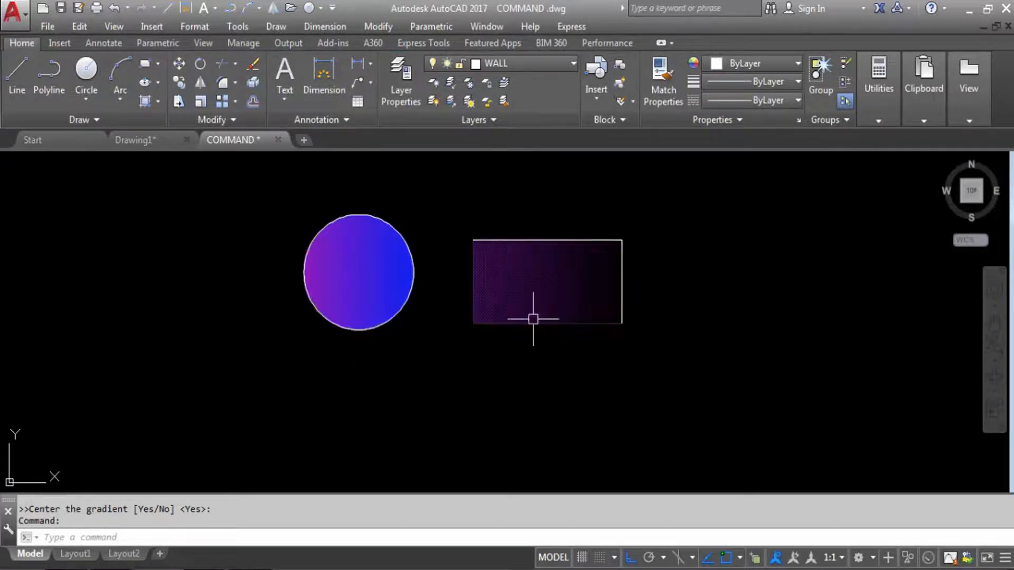
Erase the purple one-color gradient fill from the rectangle.
{"action": "left_click", "coordinate": [572, 296]}
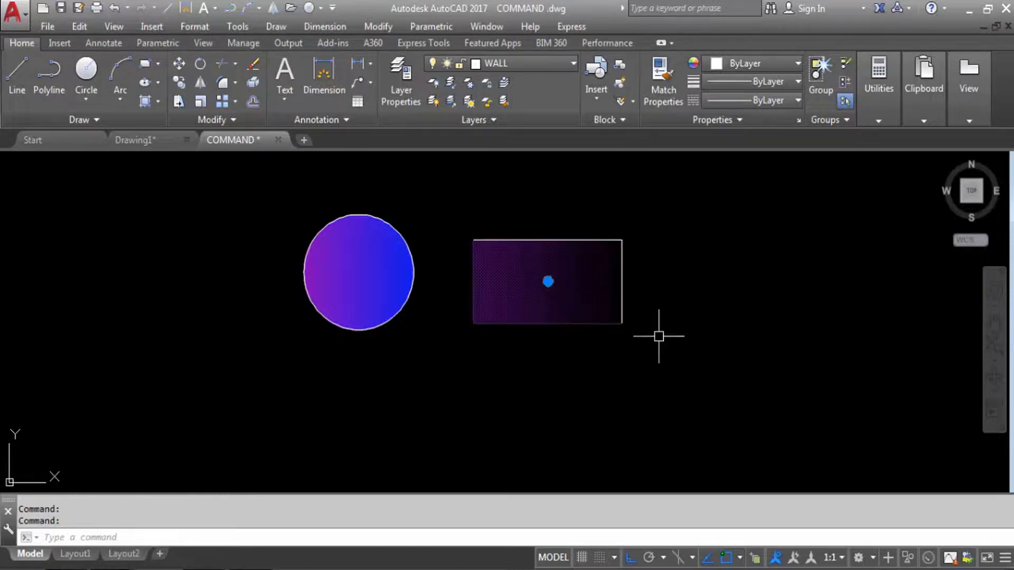
{"action": "key", "text": "Delete"}
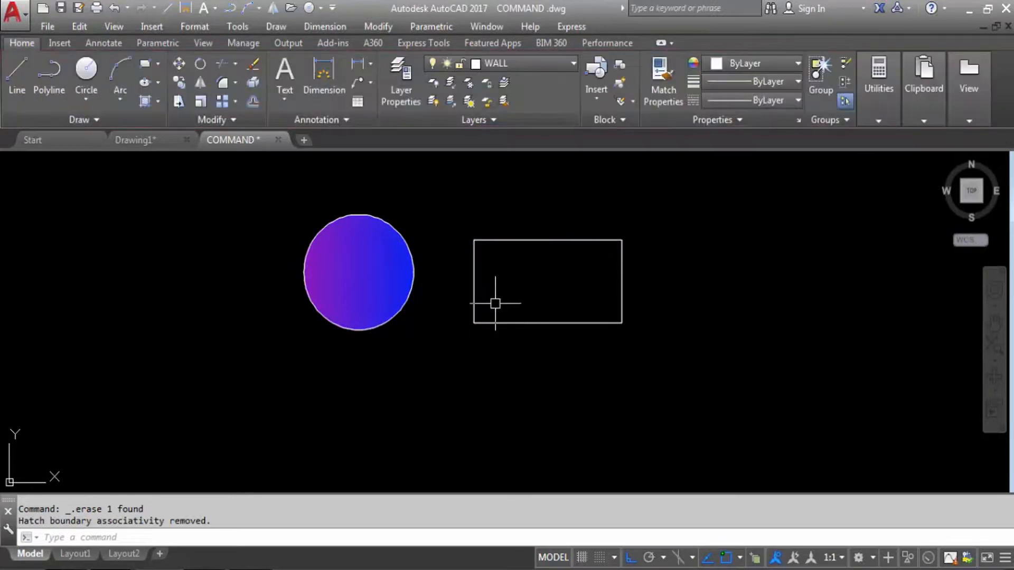
{"action": "type", "text": "H"}
{"action": "key", "text": "Return"}
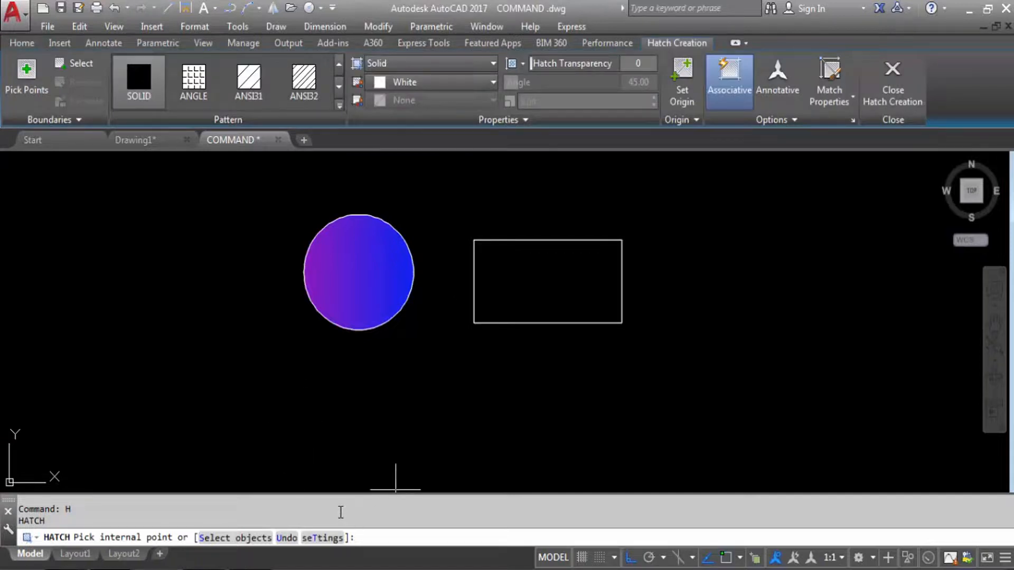
{"action": "key", "text": "Escape"}
Start the Gradient command and set the first color to the teal true color 36,183,176 in its settings.
{"action": "type", "text": "G"}
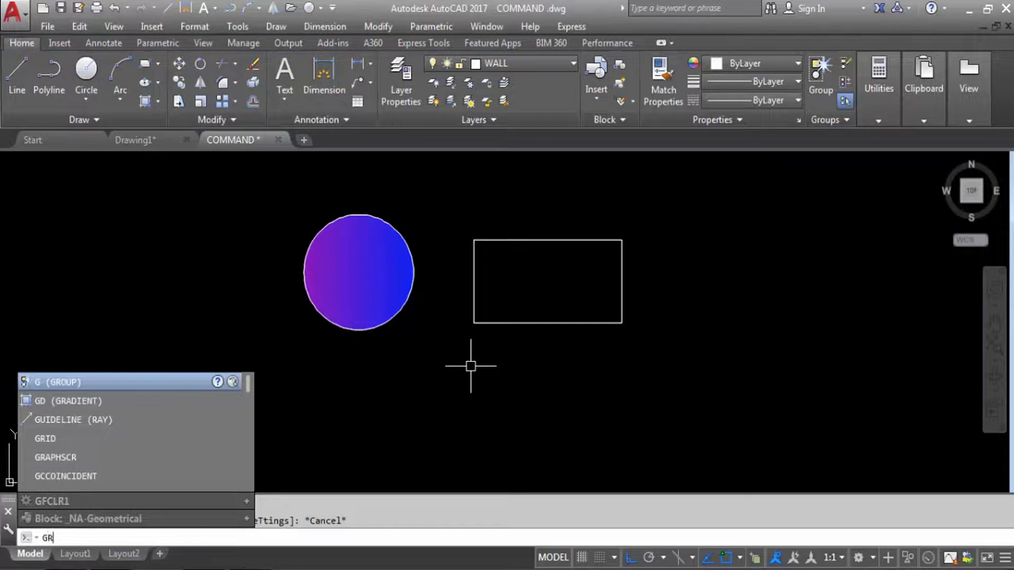
{"action": "type", "text": "R"}
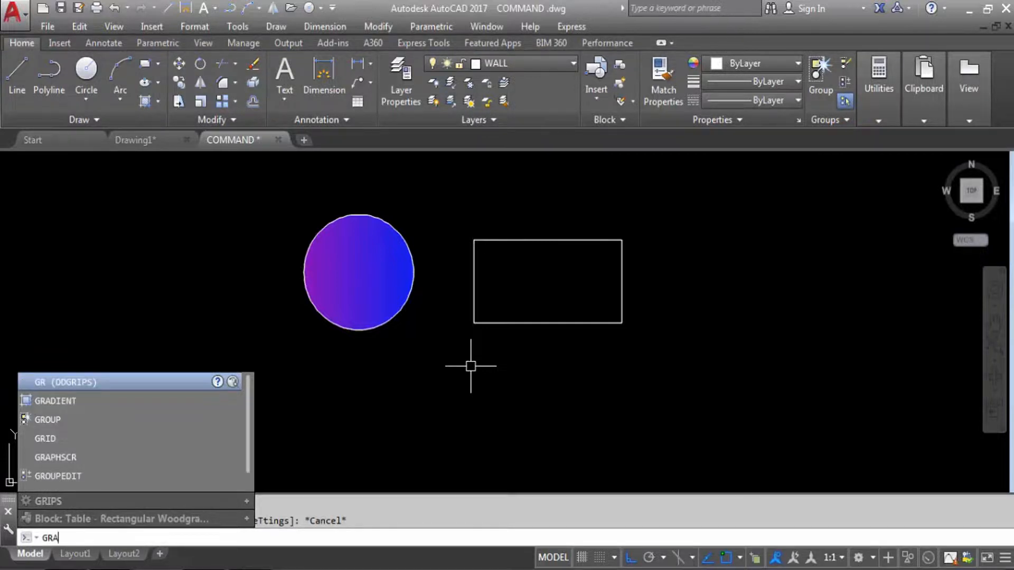
{"action": "key", "text": "Return"}
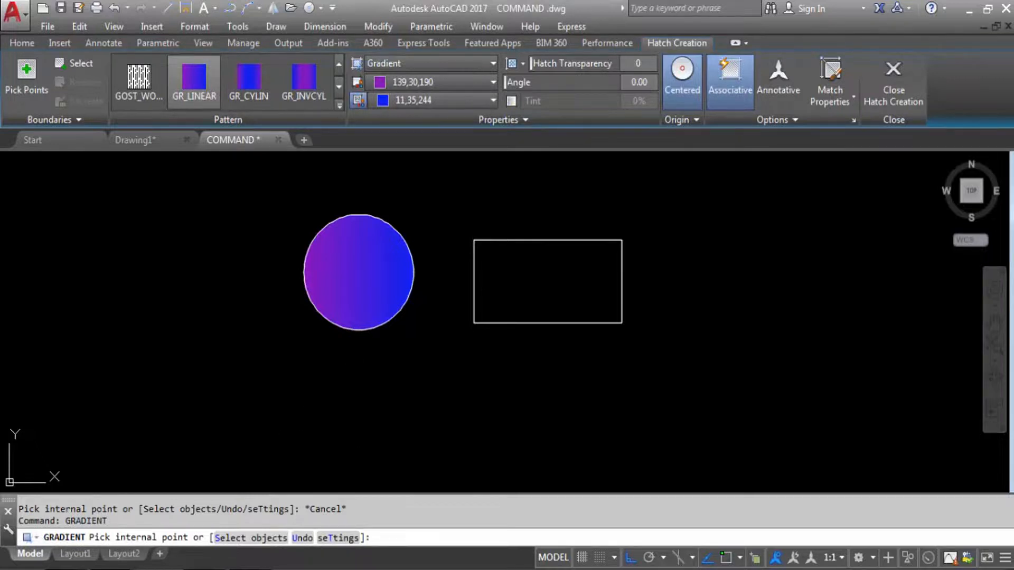
{"action": "type", "text": "t"}
{"action": "key", "text": "Return"}
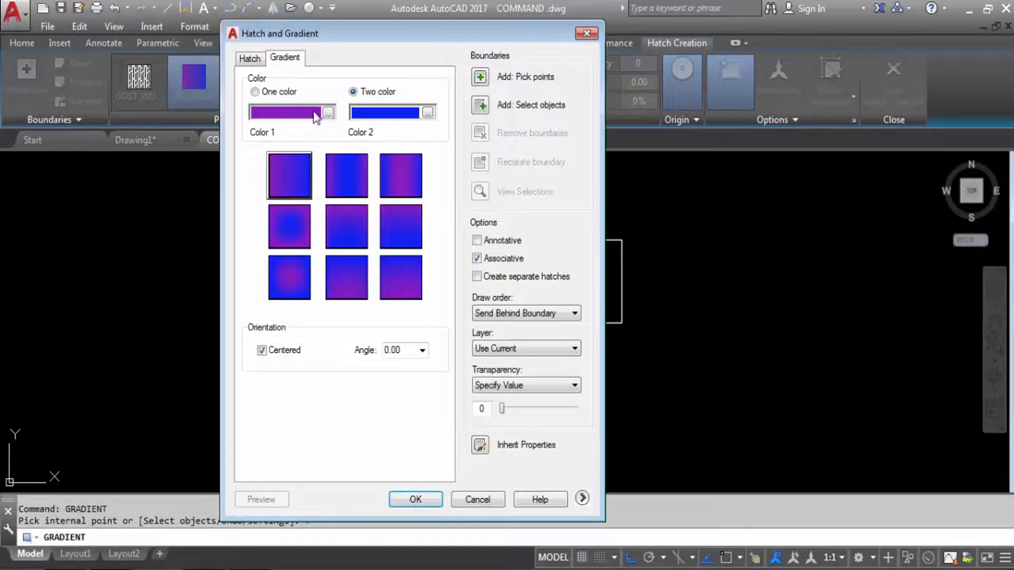
{"action": "left_click", "coordinate": [249, 58]}
{"action": "left_click", "coordinate": [286, 59]}
{"action": "left_click", "coordinate": [328, 112]}
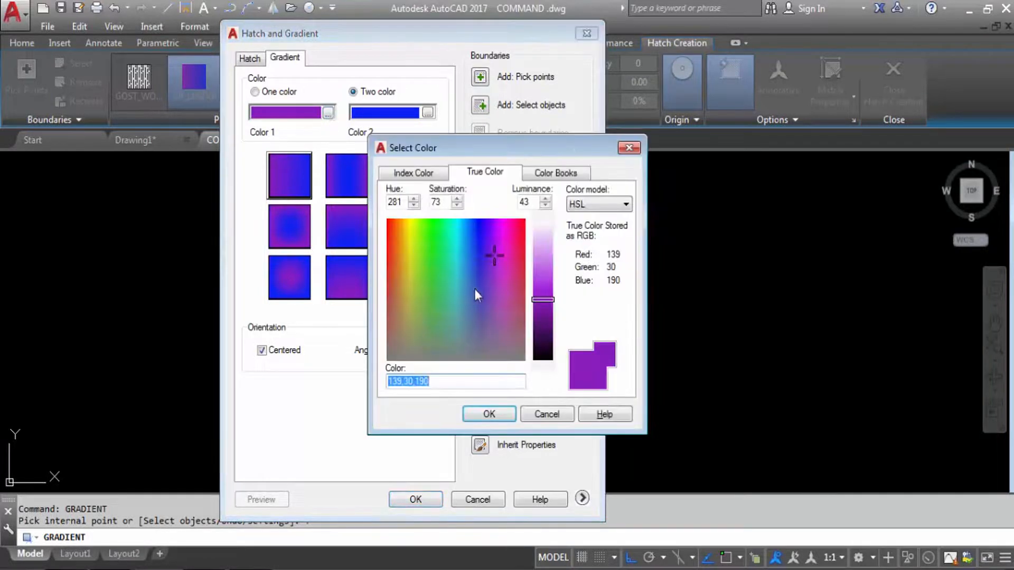
{"action": "left_click_drag", "start_coordinate": [496, 256], "coordinate": [454, 264]}
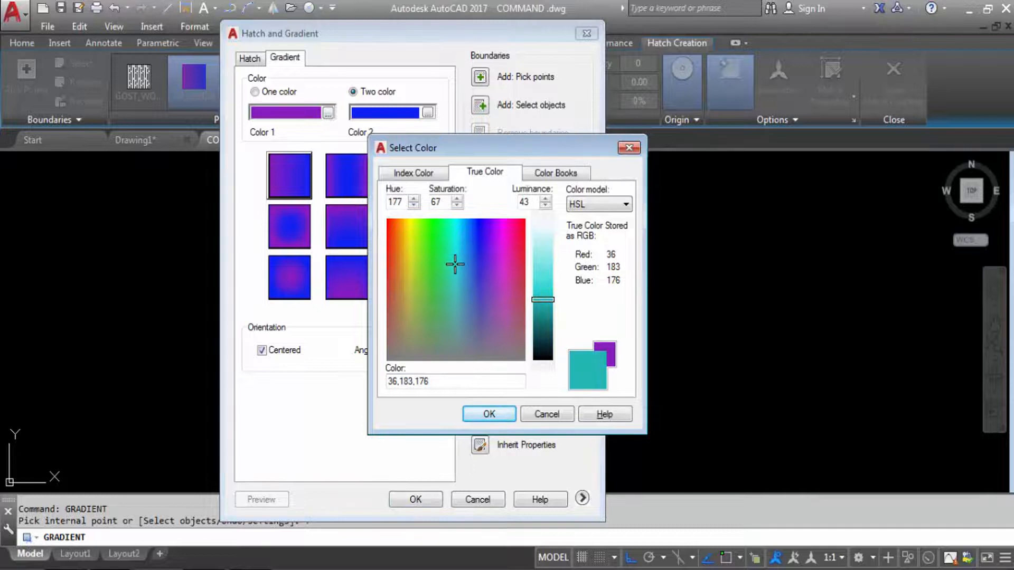
{"action": "left_click", "coordinate": [490, 414]}
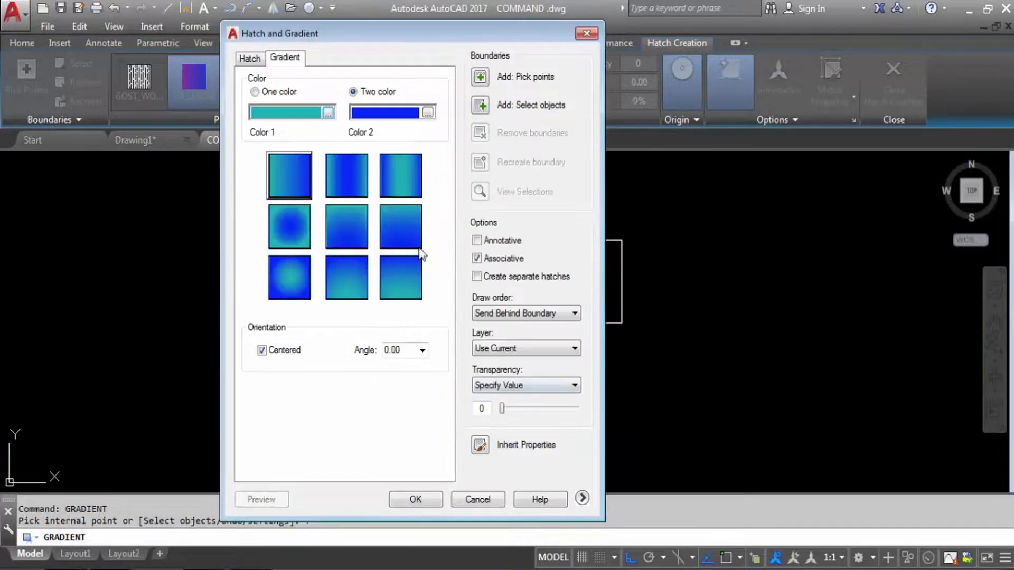
Set the gradient's second color to the pink true color 180,75,121.
{"action": "left_click", "coordinate": [428, 112]}
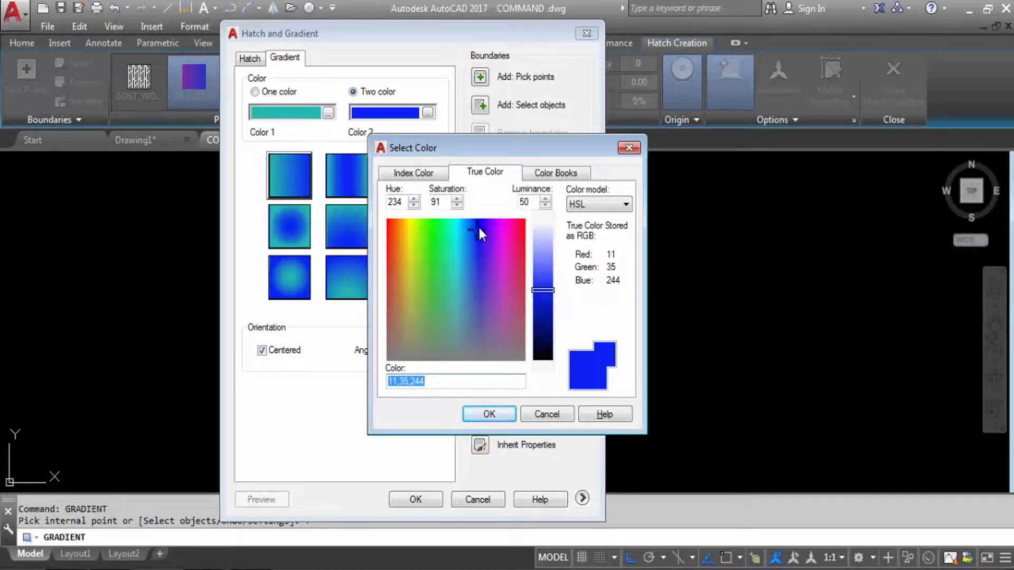
{"action": "left_click_drag", "start_coordinate": [479, 229], "coordinate": [516, 301]}
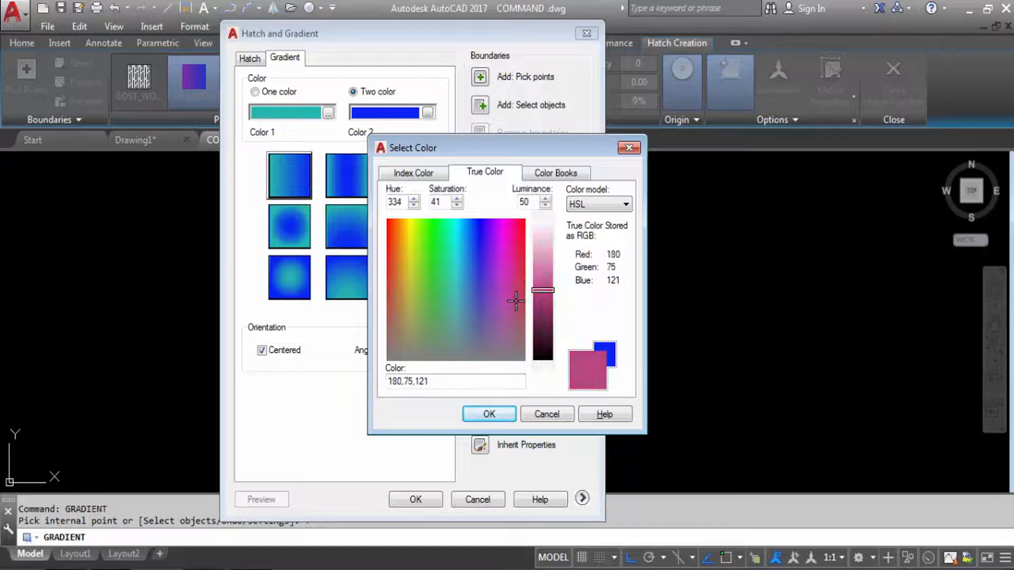
{"action": "left_click", "coordinate": [486, 414]}
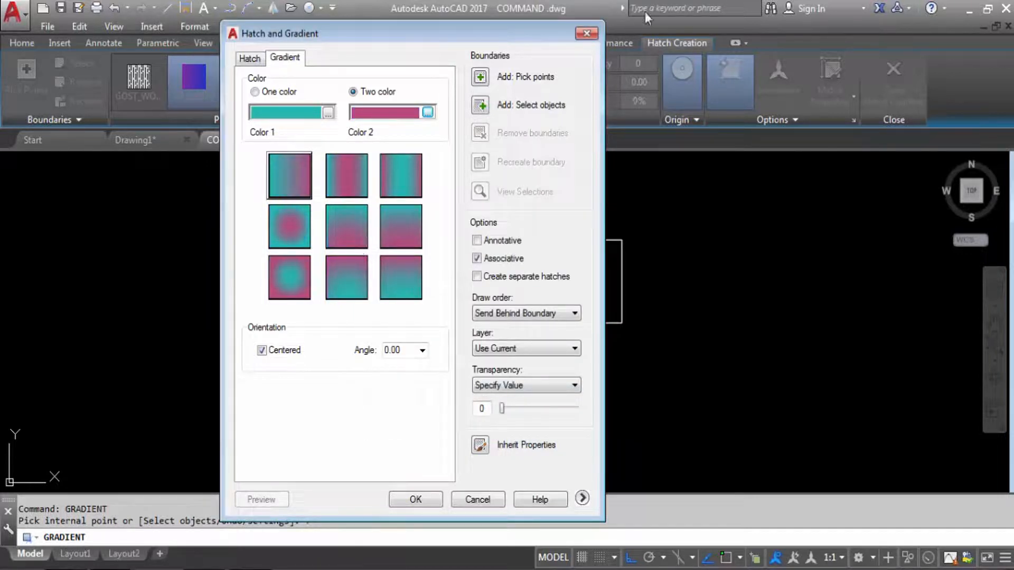
Set the hatch transparency to 70 and fill the rectangle with the teal-to-pink GR_LINEAR gradient by picking a point inside it.
{"action": "left_click", "coordinate": [480, 78]}
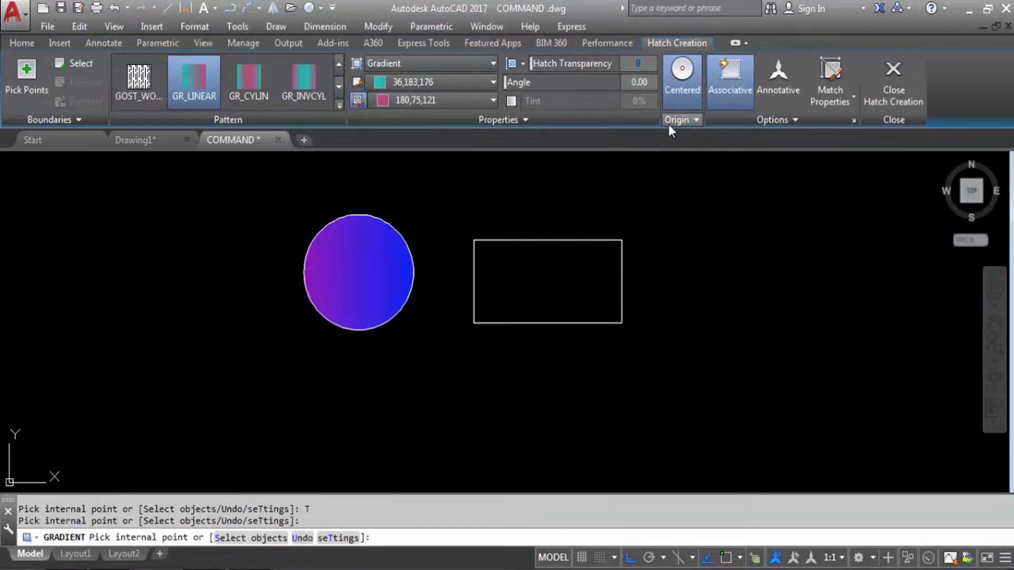
{"action": "key", "text": "BackSpace"}
{"action": "type", "text": "70"}
{"action": "left_click", "coordinate": [557, 291]}
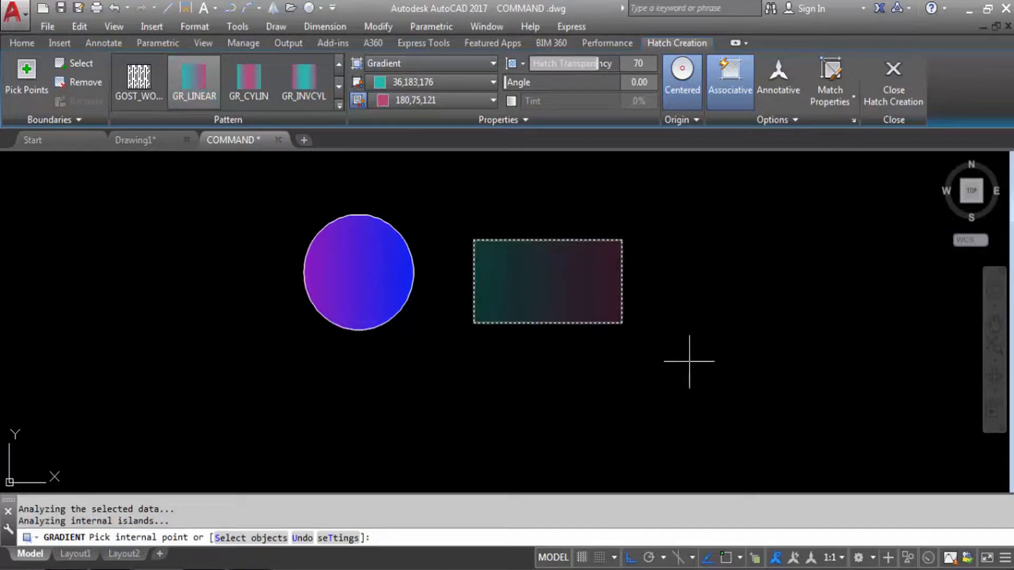
{"action": "key", "text": "Return"}
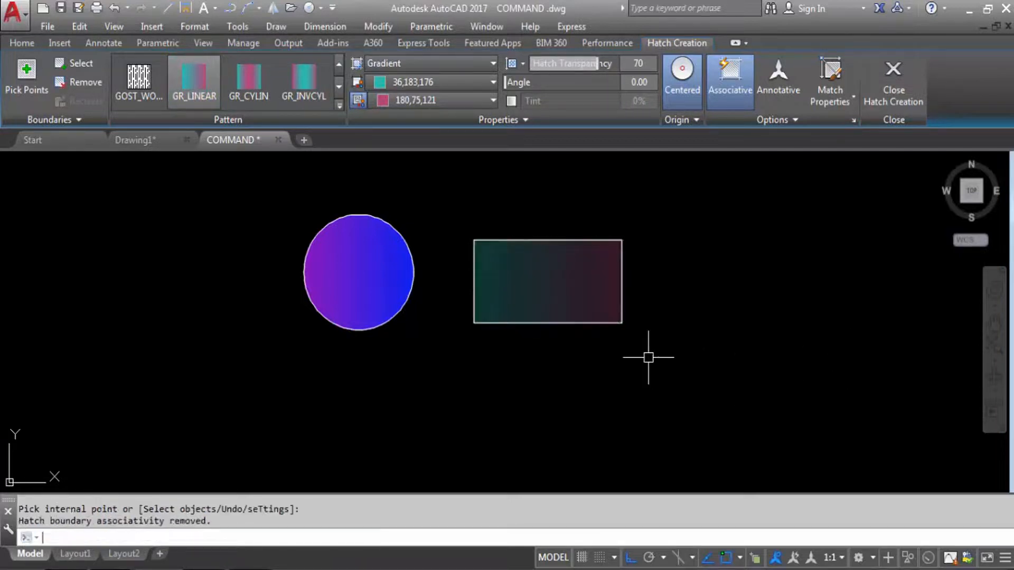
Erase the purple-to-blue gradient fill from the circle.
{"action": "scroll", "coordinate": [552, 324], "scroll_direction": "up", "scroll_amount": 4}
{"action": "scroll", "coordinate": [633, 394], "scroll_direction": "down", "scroll_amount": 4}
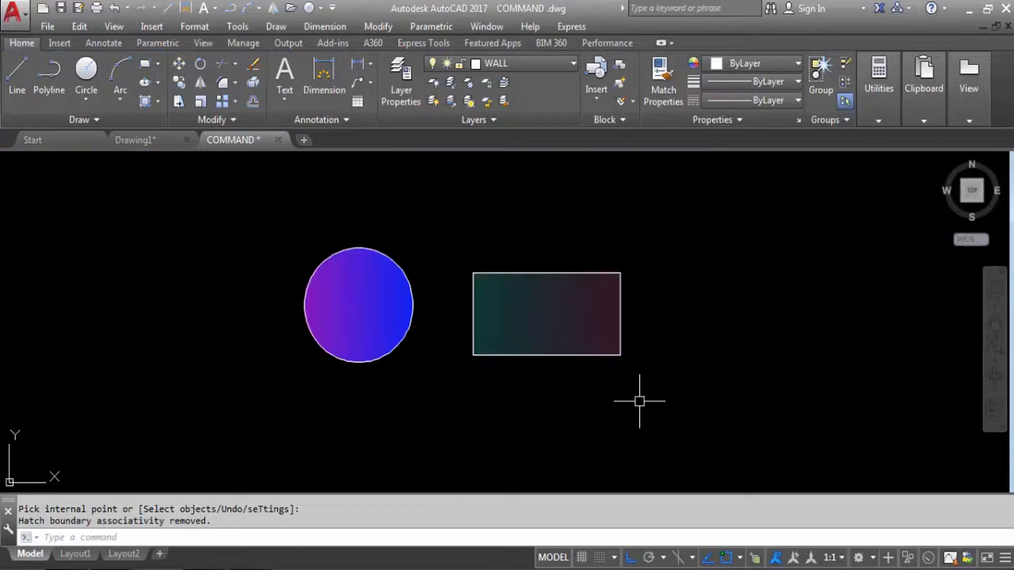
{"action": "left_click", "coordinate": [353, 302]}
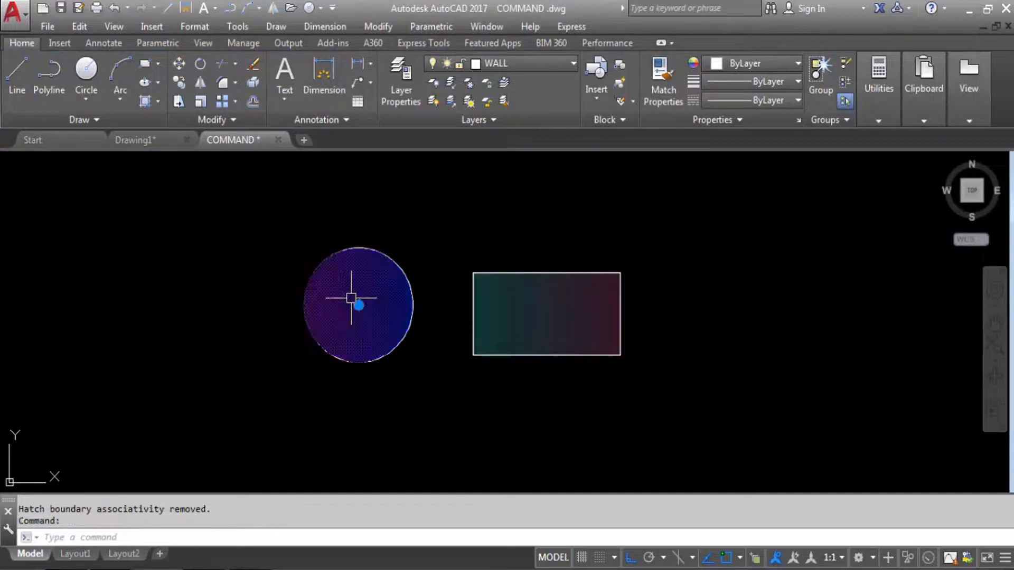
{"action": "key", "text": "Delete"}
{"action": "key", "text": "Return"}
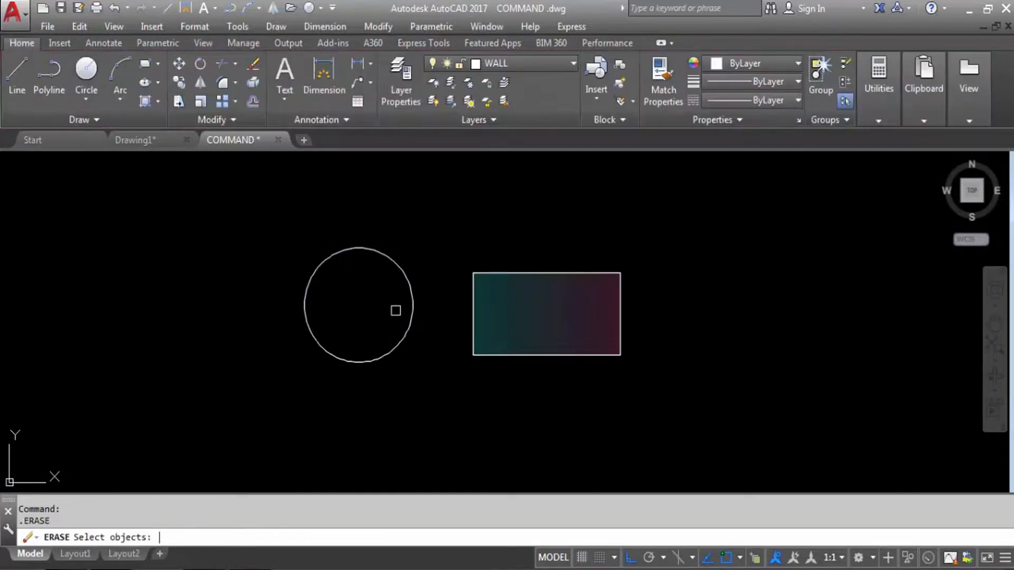
{"action": "key", "text": "Escape"}
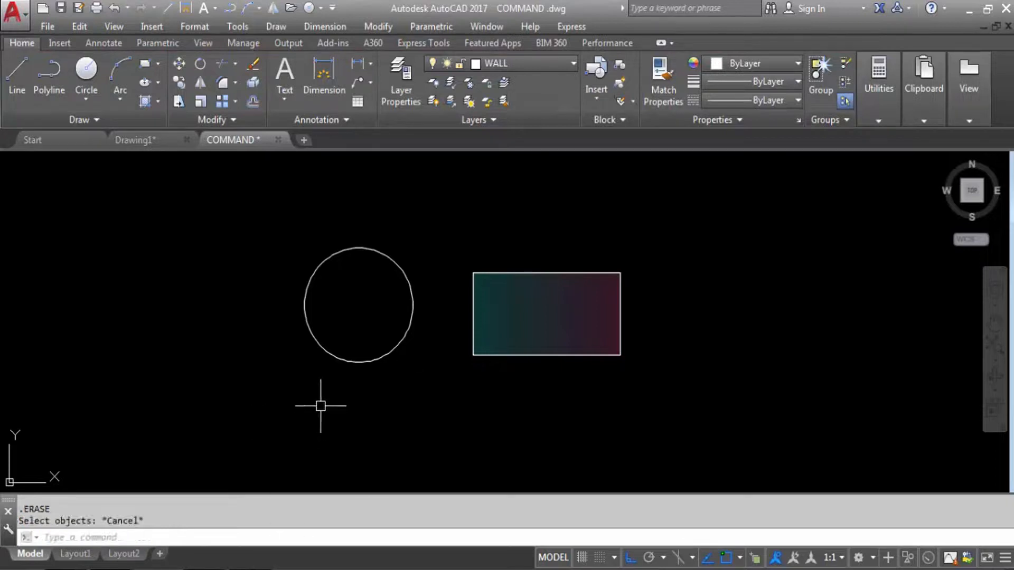
Start another gradient and set its first color to the index color blue in the gradient settings.
{"action": "type", "text": "GRADIENT"}
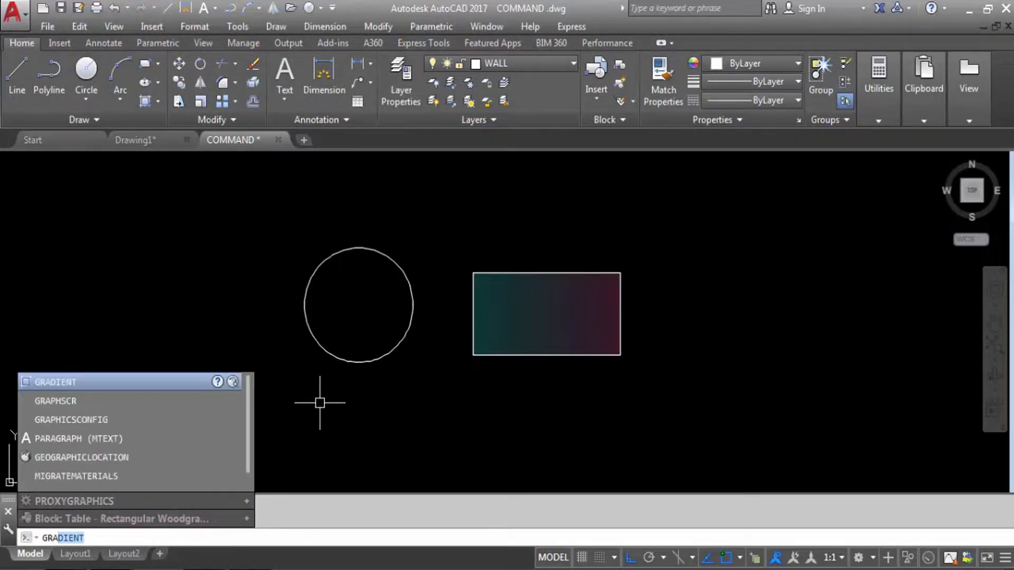
{"action": "key", "text": "Return"}
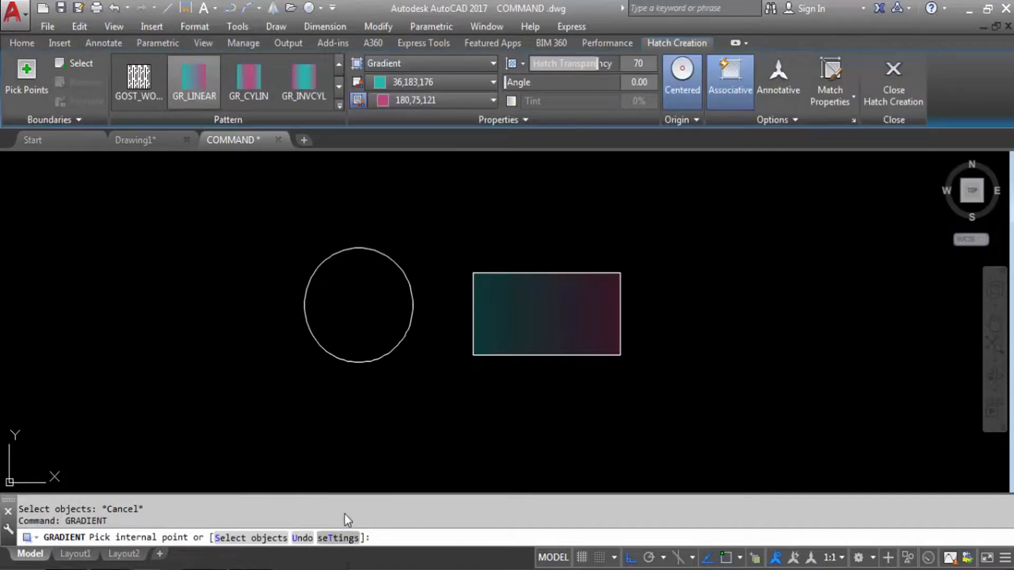
{"action": "left_click", "coordinate": [338, 538]}
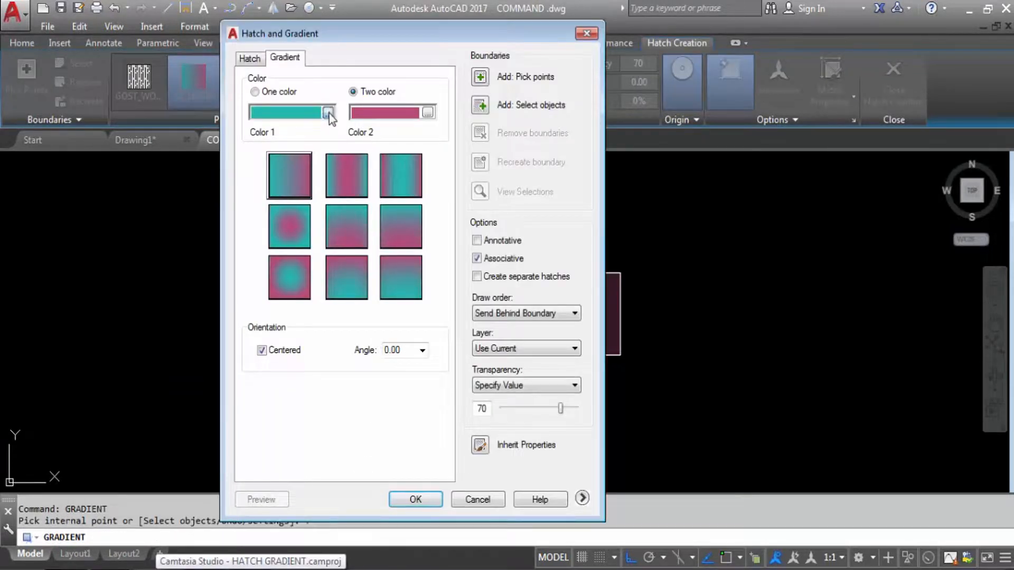
{"action": "left_click", "coordinate": [328, 113]}
{"action": "left_click", "coordinate": [417, 172]}
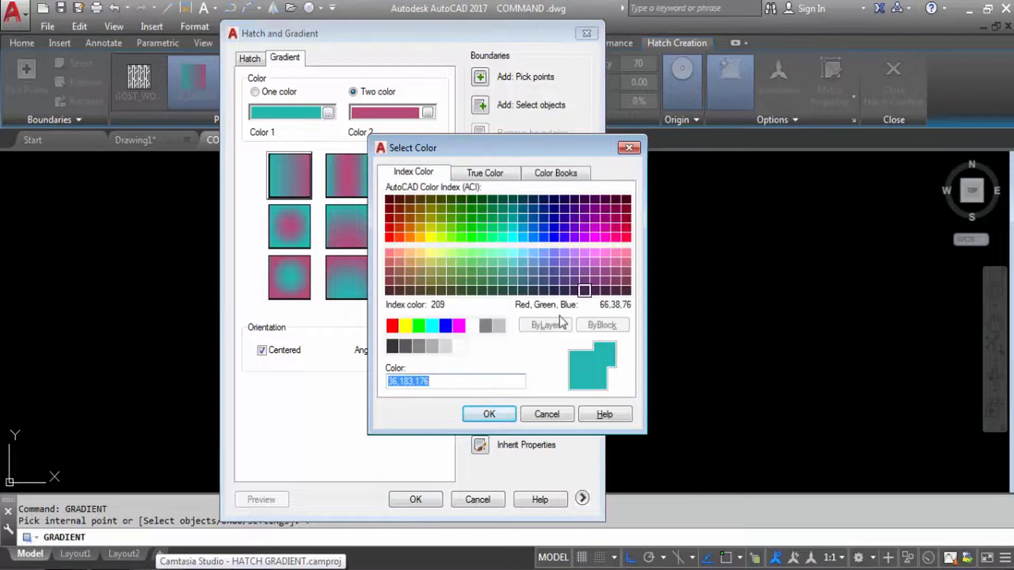
{"action": "left_click", "coordinate": [446, 326]}
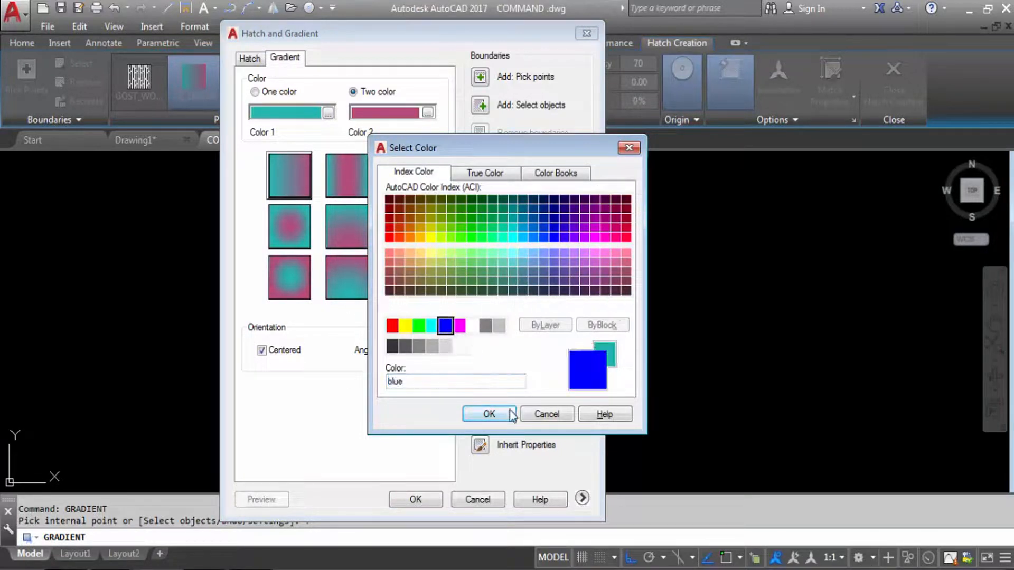
{"action": "left_click", "coordinate": [486, 414]}
Set the gradient's second color to the dark red index color 16.
{"action": "left_click", "coordinate": [428, 113]}
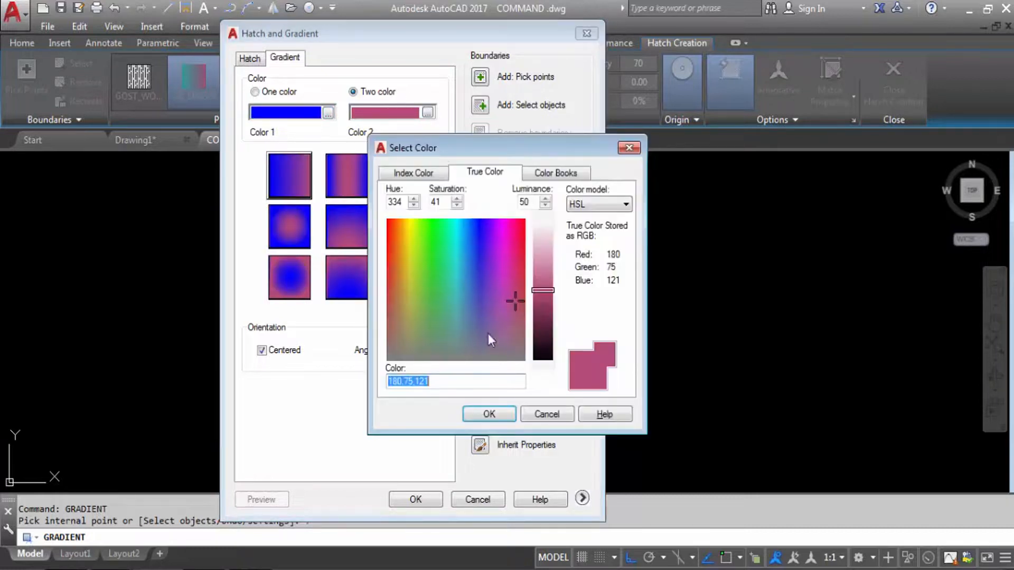
{"action": "left_click", "coordinate": [413, 172]}
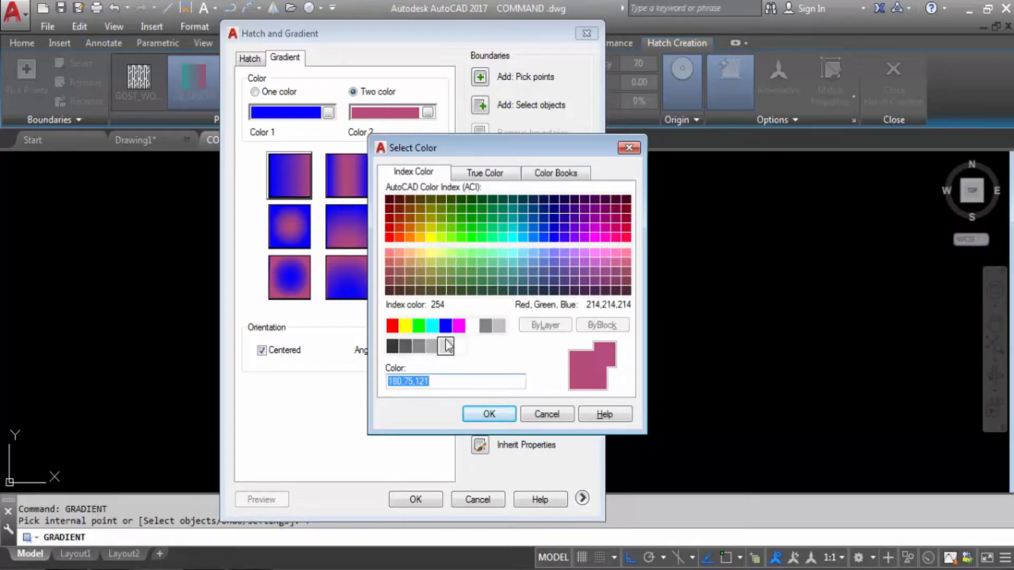
{"action": "left_click", "coordinate": [386, 206]}
{"action": "left_click", "coordinate": [487, 414]}
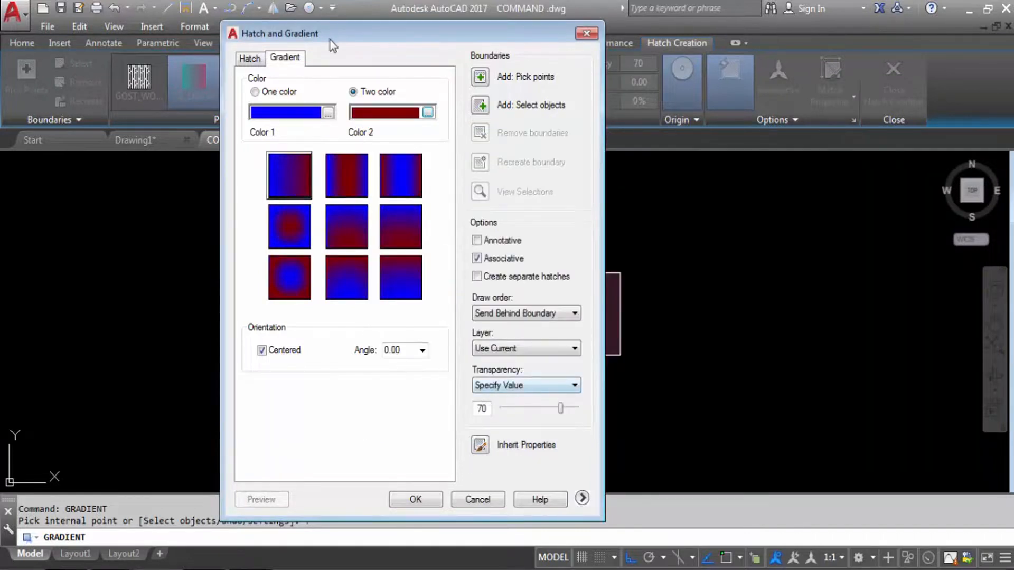
Set the gradient's first color to the index color white.
{"action": "left_click", "coordinate": [328, 113]}
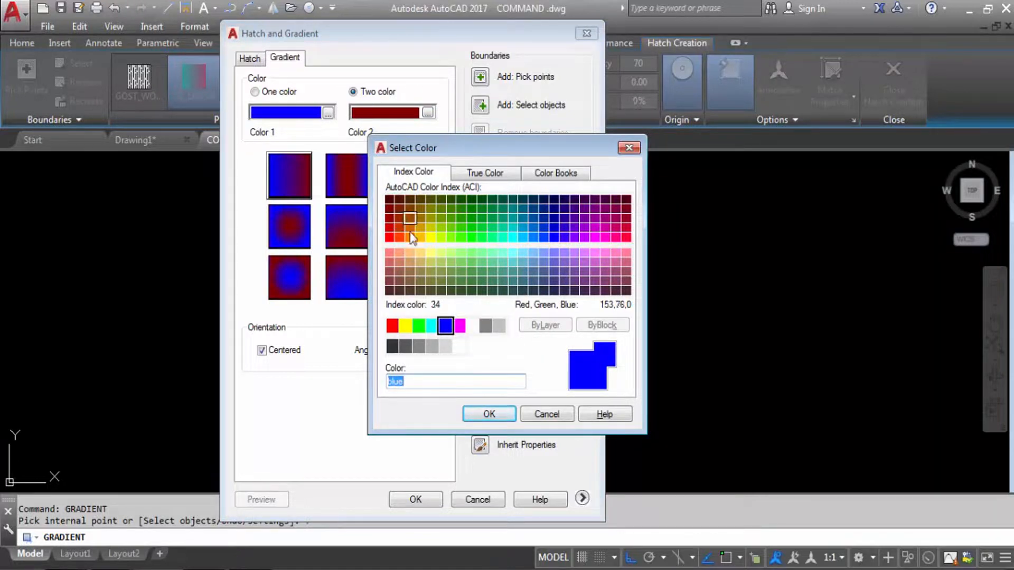
{"action": "left_click", "coordinate": [473, 326]}
{"action": "left_click", "coordinate": [489, 414]}
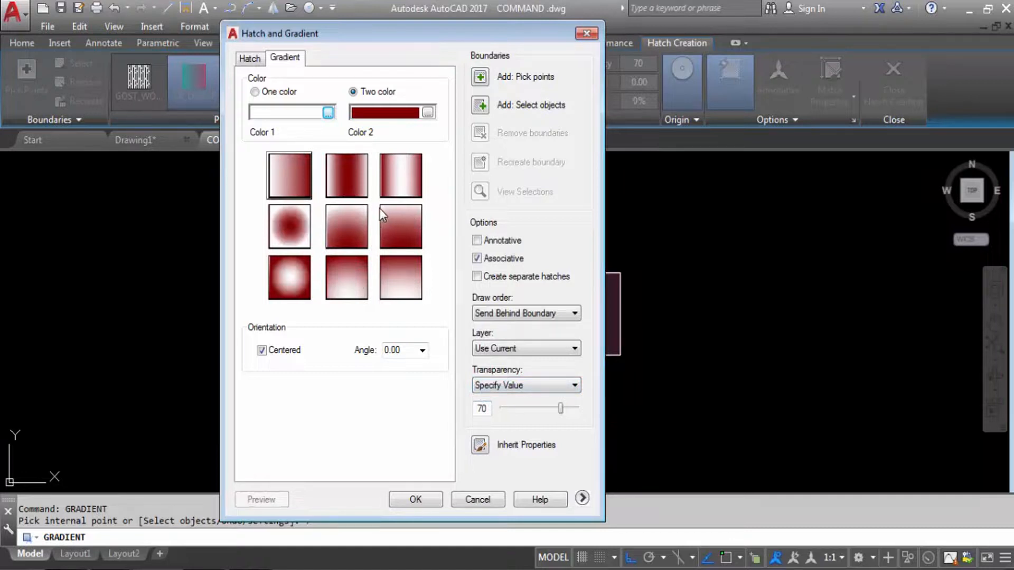
Fill the circle with the white-to-dark-red GR_LINEAR gradient by picking a point inside it, and end the command.
{"action": "left_click", "coordinate": [479, 79]}
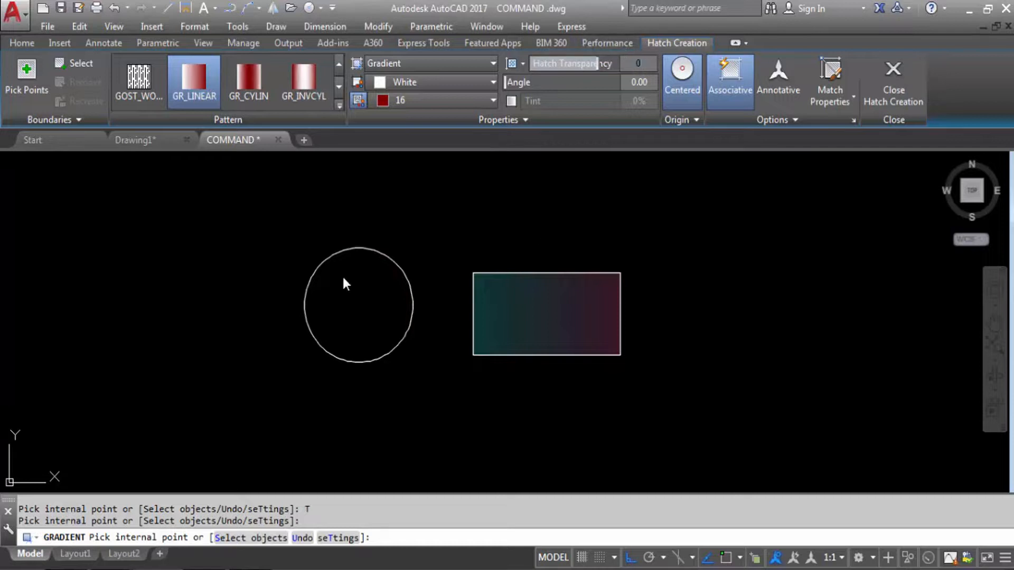
{"action": "left_click", "coordinate": [342, 293]}
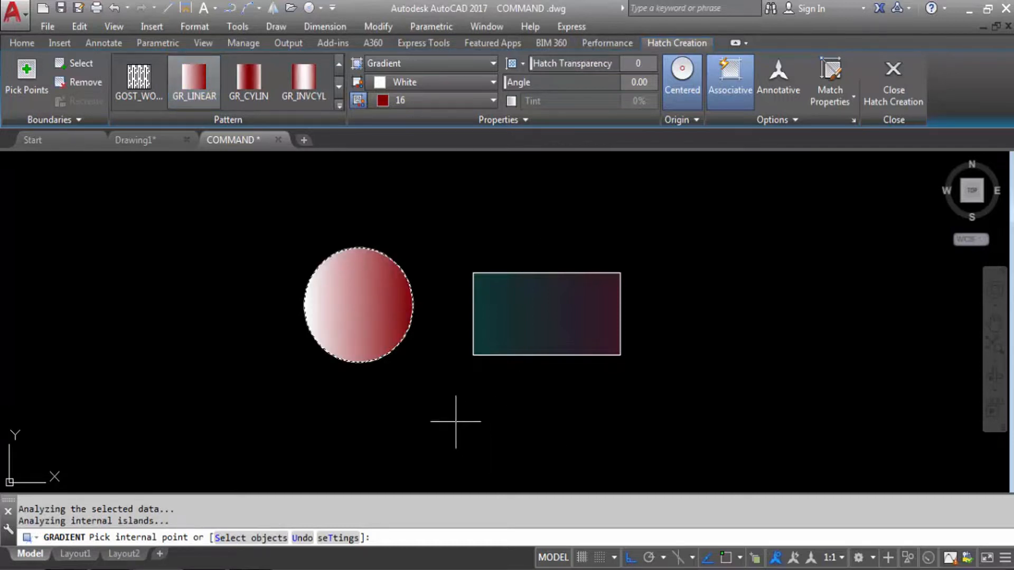
{"action": "key", "text": "Return"}
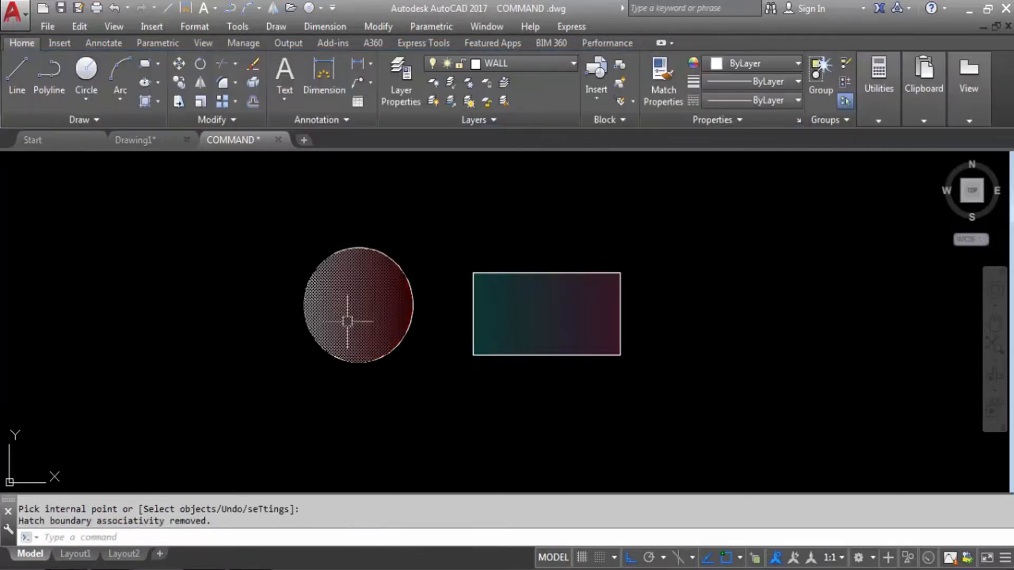
{"action": "scroll", "coordinate": [299, 213], "scroll_direction": "down", "scroll_amount": 2}
{"action": "scroll", "coordinate": [311, 229], "scroll_direction": "up", "scroll_amount": 2}
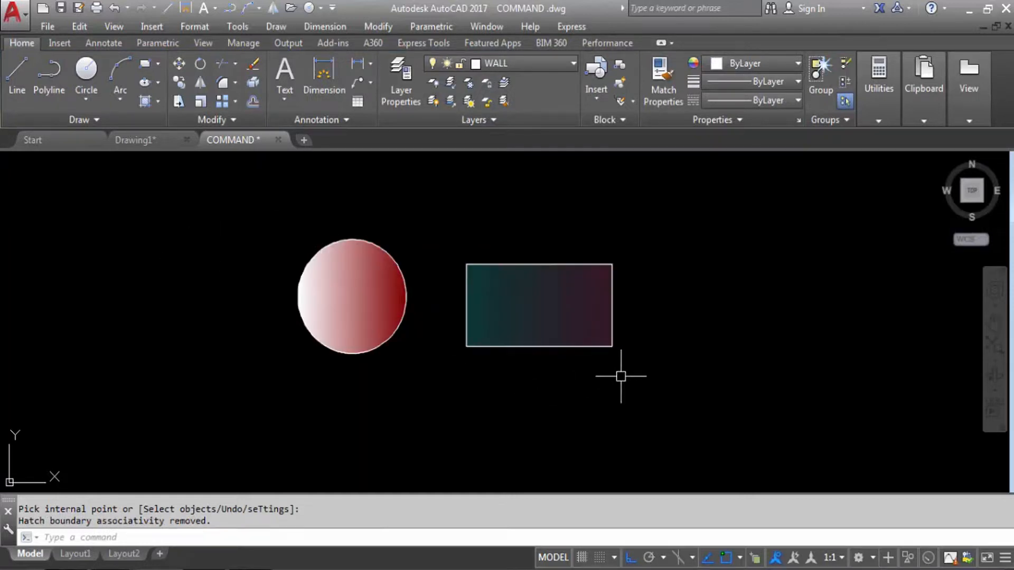
{"action": "key", "text": "Escape"}
{"action": "key", "text": "Escape"}
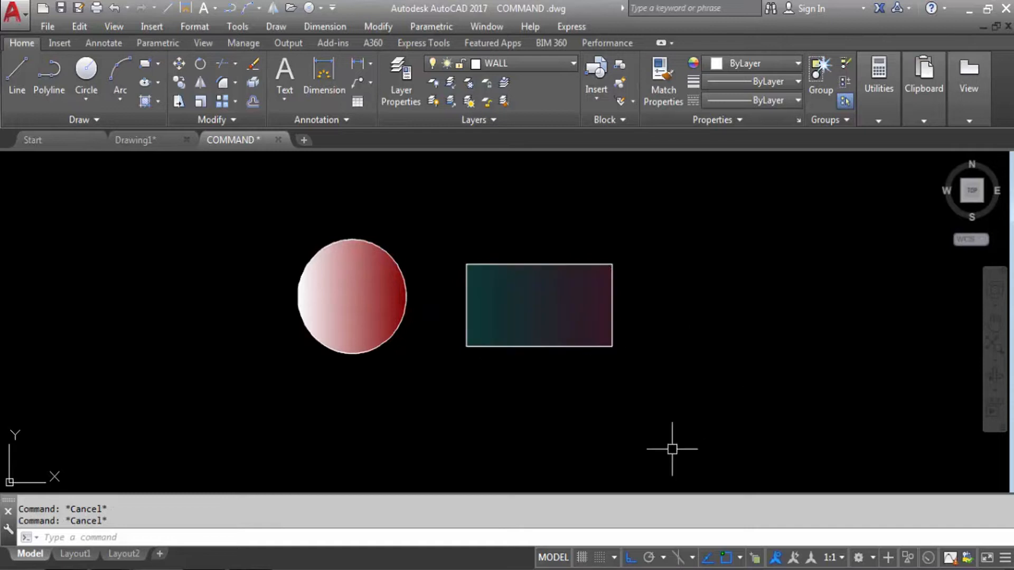
Edit the rectangle's gradient fill, changing its first color to the recent color 164 and its second color to magenta.
{"action": "left_click", "coordinate": [553, 312]}
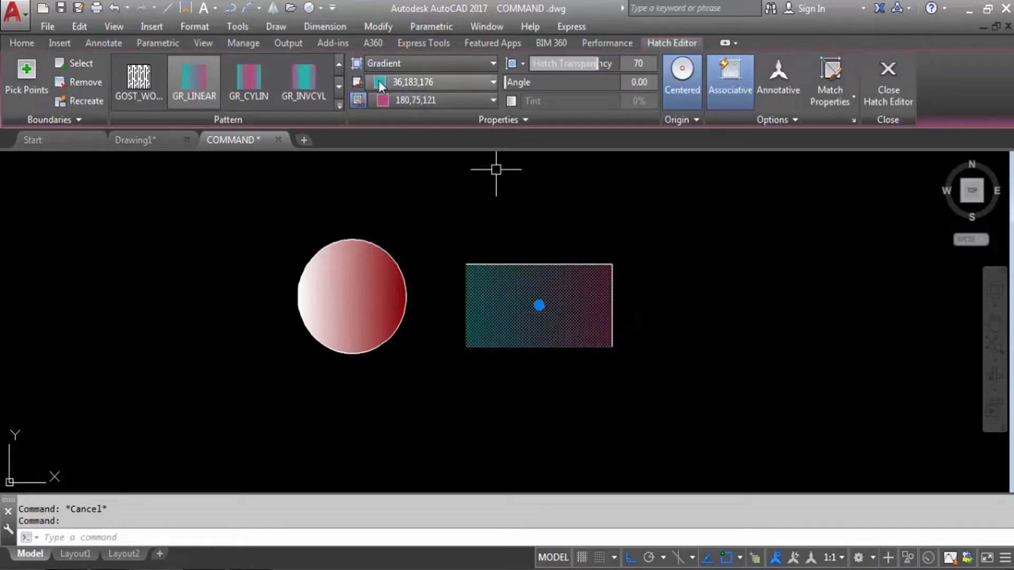
{"action": "left_click", "coordinate": [458, 80]}
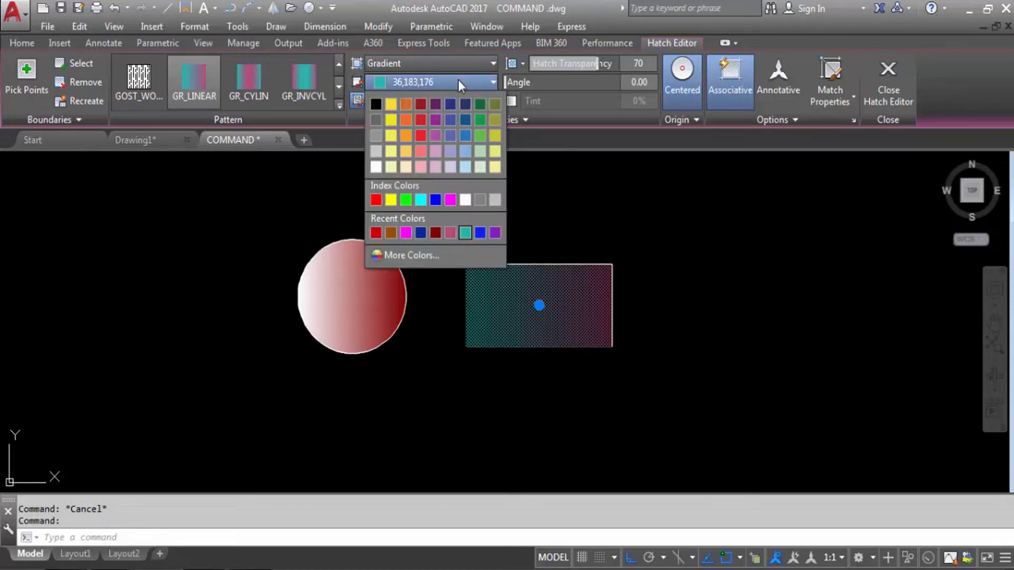
{"action": "left_click", "coordinate": [420, 231]}
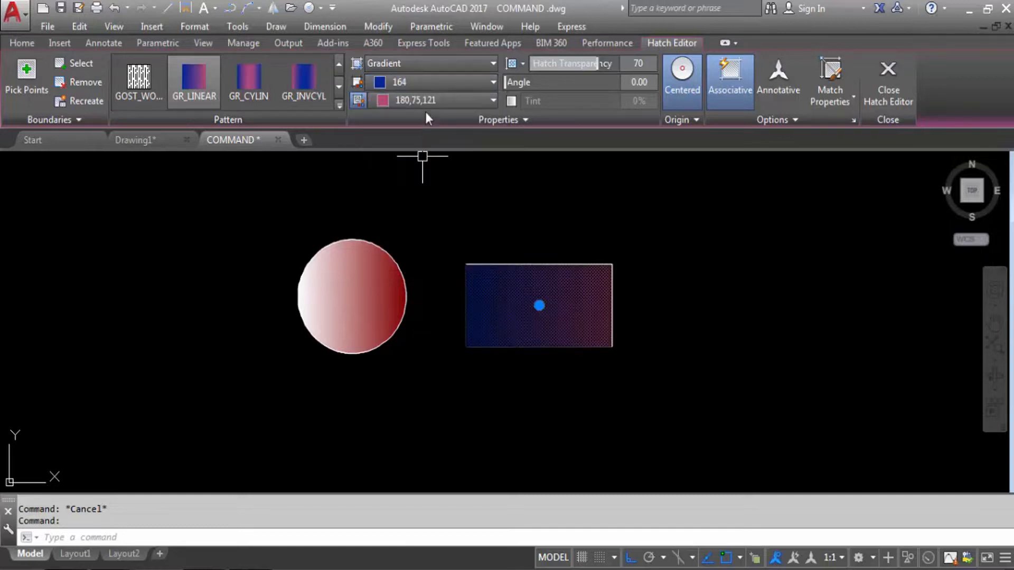
{"action": "left_click", "coordinate": [432, 99]}
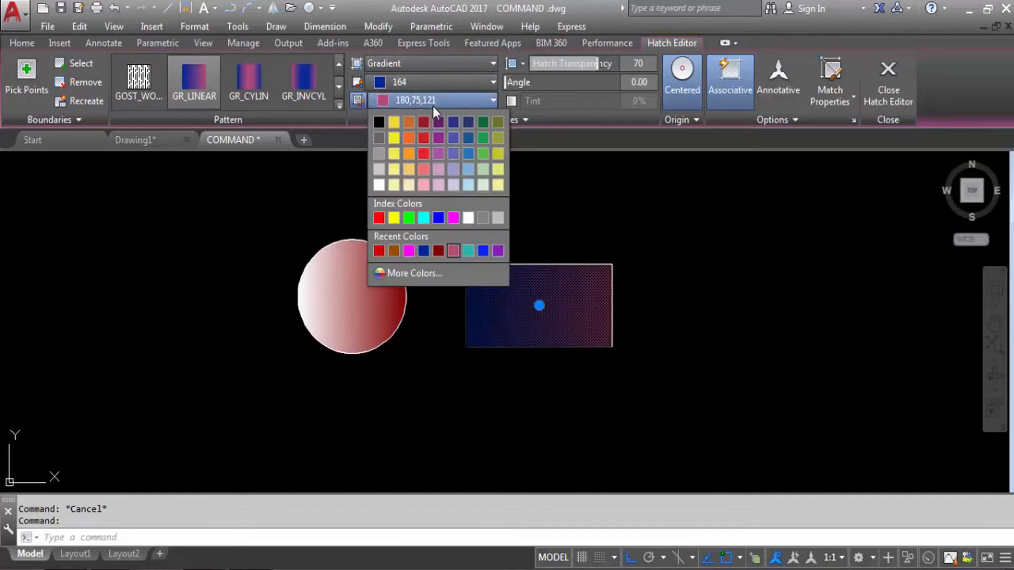
{"action": "left_click", "coordinate": [453, 218]}
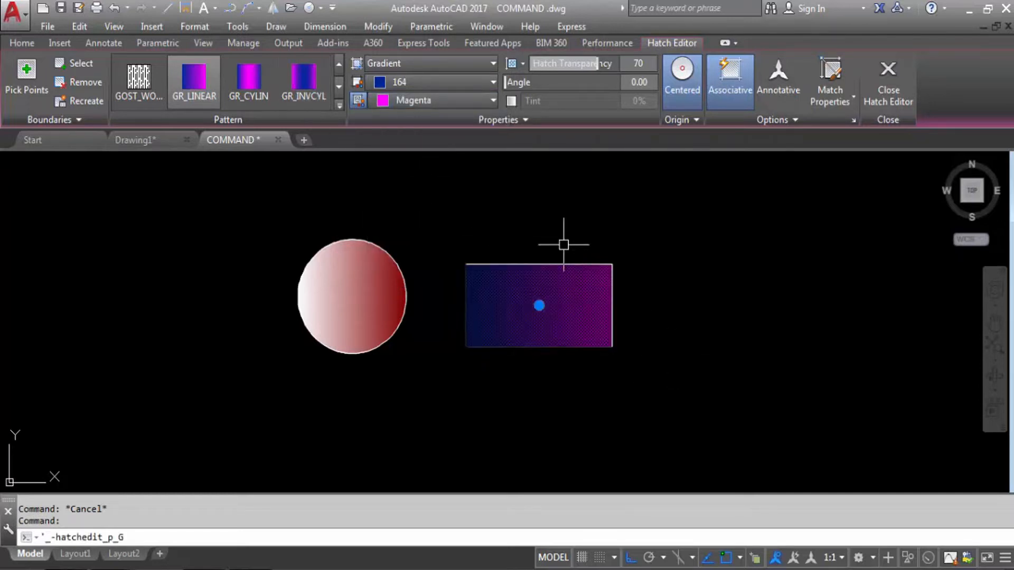
{"action": "left_click", "coordinate": [397, 82]}
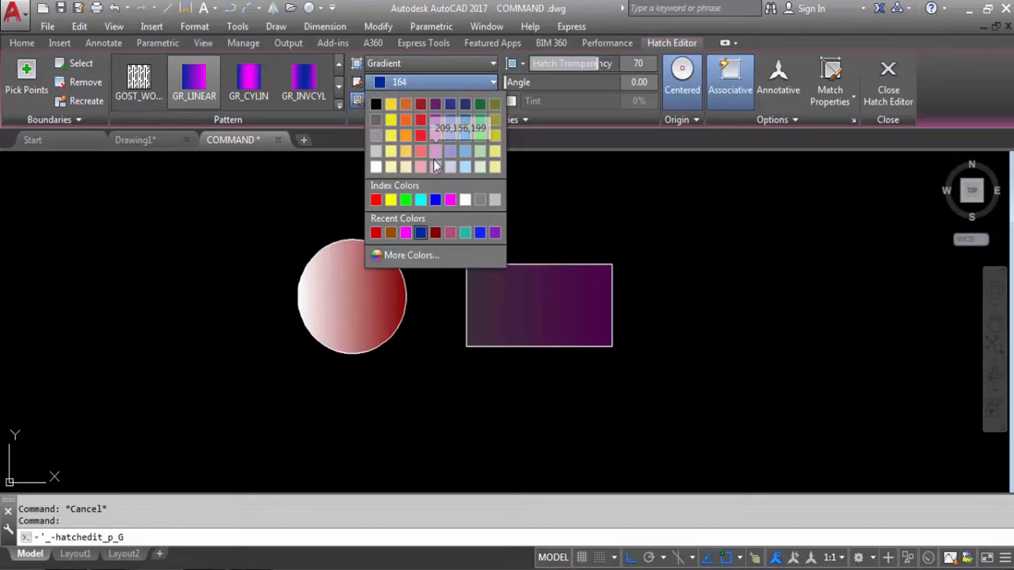
{"action": "key", "text": "Escape"}
{"action": "key", "text": "Escape"}
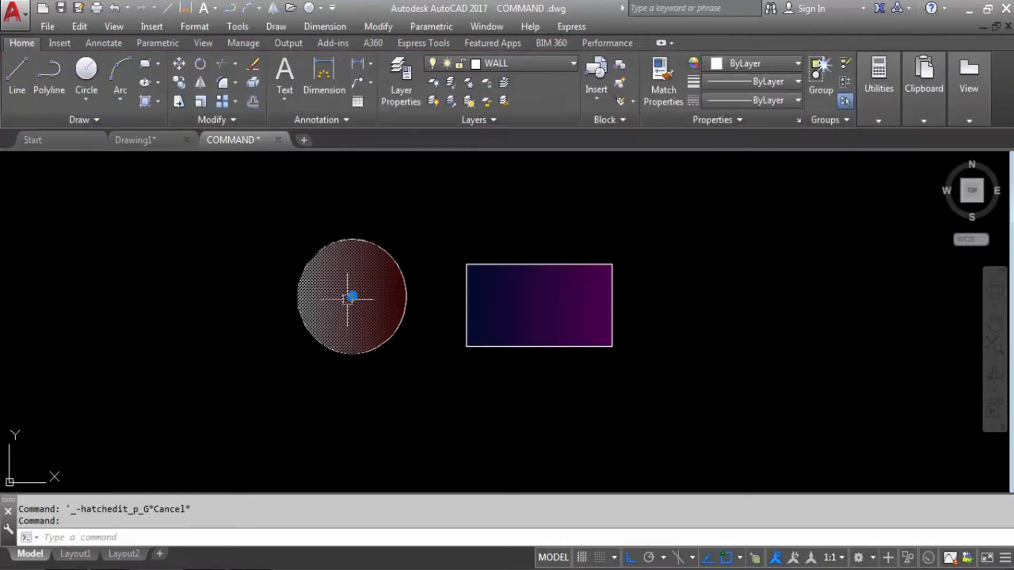
Edit the circle's gradient fill, changing its first color to green and its second color to bright red.
{"action": "left_click", "coordinate": [351, 295]}
{"action": "left_click", "coordinate": [419, 84]}
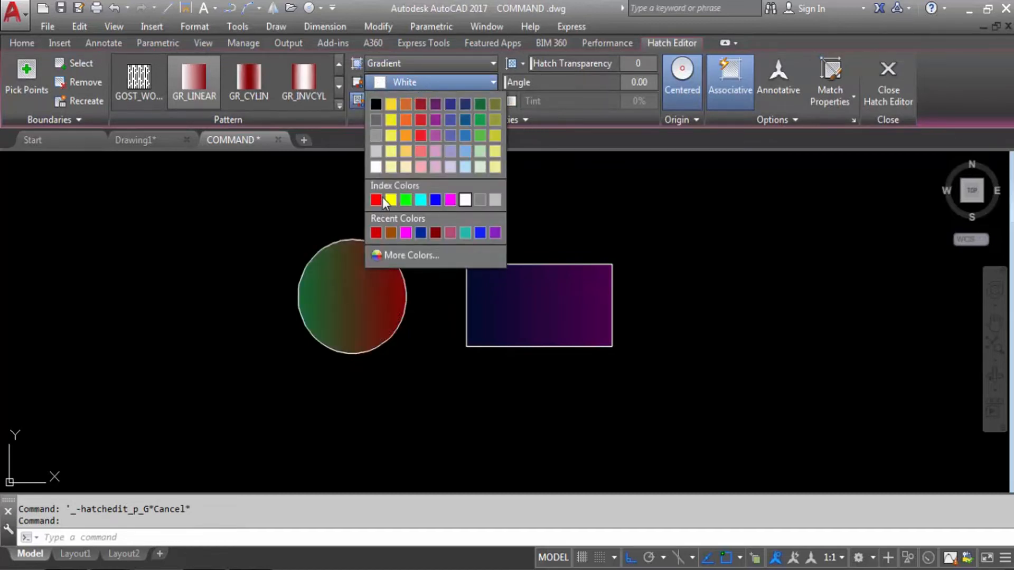
{"action": "left_click", "coordinate": [403, 200]}
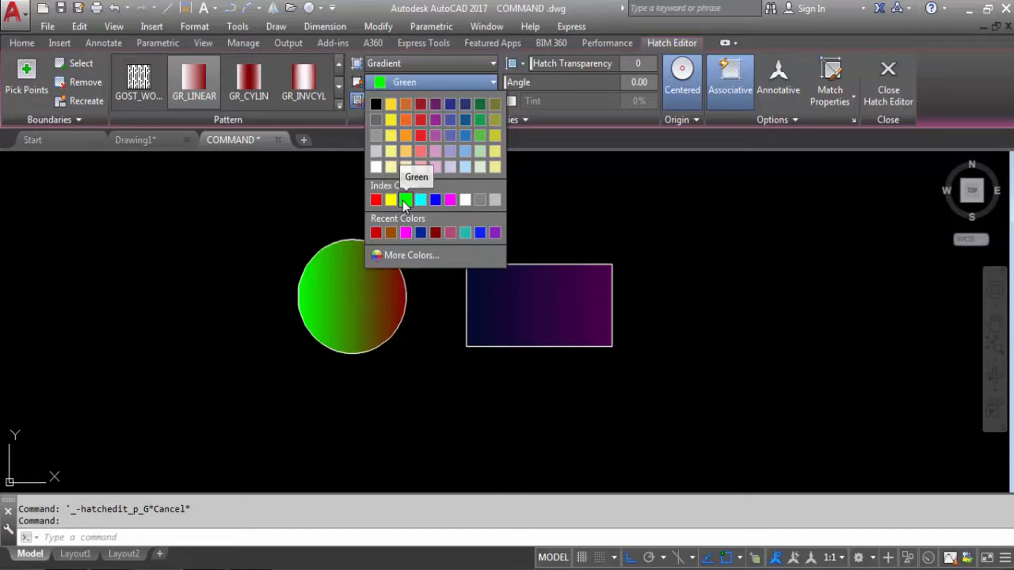
{"action": "left_click", "coordinate": [416, 102]}
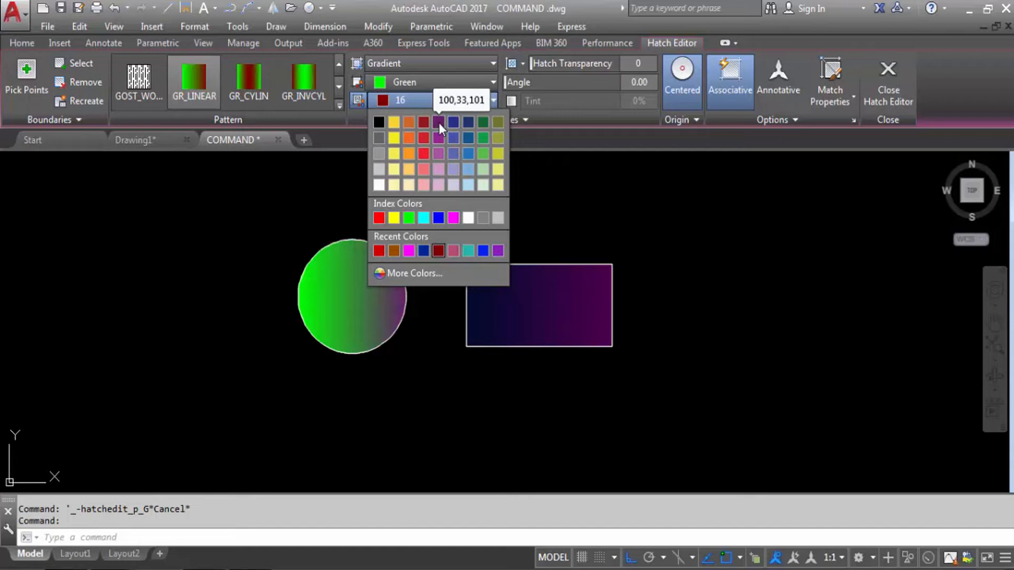
{"action": "left_click", "coordinate": [422, 153]}
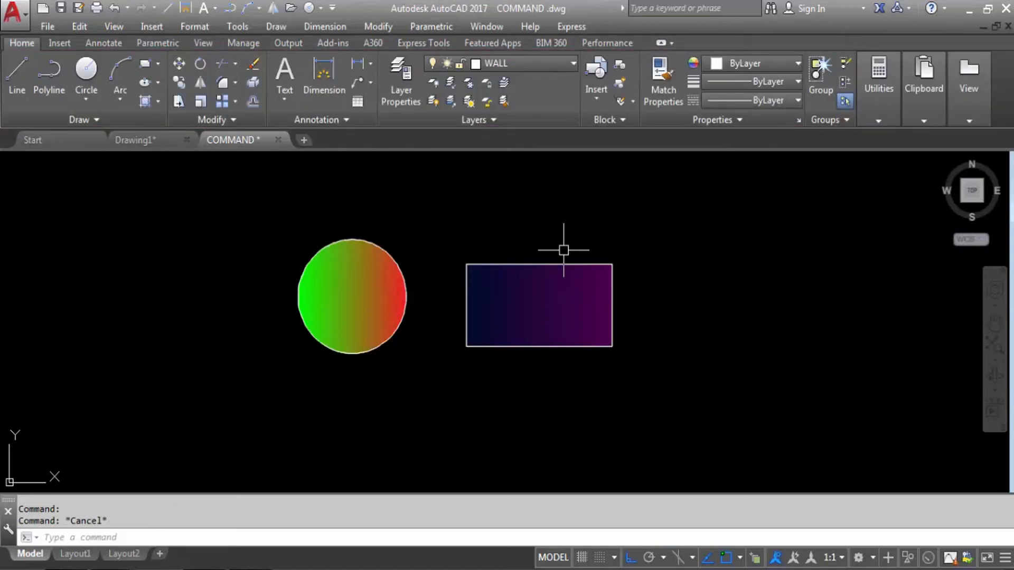
Erase the circle and the rectangle together with their gradient fills.
{"action": "left_click", "coordinate": [525, 328]}
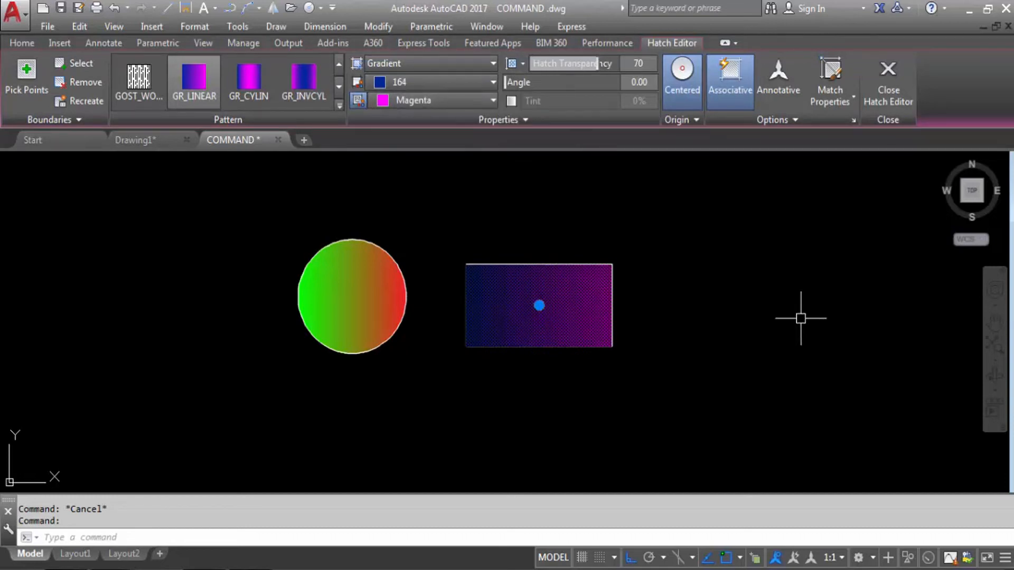
{"action": "key", "text": "Escape"}
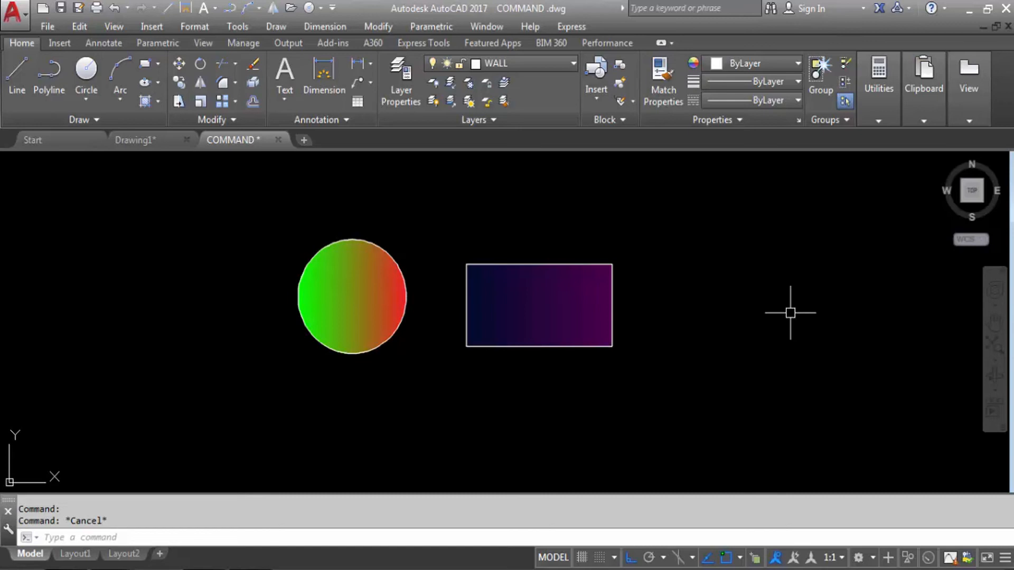
{"action": "left_click", "coordinate": [740, 418]}
{"action": "left_click", "coordinate": [215, 210]}
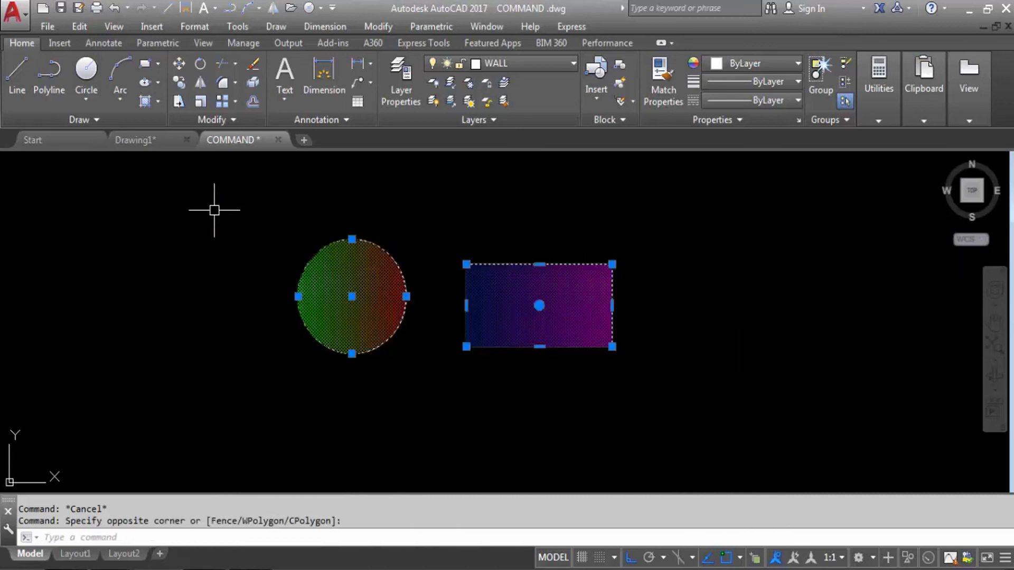
{"action": "key", "text": "Delete"}
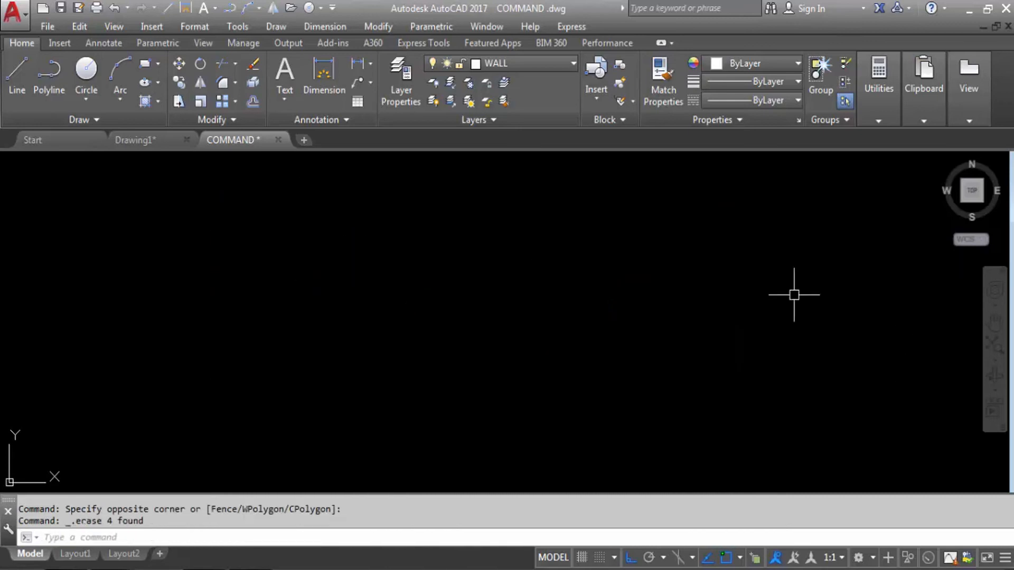
{"action": "key", "text": "Escape"}
{"action": "key", "text": "Escape"}
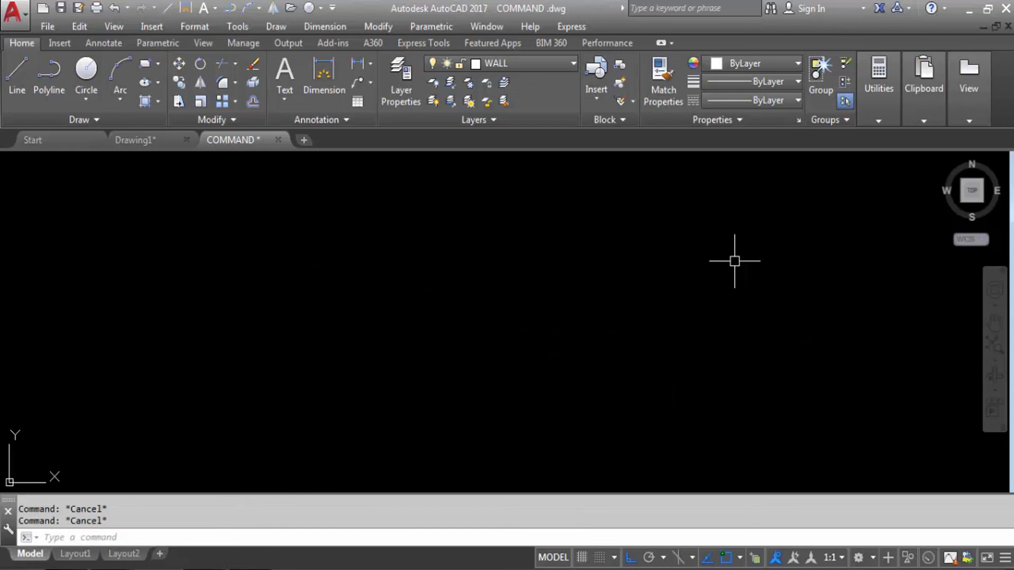